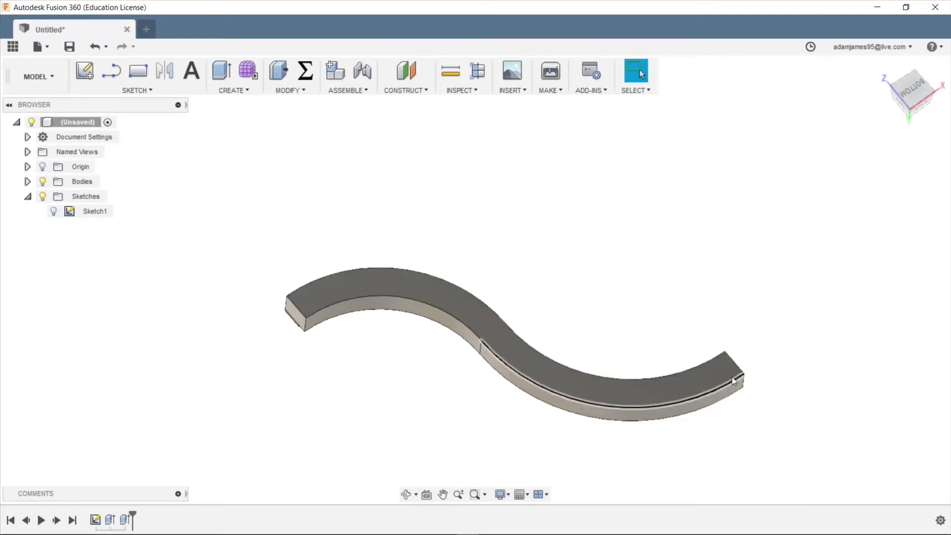
- View the finished S-shaped bar from directly underneath and zoom in
{"action": "middle_click_drag", "start_coordinate": [403, 205], "coordinate": [405, 216], "text": "shift"}
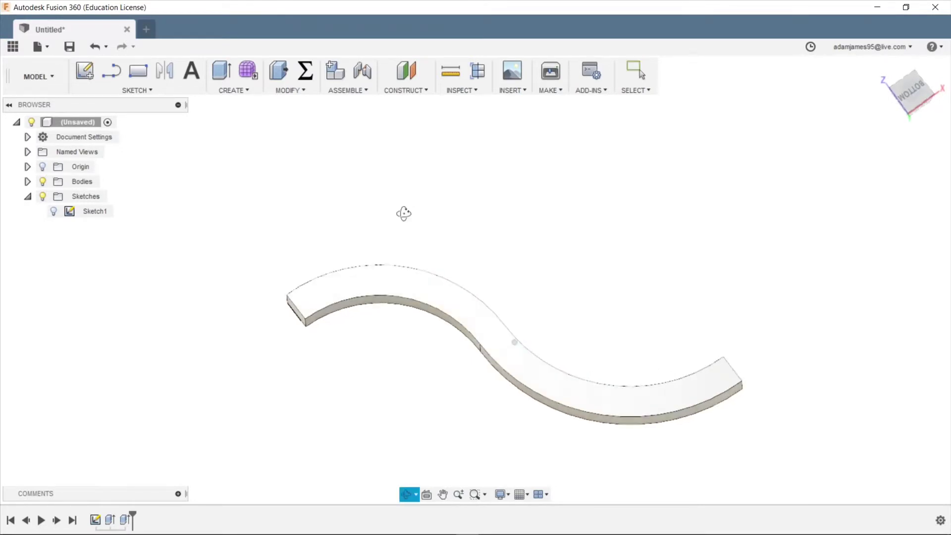
{"action": "left_click", "coordinate": [919, 90]}
{"action": "scroll", "coordinate": [507, 307], "scroll_direction": "up", "scroll_amount": 2}
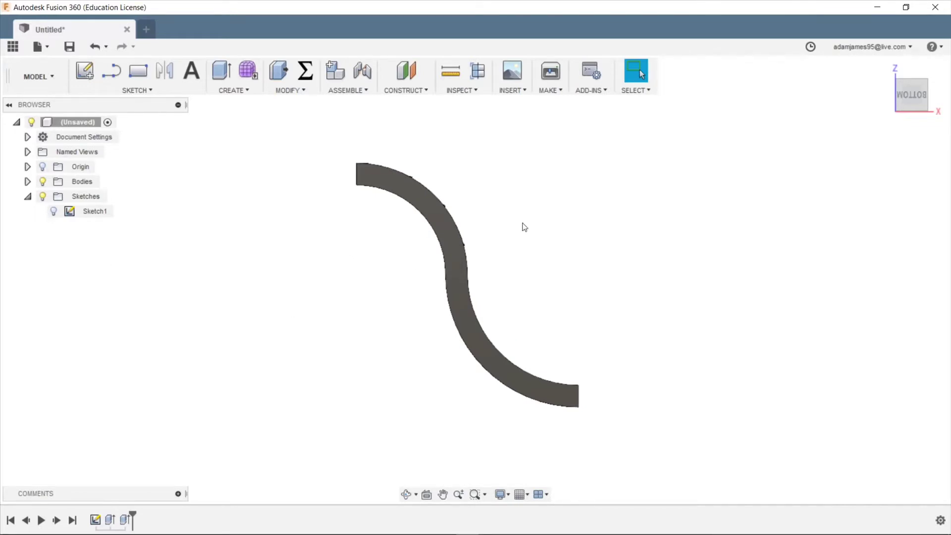
- View the bar from the top to show the EXAMPLE letters, then start a new blank design
{"action": "middle_click_drag", "start_coordinate": [335, 140], "coordinate": [422, 354], "text": "shift"}
{"action": "scroll", "coordinate": [422, 355], "scroll_direction": "up", "scroll_amount": 1}
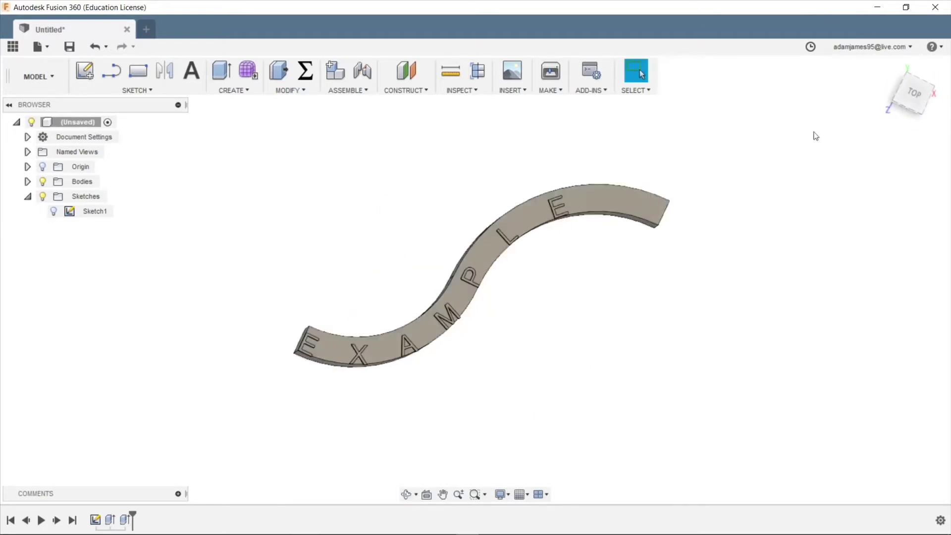
{"action": "left_click", "coordinate": [914, 97]}
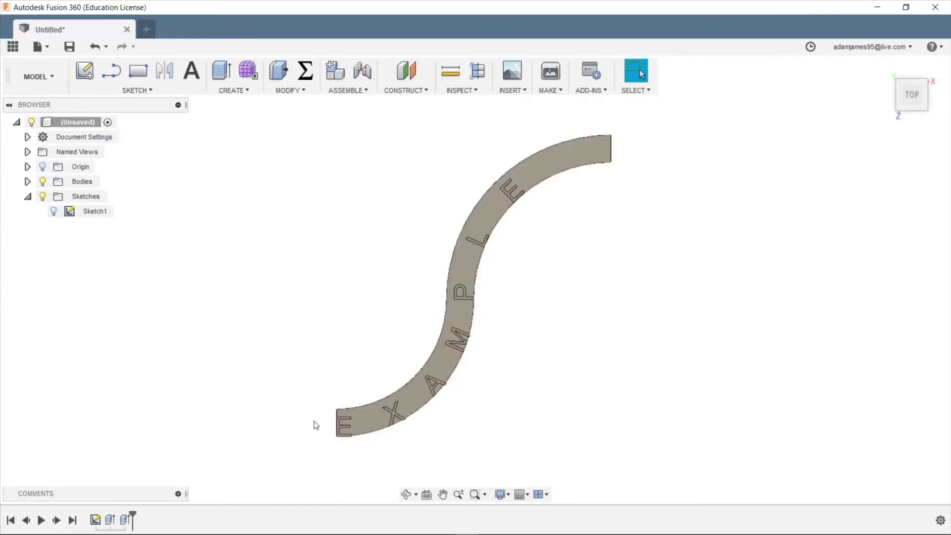
{"action": "left_click", "coordinate": [147, 34]}
- Create a new design and start a sketch on the ground plane
{"action": "left_click", "coordinate": [147, 31]}
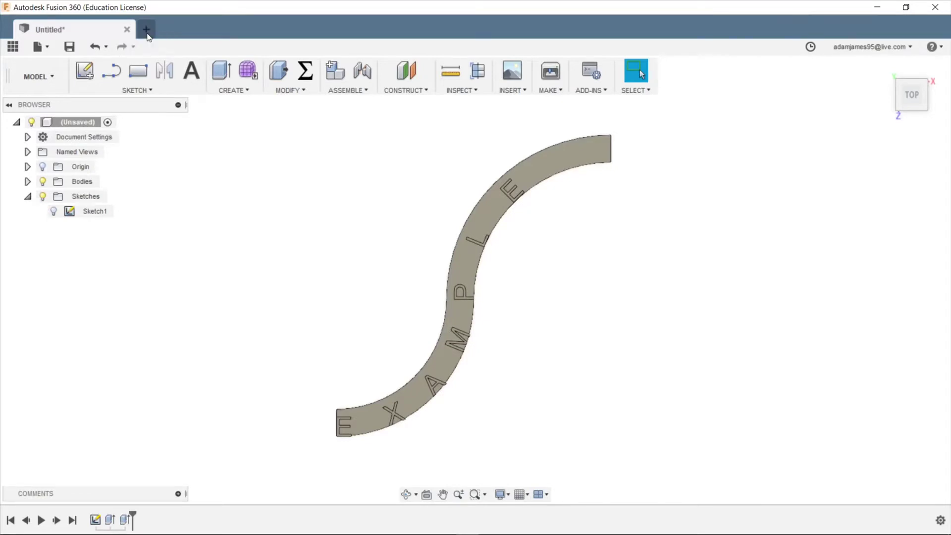
{"action": "left_click", "coordinate": [85, 73]}
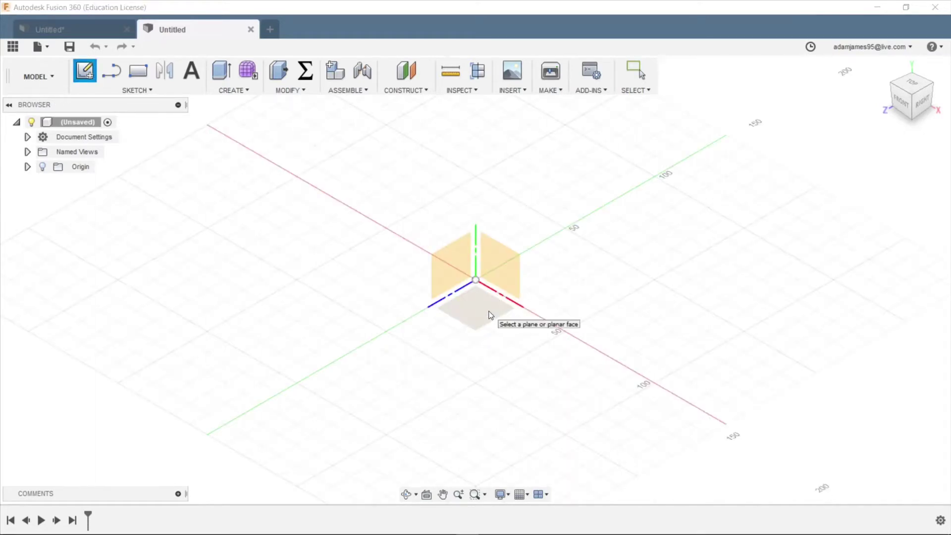
{"action": "left_click", "coordinate": [489, 314]}
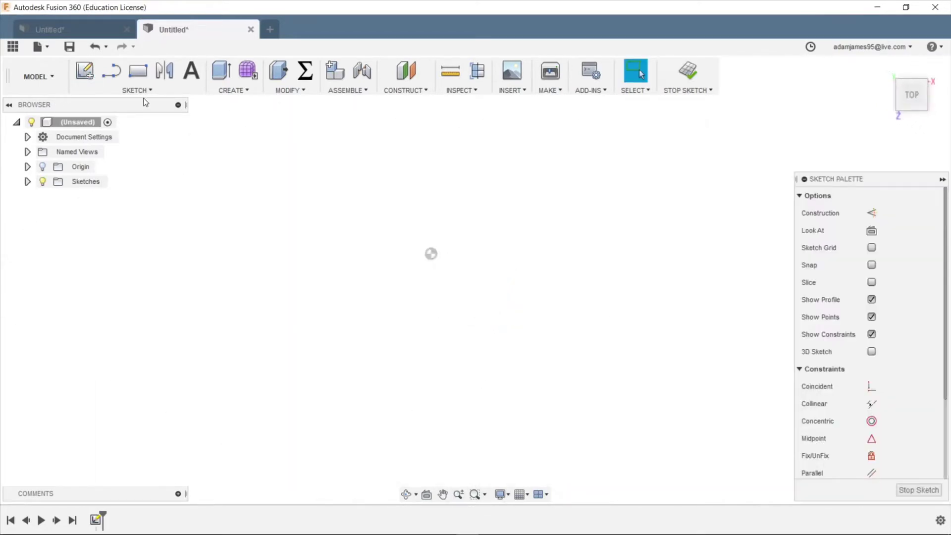
- Draw a horizontal construction line from the origin to the right
{"action": "key", "text": "l"}
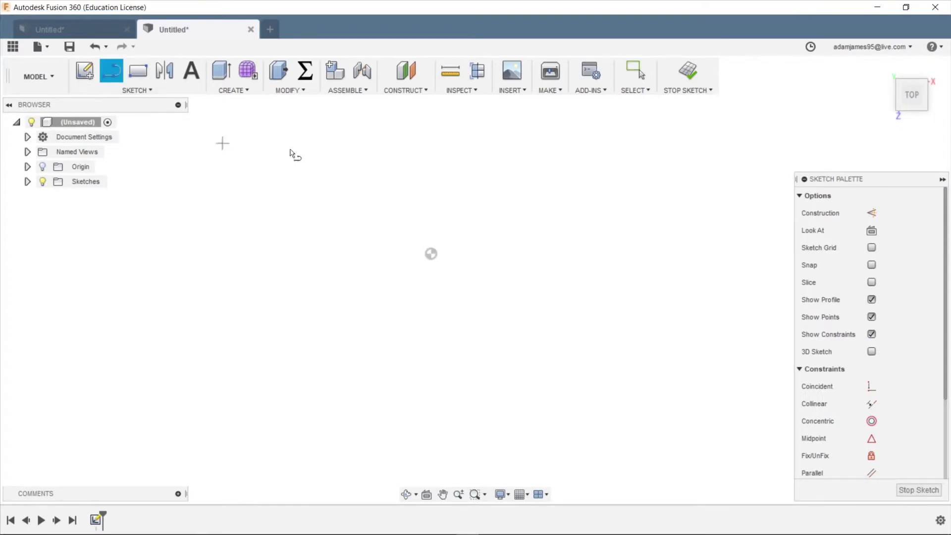
{"action": "left_click", "coordinate": [431, 253]}
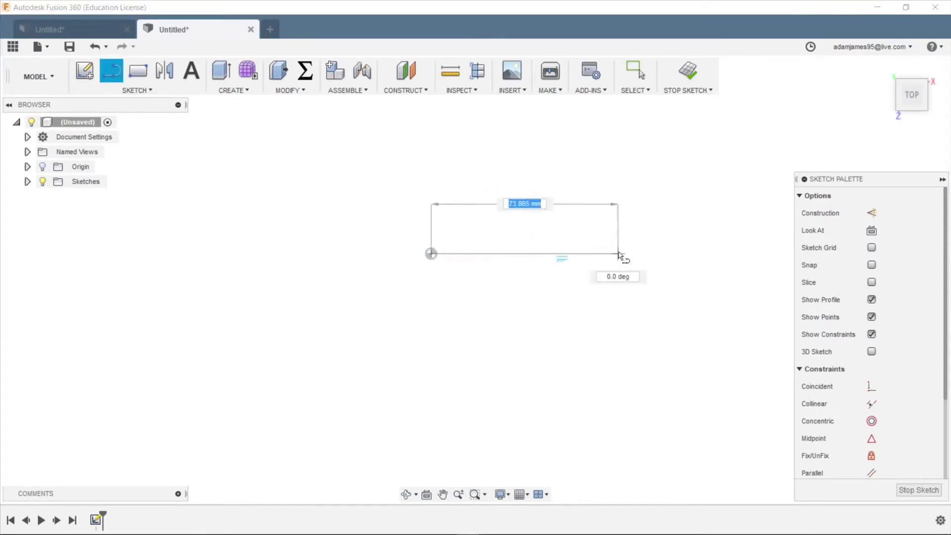
{"action": "left_click", "coordinate": [618, 254]}
{"action": "key", "text": "Escape"}
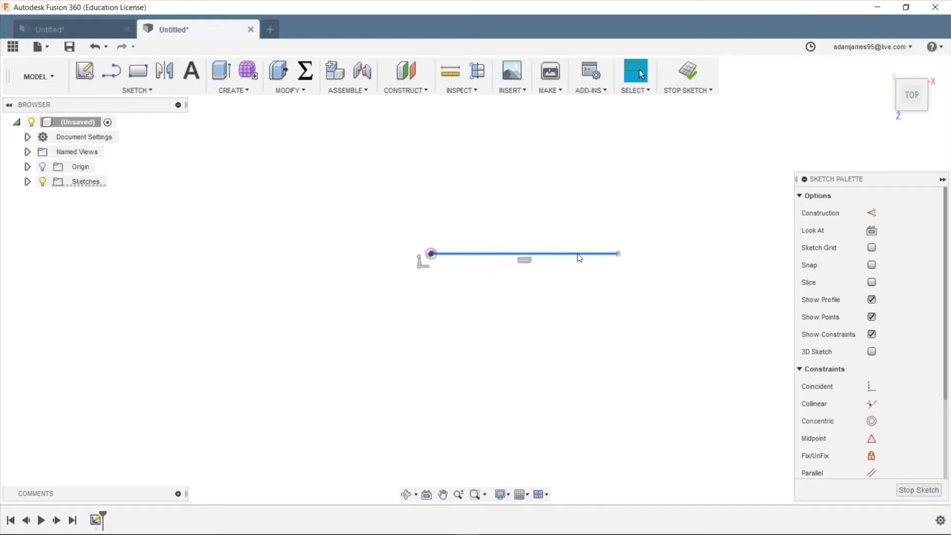
{"action": "key", "text": "x"}
{"action": "left_click", "coordinate": [509, 311]}
- Draw a vertical construction line downward from the origin
{"action": "key", "text": "l"}
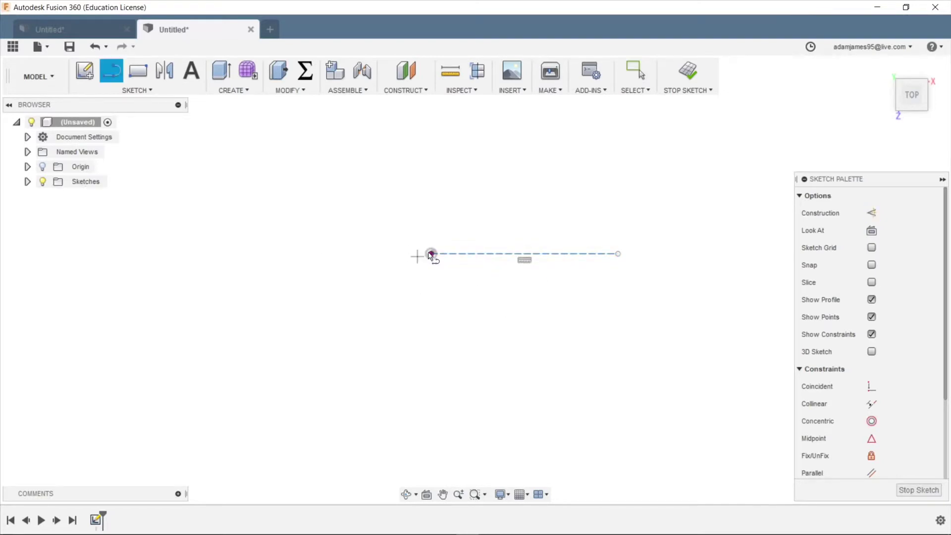
{"action": "left_click", "coordinate": [430, 253]}
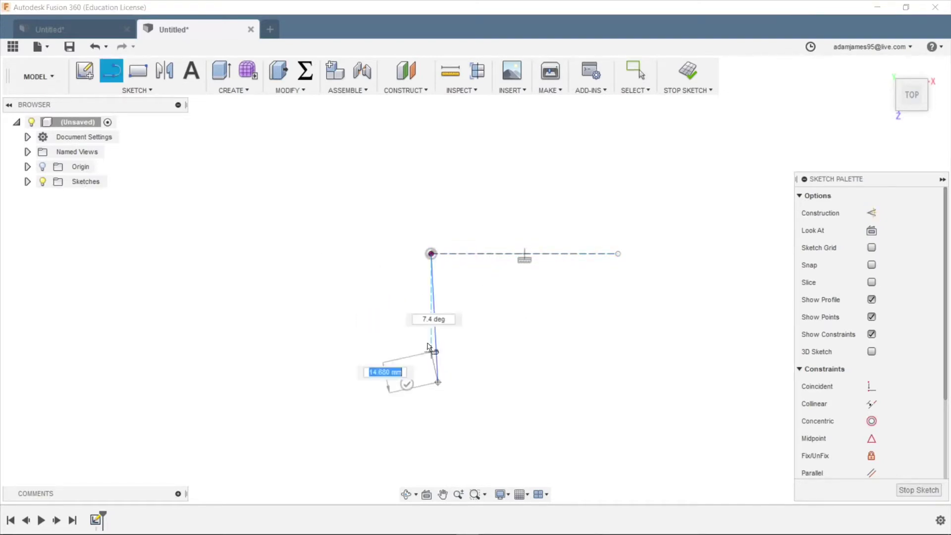
{"action": "key", "text": "Return"}
{"action": "key", "text": "Escape"}
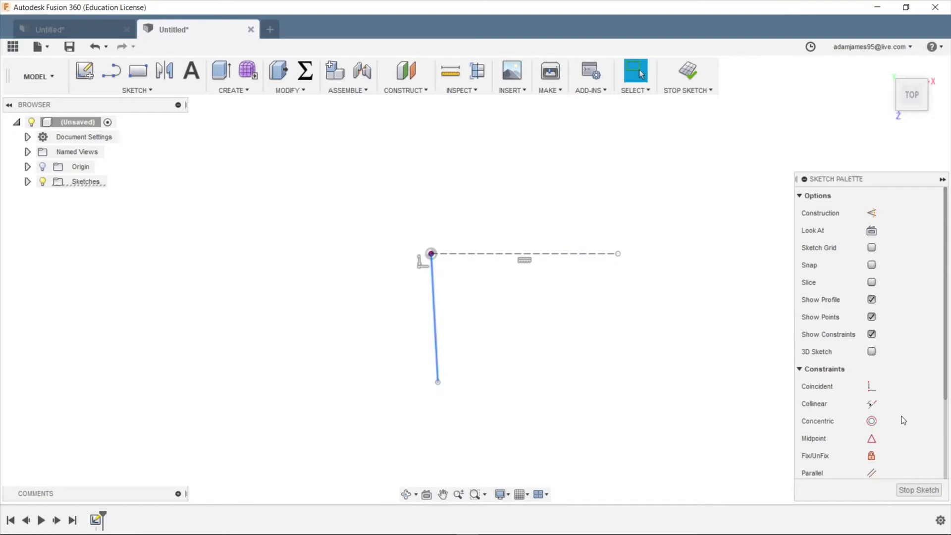
{"action": "scroll", "coordinate": [906, 424], "scroll_direction": "down", "scroll_amount": 3}
{"action": "left_click", "coordinate": [871, 400]}
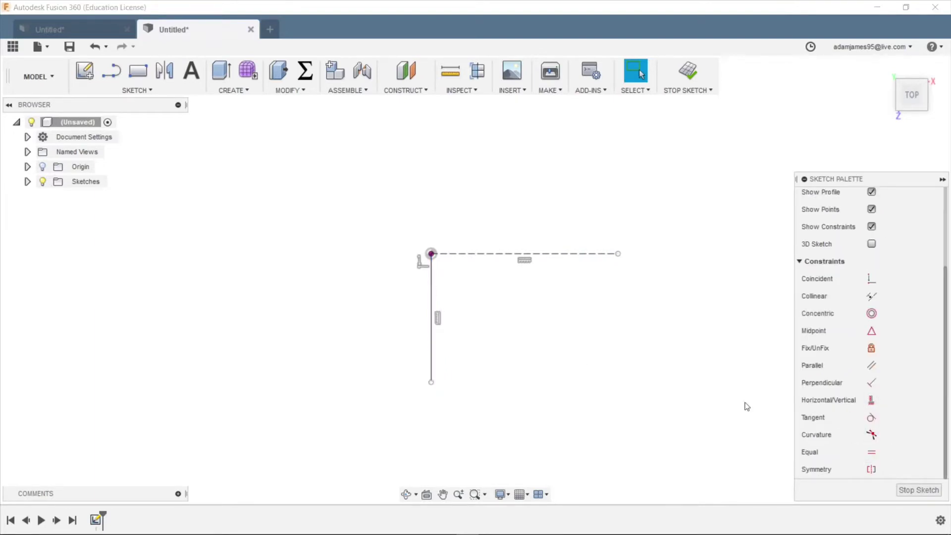
{"action": "left_click", "coordinate": [431, 296]}
{"action": "key", "text": "x"}
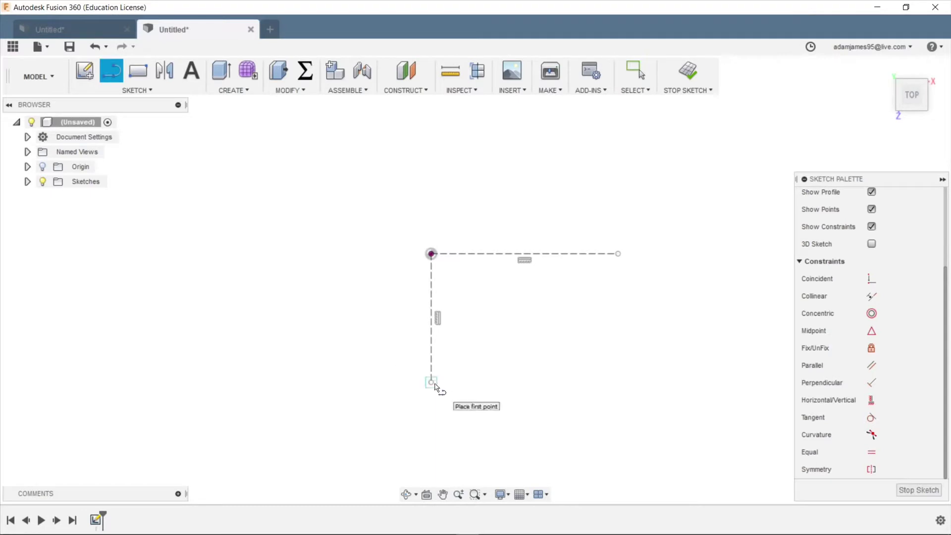
- Add a short leftward line at the bottom and an upward line at the horizontal line's right end
{"action": "left_click", "coordinate": [431, 382]}
{"action": "left_click", "coordinate": [338, 388]}
{"action": "key", "text": "Escape"}
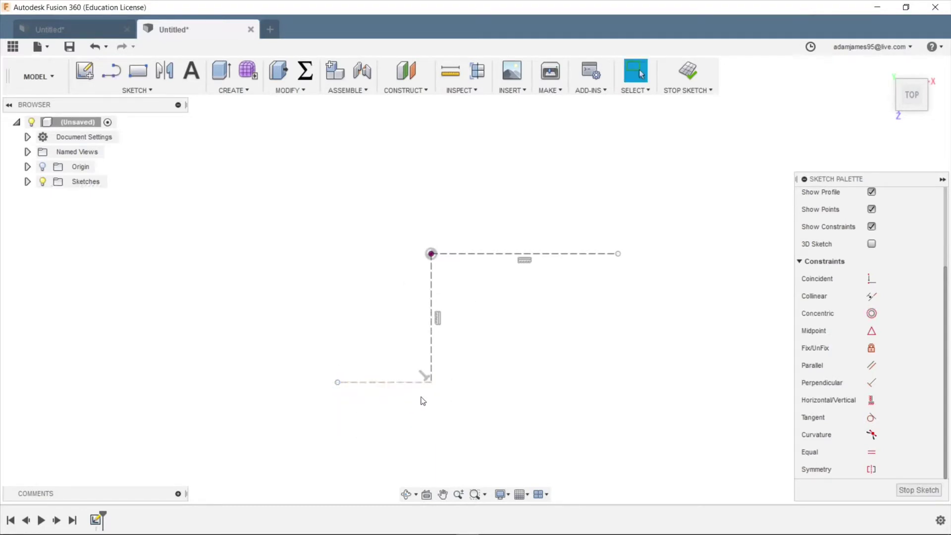
{"action": "key", "text": "Return"}
{"action": "left_click", "coordinate": [618, 253]}
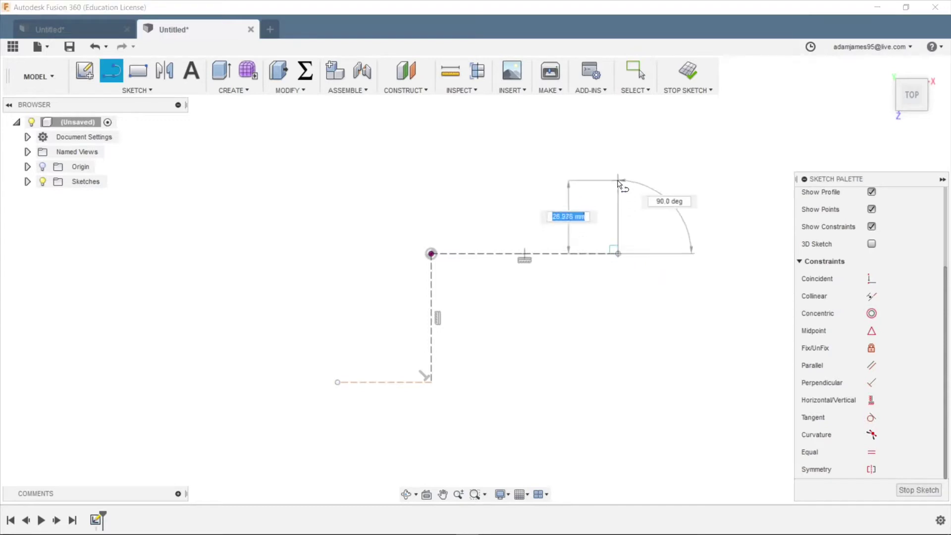
{"action": "left_click", "coordinate": [618, 181]}
{"action": "key", "text": "Escape"}
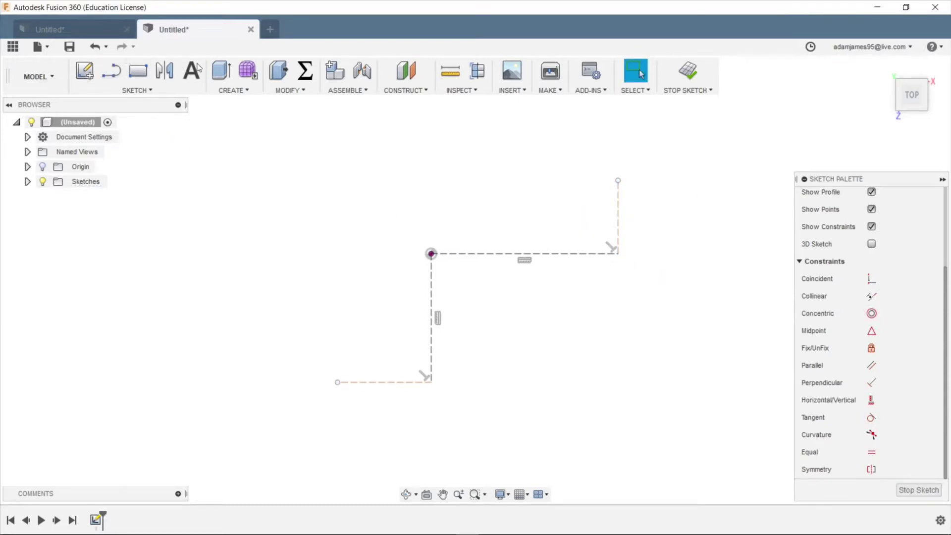
- Draw a center point arc around the vertical line's lower end
{"action": "left_click", "coordinate": [149, 91]}
{"action": "mouse_move", "coordinate": [115, 161]}
{"action": "left_click", "coordinate": [212, 177]}
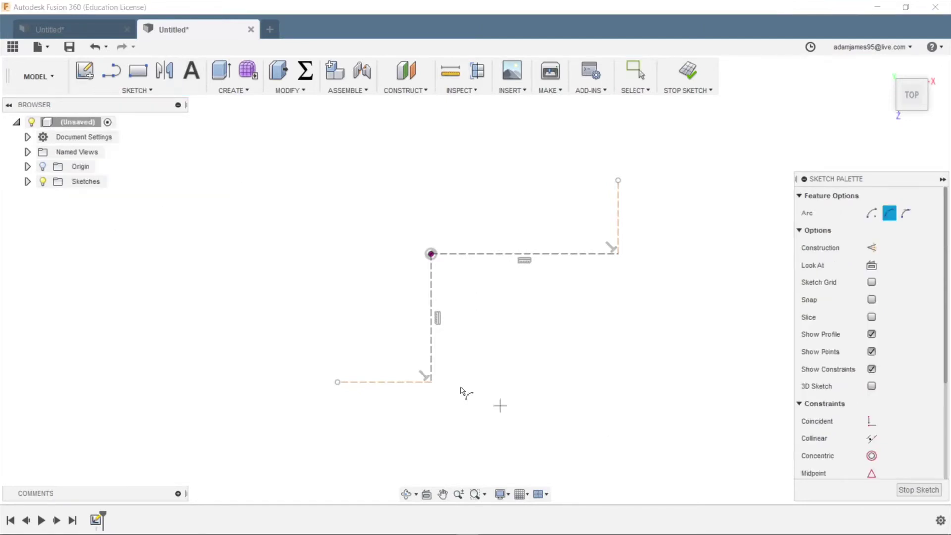
{"action": "left_click", "coordinate": [432, 382]}
{"action": "left_click", "coordinate": [618, 253]}
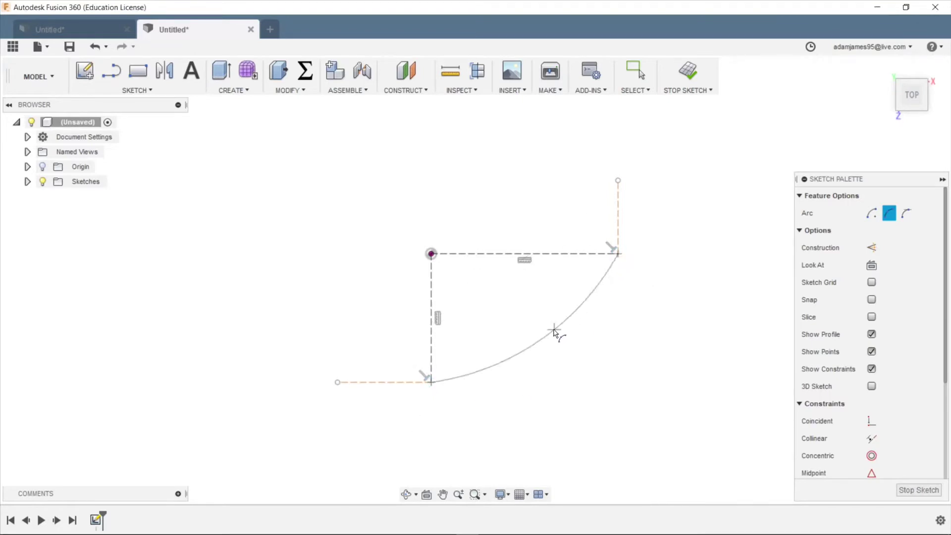
{"action": "left_click", "coordinate": [561, 338]}
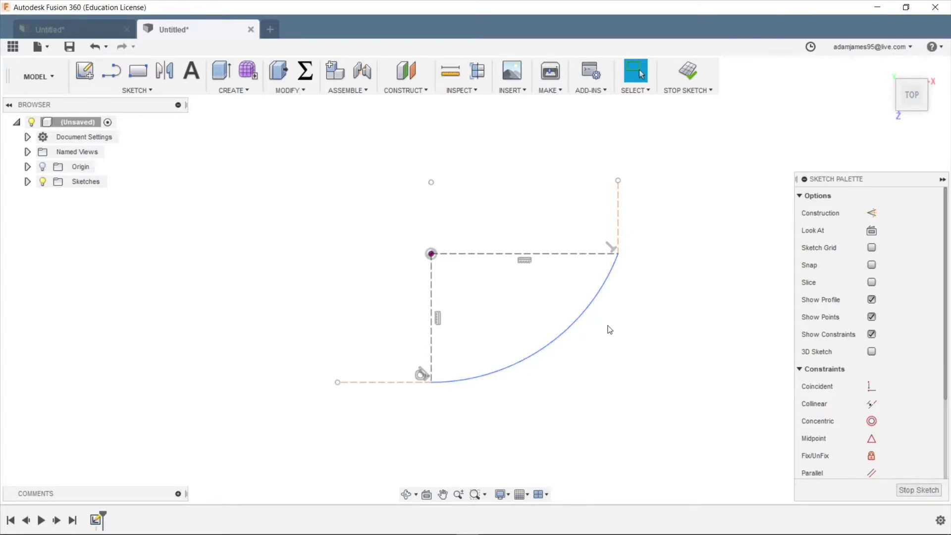
- Make the arc tangent to the vertical construction line and fit it between the lines
{"action": "left_click", "coordinate": [612, 277]}
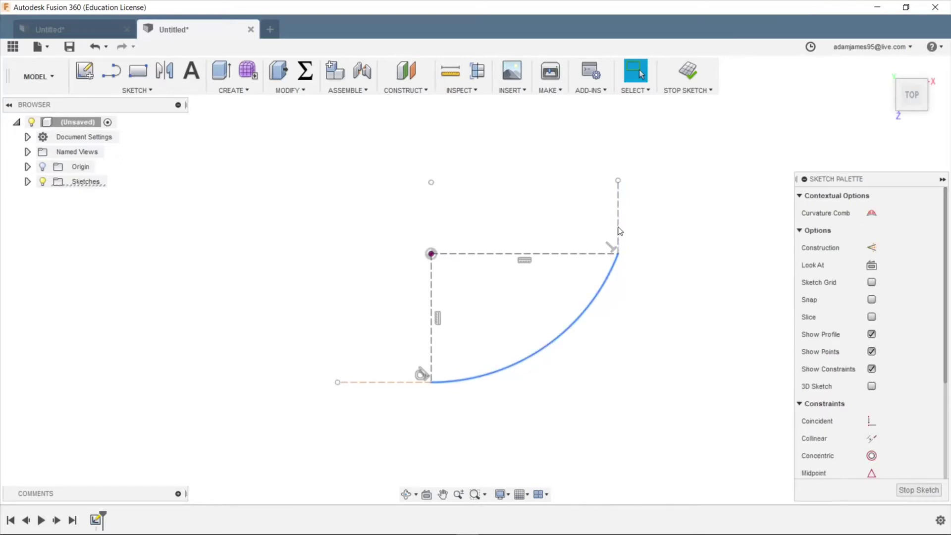
{"action": "scroll", "coordinate": [917, 369], "scroll_direction": "down", "scroll_amount": 3}
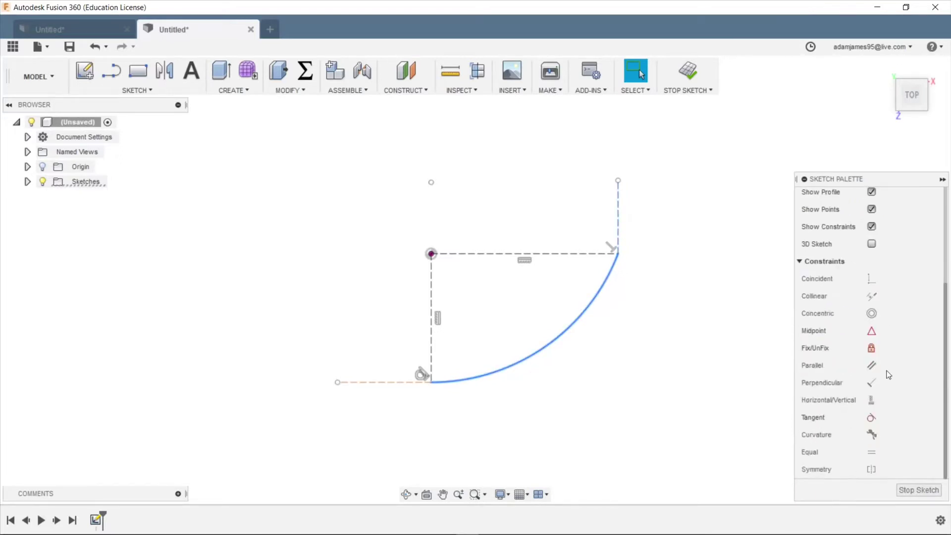
{"action": "left_click", "coordinate": [870, 416]}
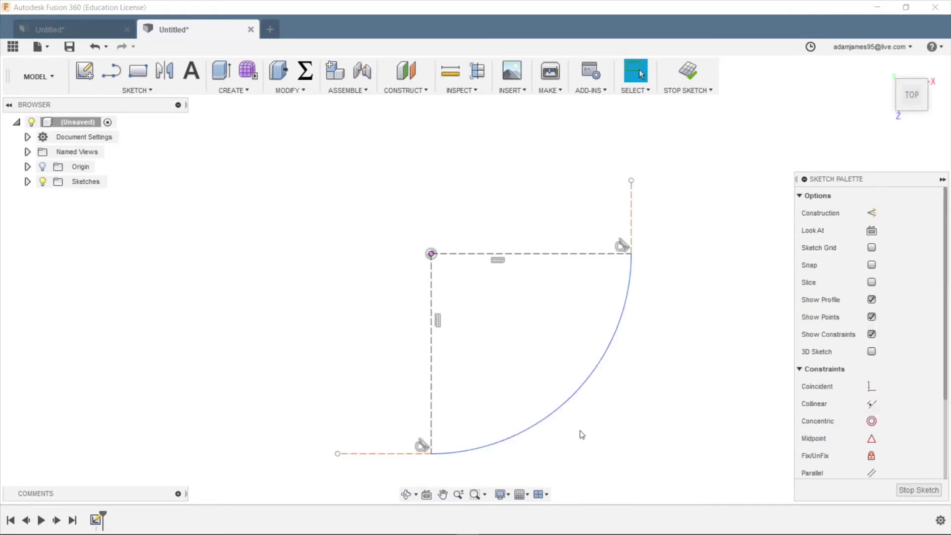
{"action": "left_click", "coordinate": [525, 433]}
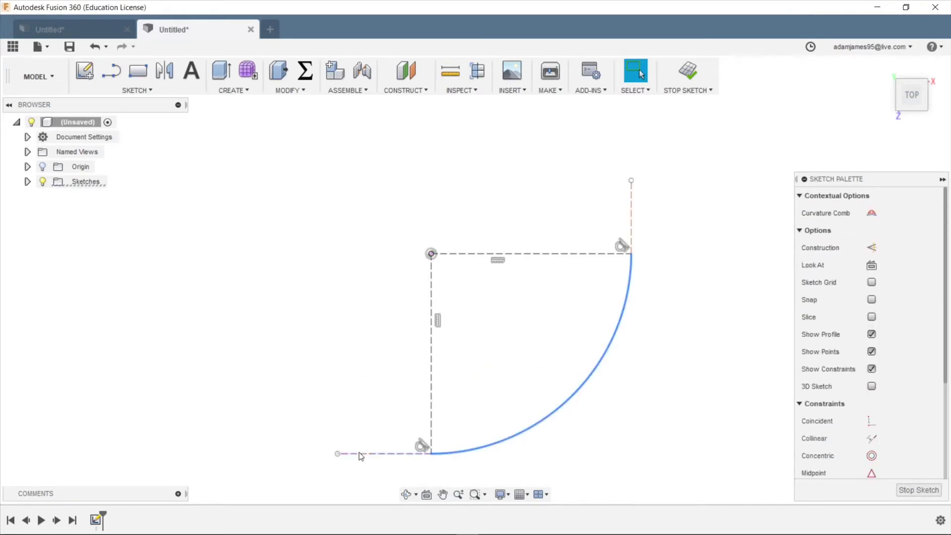
{"action": "left_click_drag", "start_coordinate": [562, 410], "coordinate": [532, 373]}
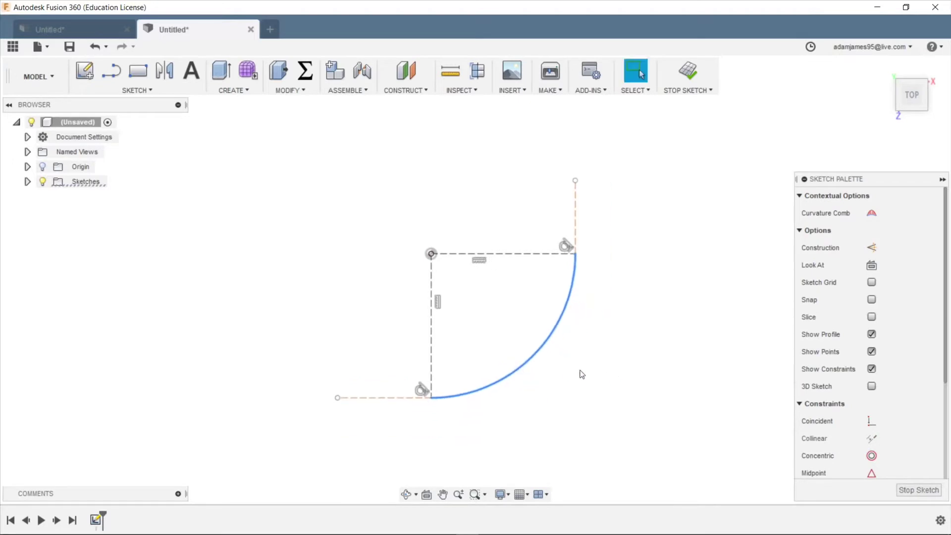
- Dimension the arc's radius to 50 mm
{"action": "key", "text": "d"}
{"action": "left_click", "coordinate": [538, 351]}
{"action": "left_click", "coordinate": [500, 320]}
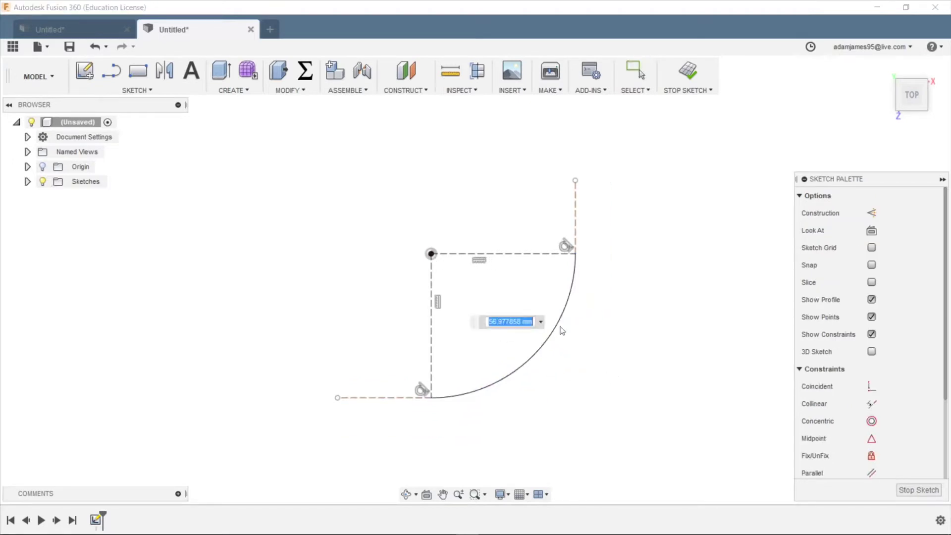
{"action": "type", "text": "50"}
{"action": "key", "text": "Return"}
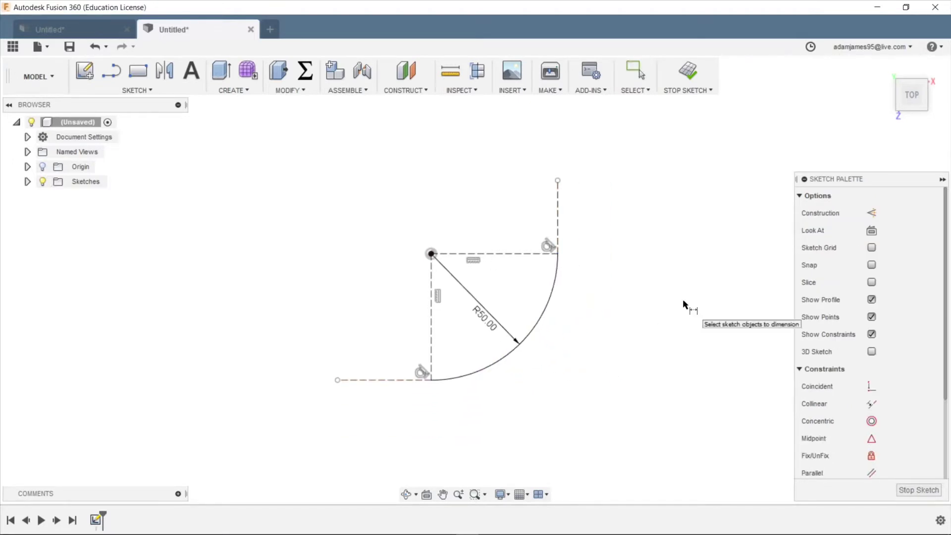
{"action": "key", "text": "Escape"}
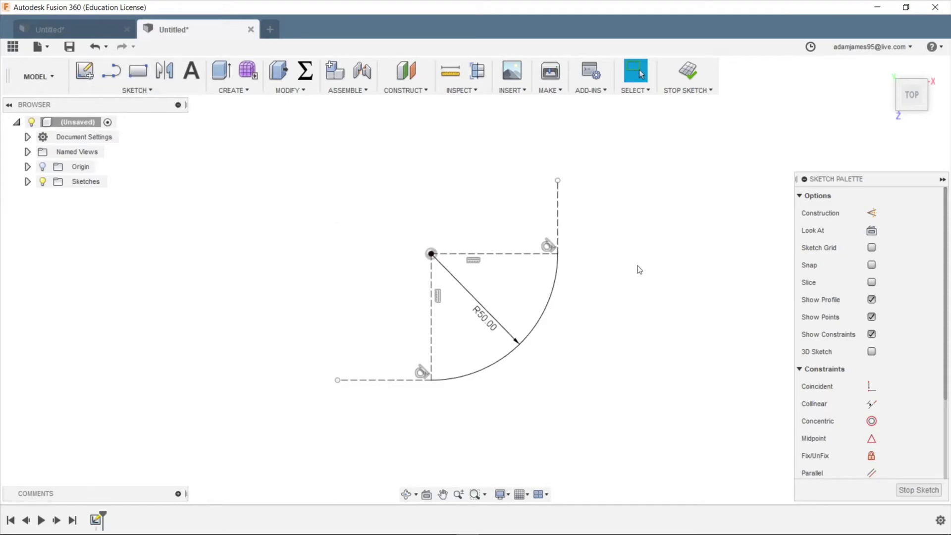
- Draw a three-point arc continuing upward from the lower arc's end
{"action": "left_click", "coordinate": [148, 90]}
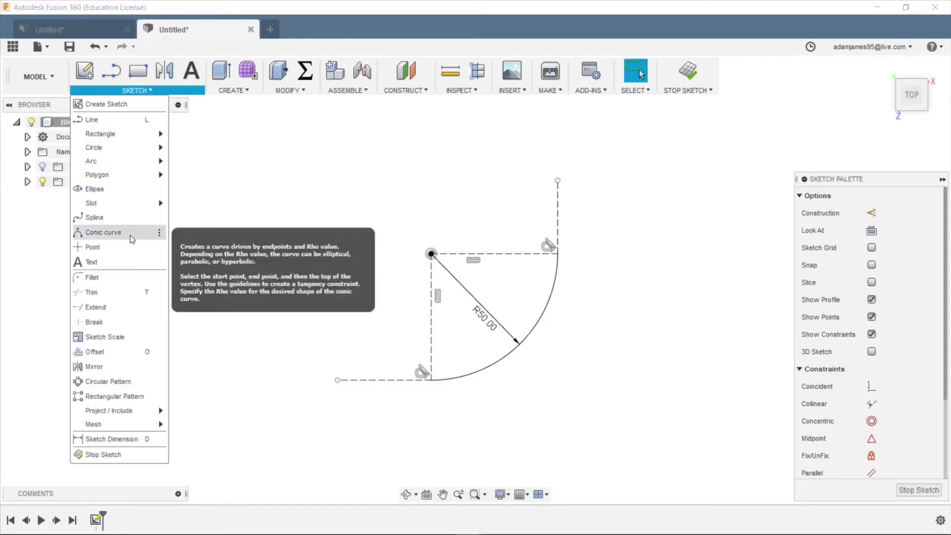
{"action": "mouse_move", "coordinate": [116, 163]}
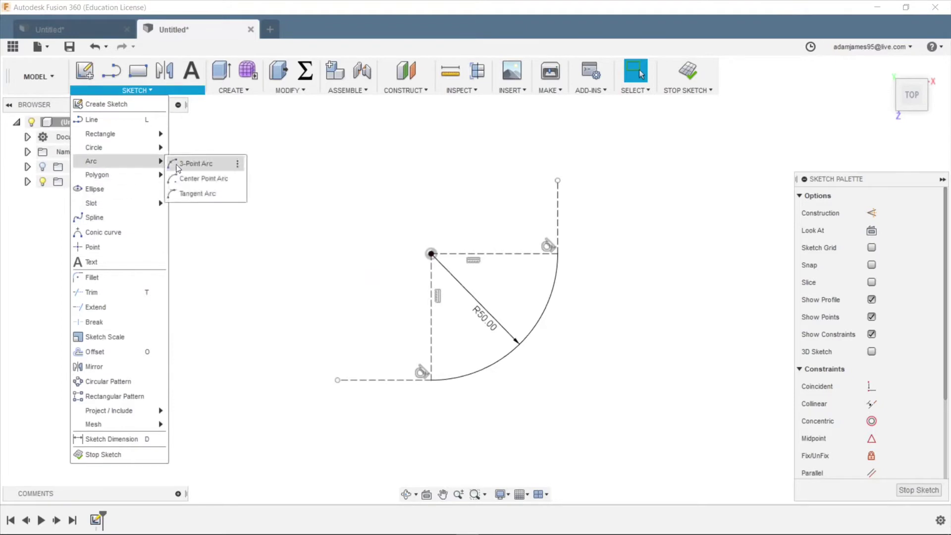
{"action": "left_click", "coordinate": [183, 163]}
{"action": "left_click", "coordinate": [558, 253]}
{"action": "left_click", "coordinate": [698, 164]}
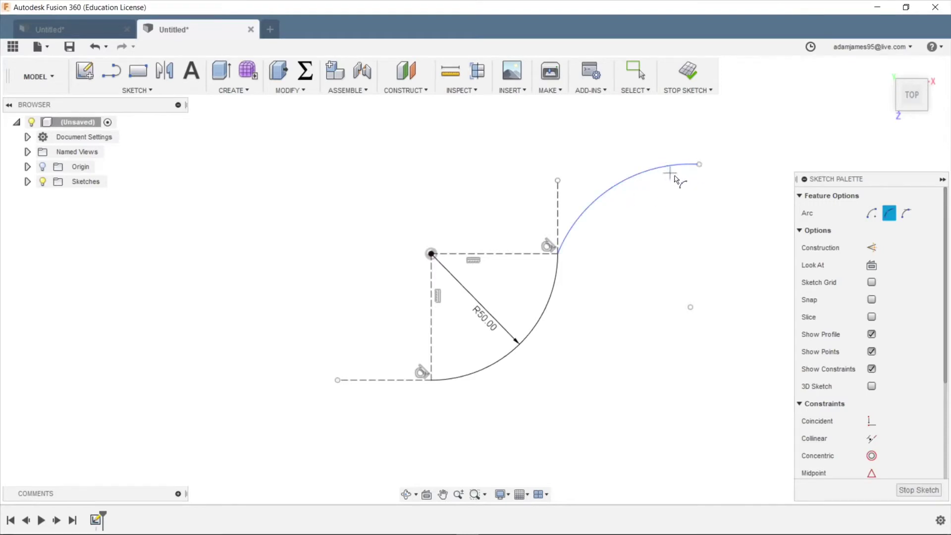
{"action": "left_click", "coordinate": [688, 174]}
{"action": "left_click_drag", "start_coordinate": [698, 164], "coordinate": [697, 149]}
- Make the upper arc tangent to the lower arc
{"action": "left_click", "coordinate": [577, 226]}
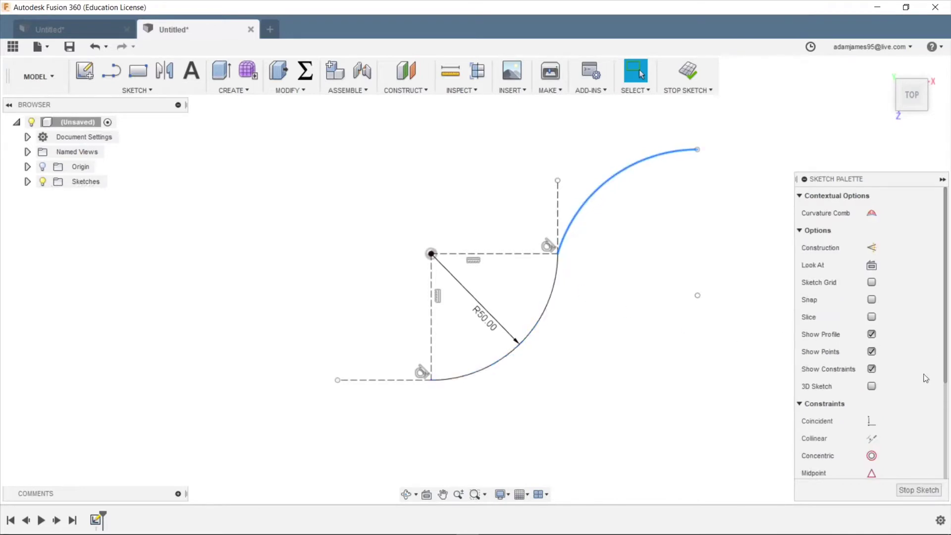
{"action": "scroll", "coordinate": [924, 384], "scroll_direction": "down", "scroll_amount": 3}
{"action": "left_click", "coordinate": [871, 417]}
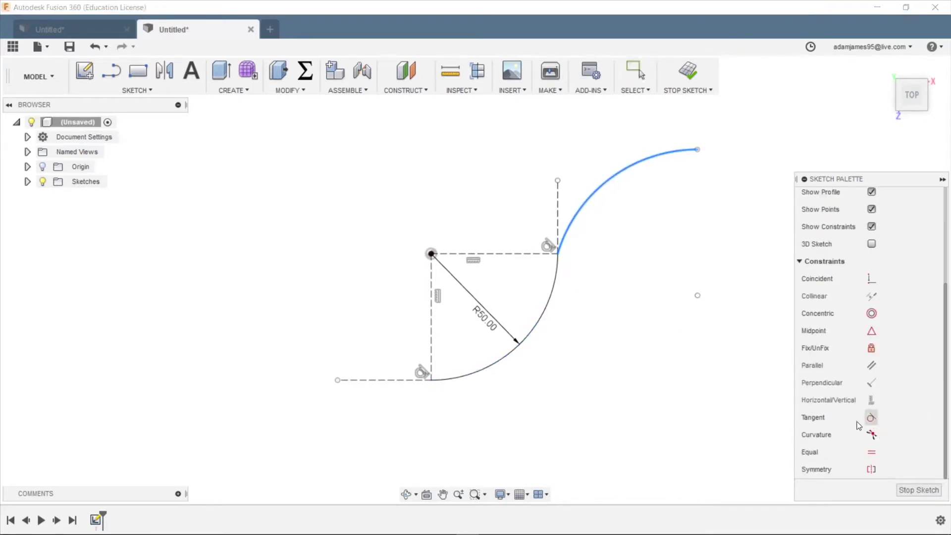
{"action": "left_click", "coordinate": [554, 272]}
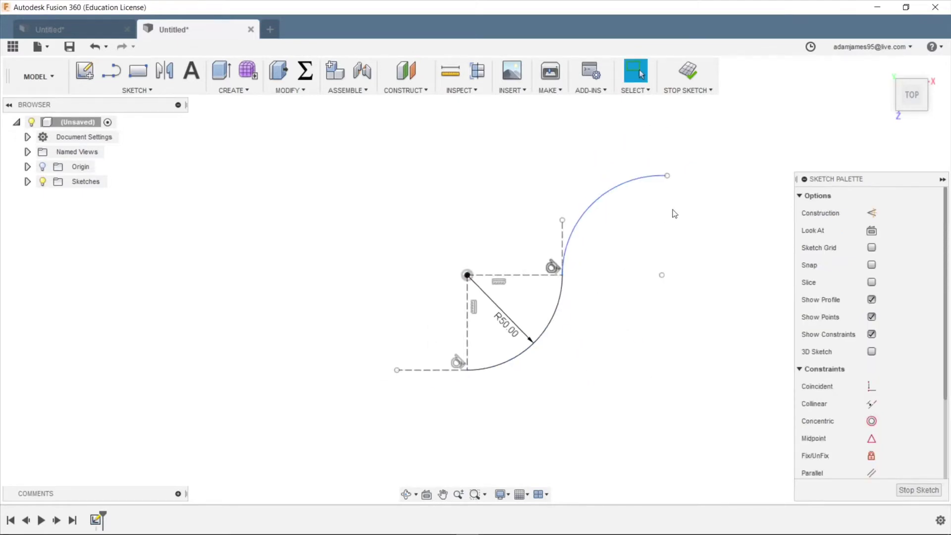
- Add a horizontal construction line at the upper arc's end, tangent to the arc
{"action": "key", "text": "l"}
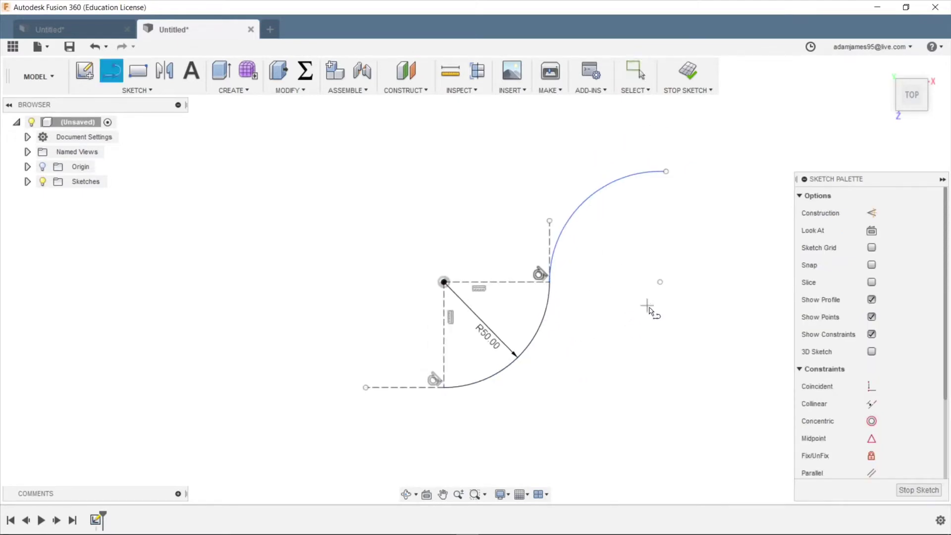
{"action": "key", "text": "x"}
{"action": "left_click", "coordinate": [666, 173]}
{"action": "key", "text": "Escape"}
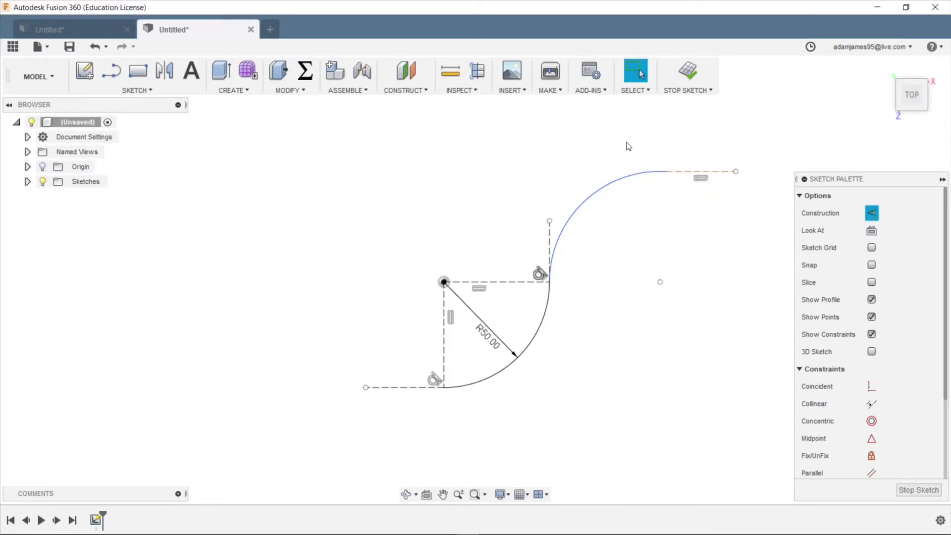
{"action": "left_click", "coordinate": [646, 177]}
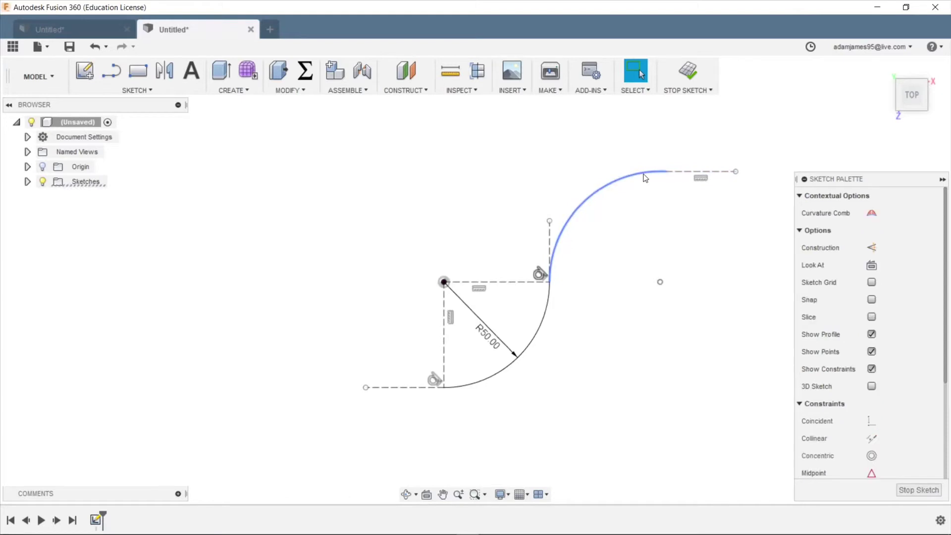
{"action": "scroll", "coordinate": [888, 446], "scroll_direction": "down", "scroll_amount": 3}
{"action": "left_click", "coordinate": [871, 418]}
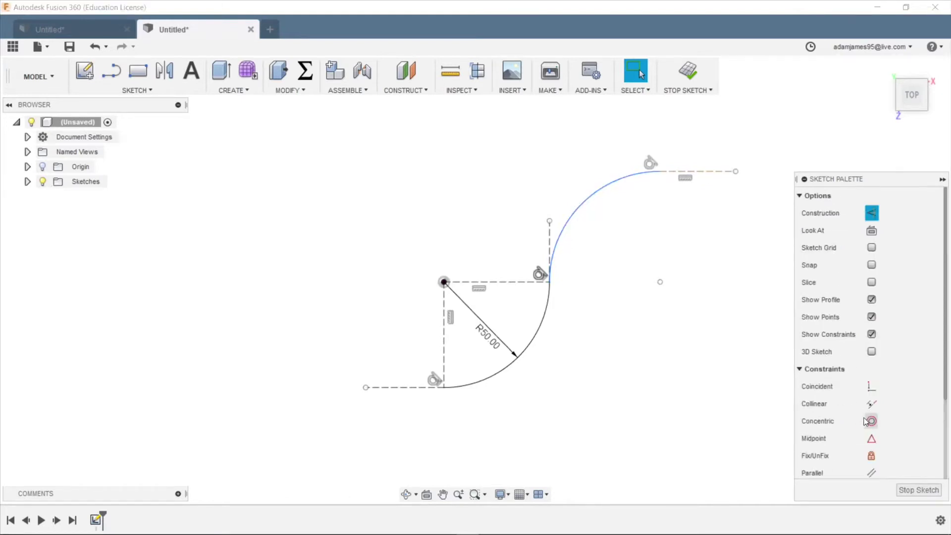
- Dimension the upper arc's radius to 50
{"action": "key", "text": "d"}
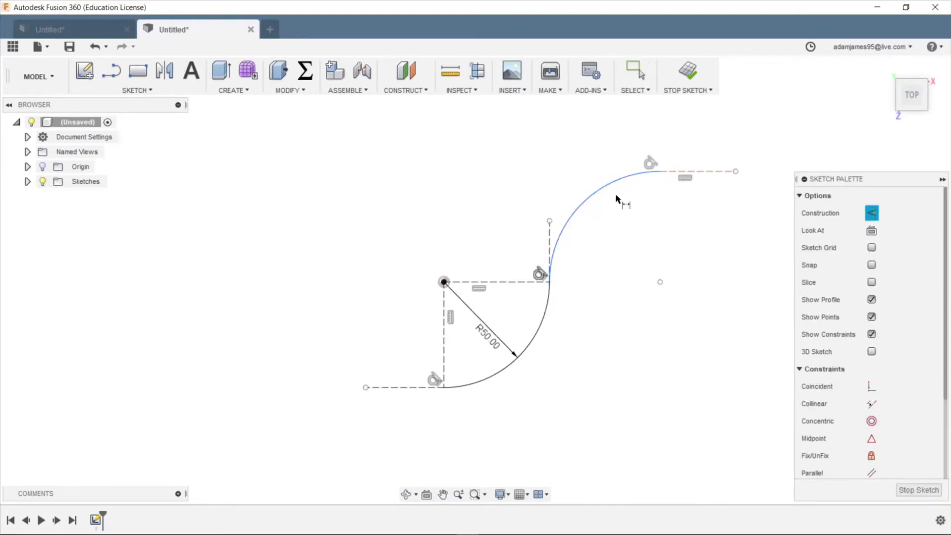
{"action": "left_click", "coordinate": [609, 186]}
{"action": "left_click", "coordinate": [618, 219]}
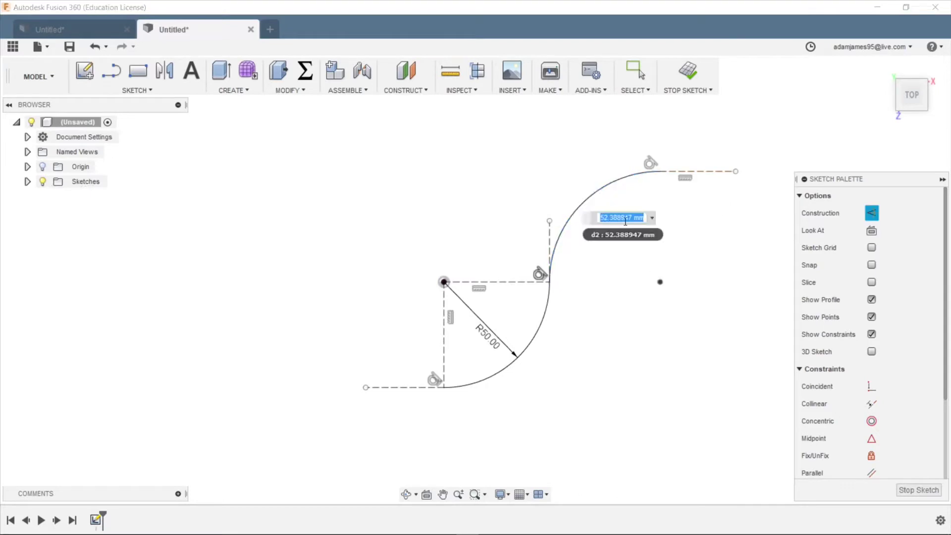
{"action": "type", "text": "50"}
{"action": "key", "text": "Return"}
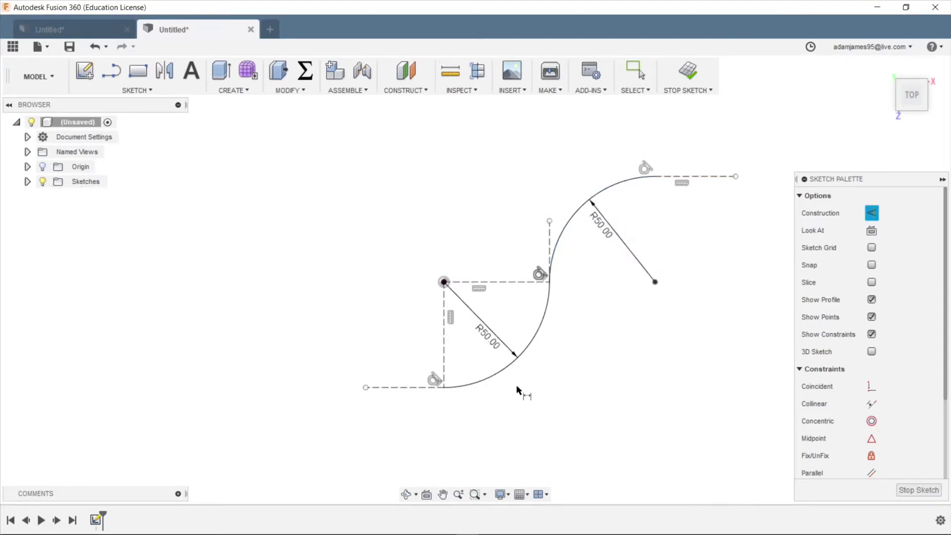
{"action": "key", "text": "Escape"}
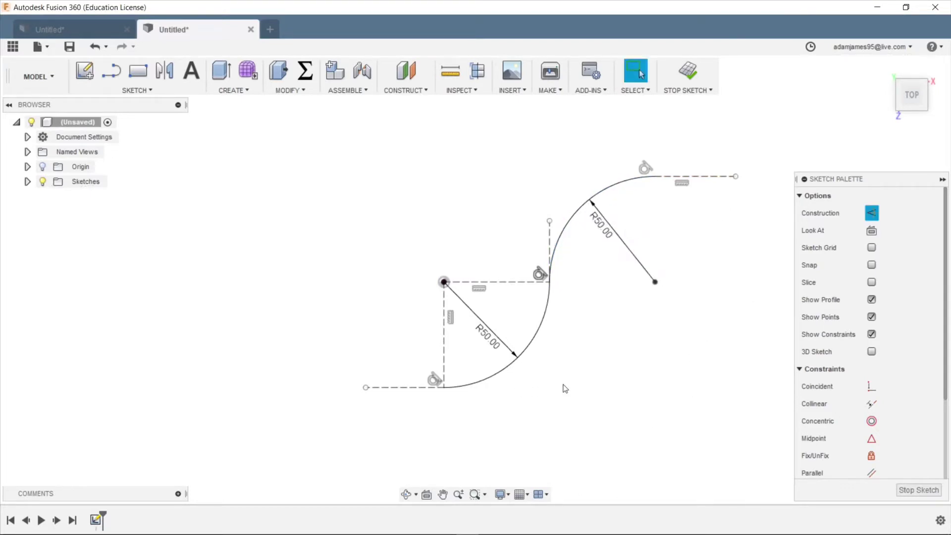
{"action": "scroll", "coordinate": [524, 253], "scroll_direction": "up", "scroll_amount": 1}
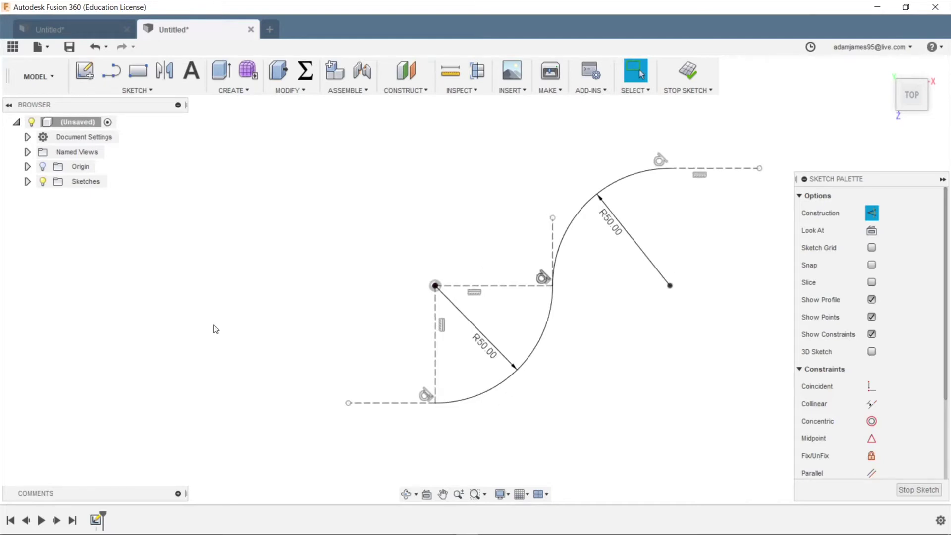
{"action": "scroll", "coordinate": [346, 342], "scroll_direction": "up", "scroll_amount": 2}
{"action": "scroll", "coordinate": [336, 329], "scroll_direction": "down", "scroll_amount": 3}
{"action": "scroll", "coordinate": [617, 307], "scroll_direction": "up", "scroll_amount": 2}
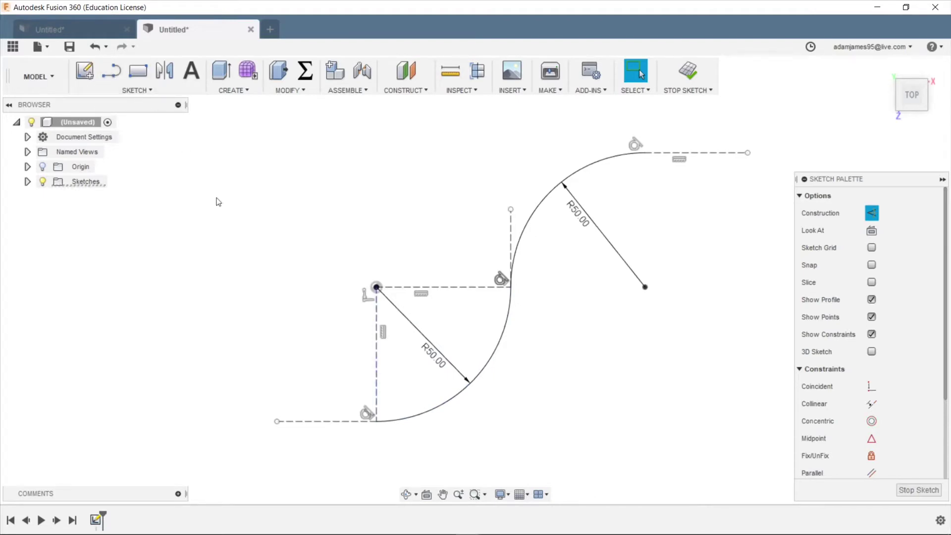
- Circular-pattern the construction line about the lower arc's centre: Angle type, 90°, quantity 5
{"action": "left_click", "coordinate": [136, 90]}
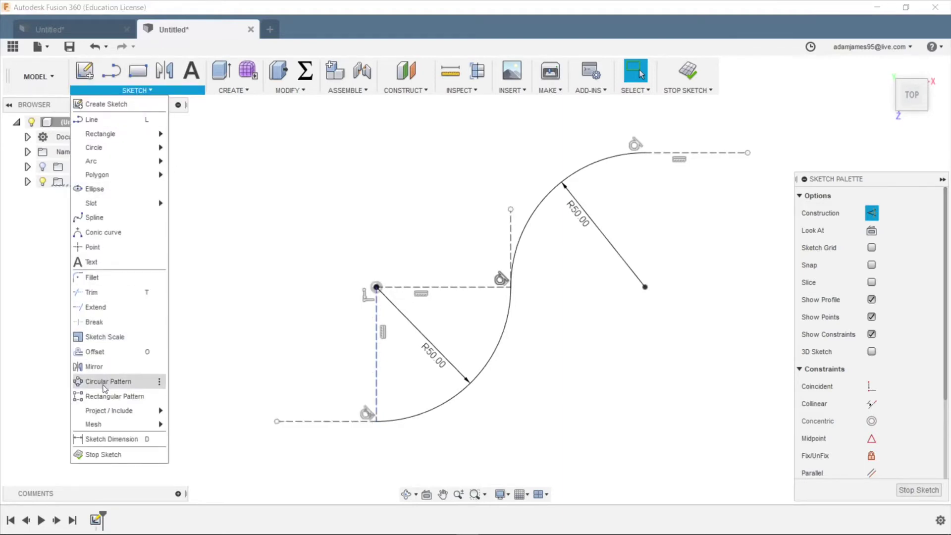
{"action": "left_click", "coordinate": [108, 382]}
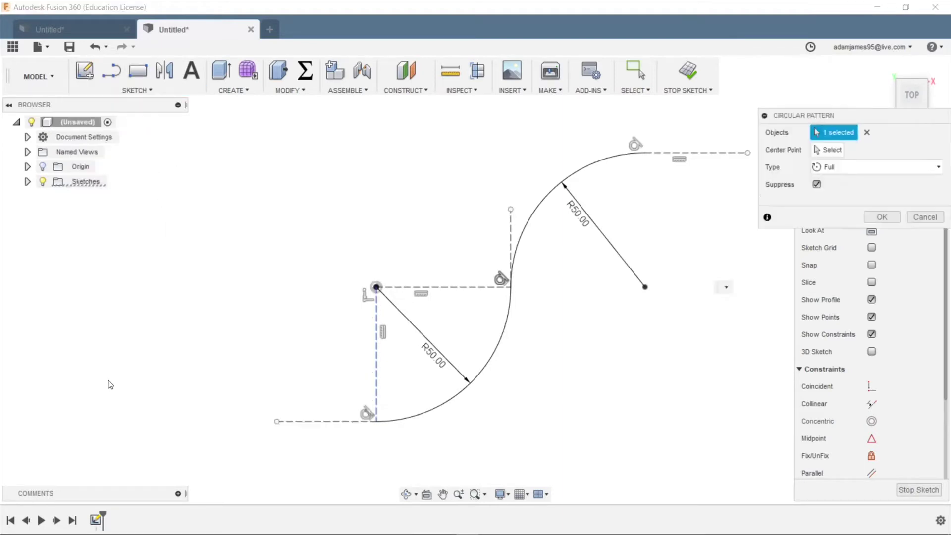
{"action": "left_click", "coordinate": [831, 151]}
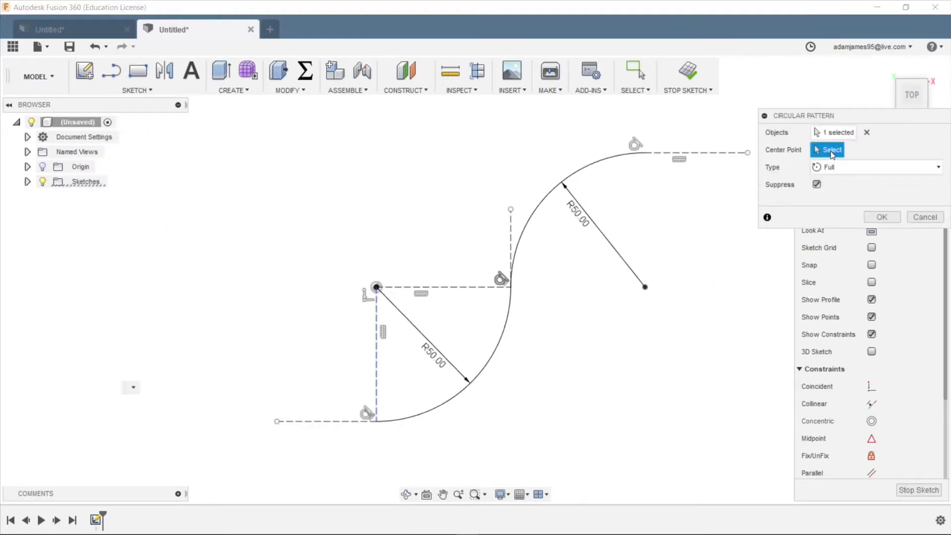
{"action": "left_click", "coordinate": [489, 364]}
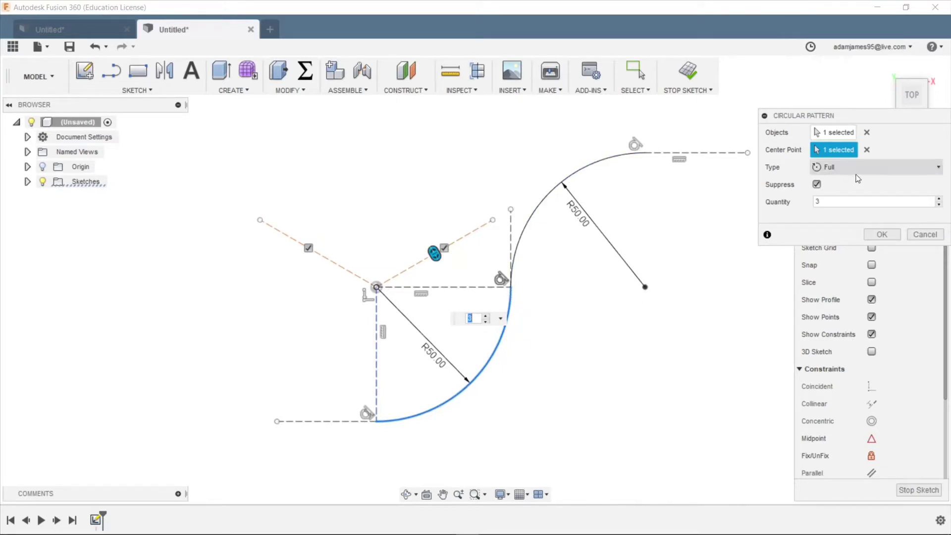
{"action": "left_click", "coordinate": [874, 169]}
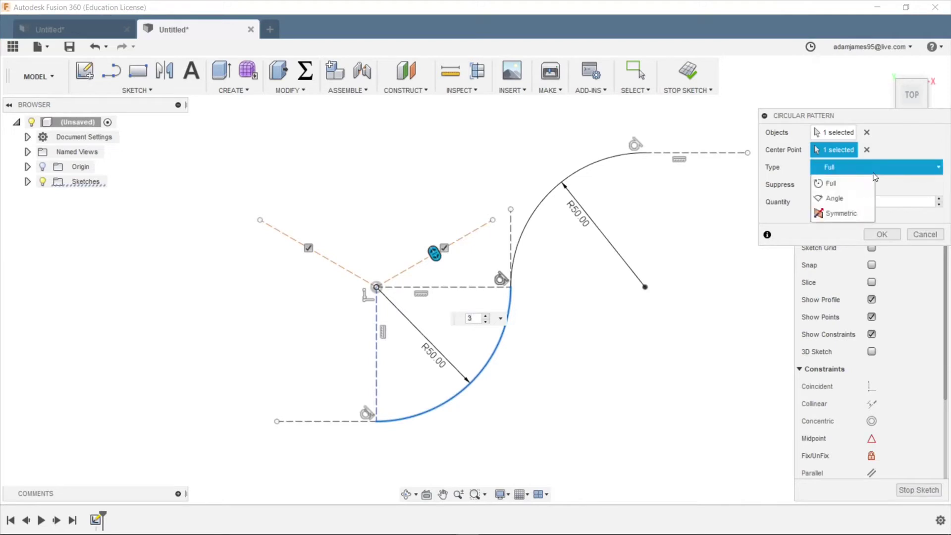
{"action": "left_click", "coordinate": [843, 199]}
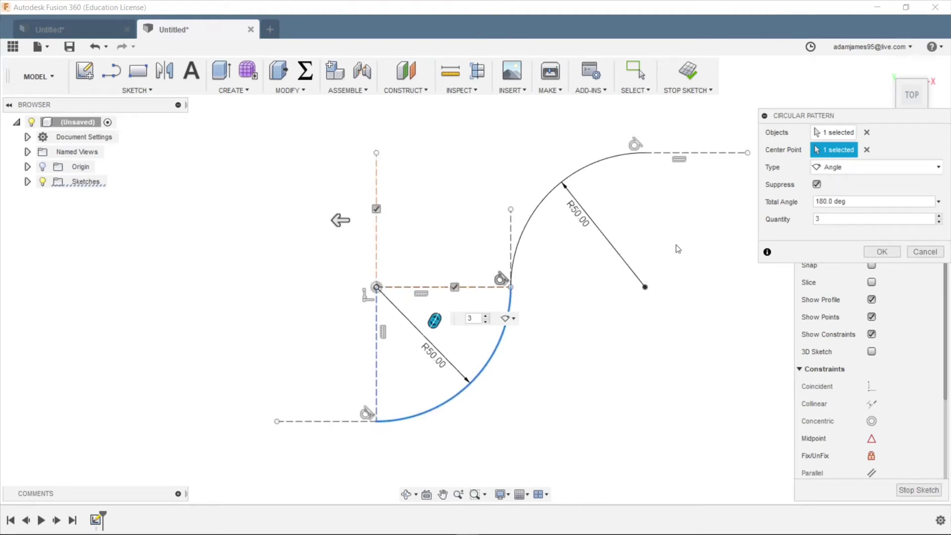
{"action": "left_click", "coordinate": [890, 204]}
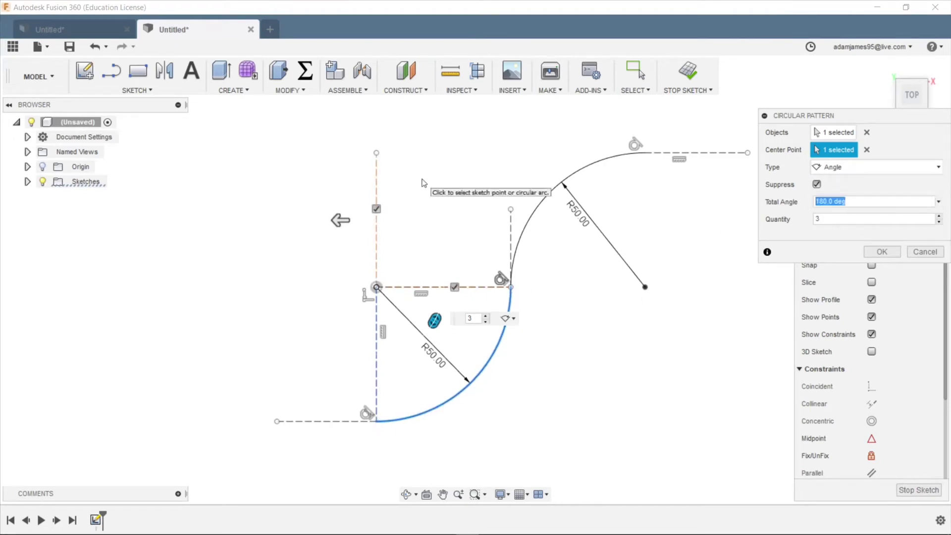
{"action": "type", "text": "90"}
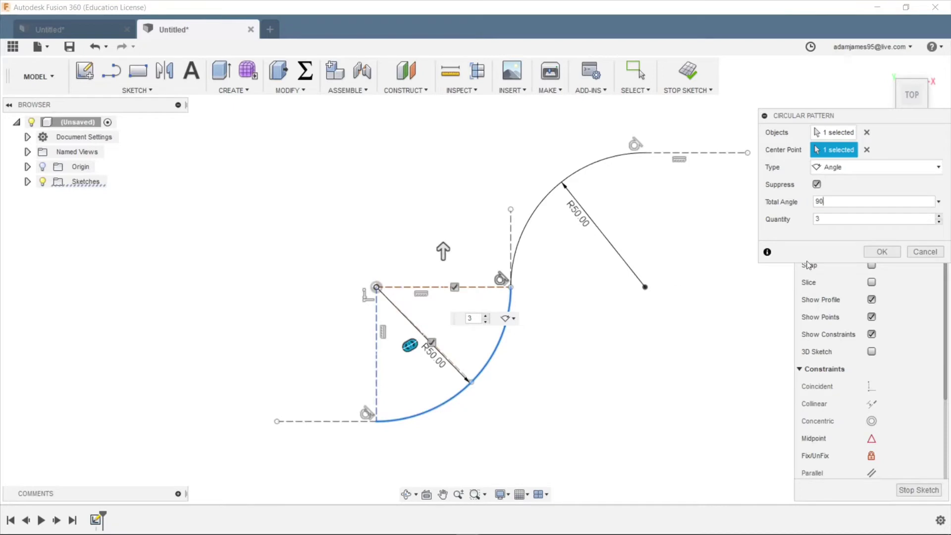
{"action": "key", "text": "Tab"}
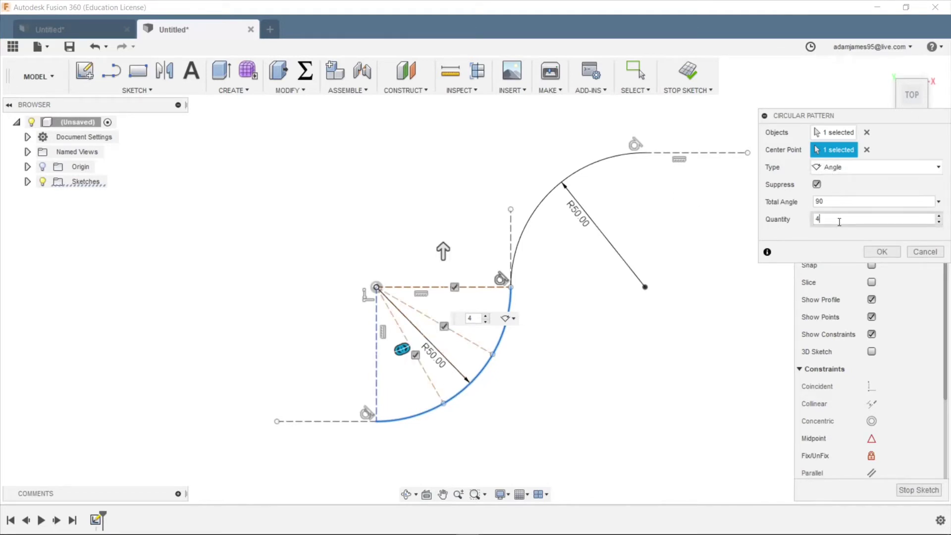
{"action": "key", "text": "Up"}
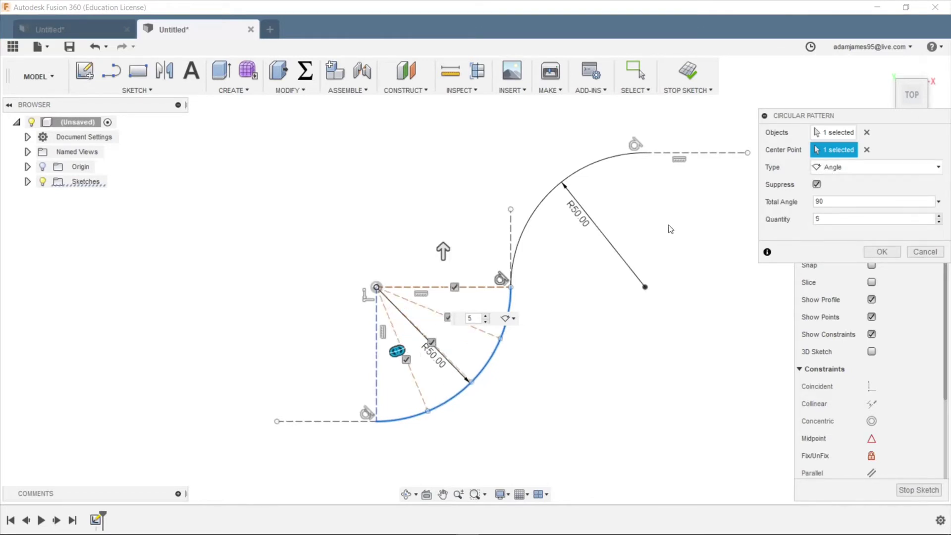
{"action": "left_click", "coordinate": [873, 257]}
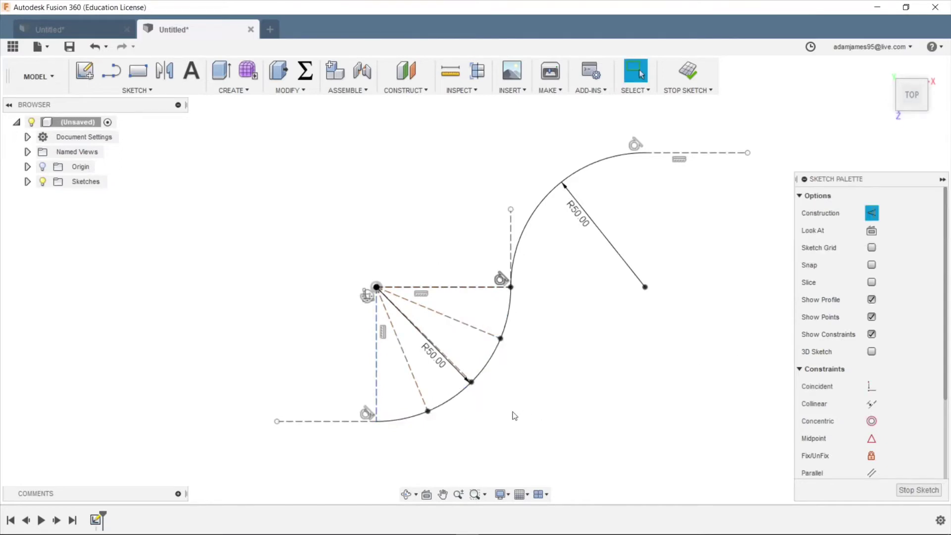
{"action": "scroll", "coordinate": [426, 412], "scroll_direction": "up", "scroll_amount": 2}
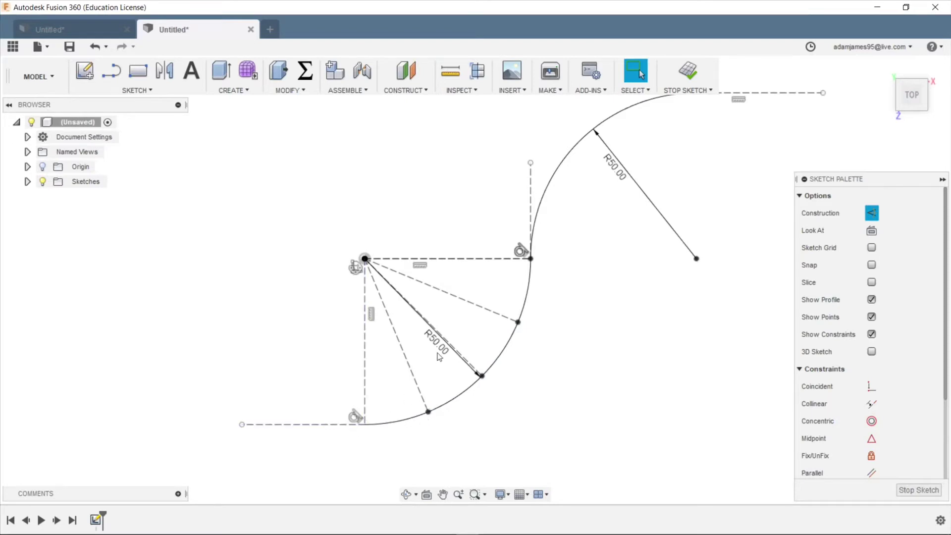
{"action": "scroll", "coordinate": [347, 333], "scroll_direction": "down", "scroll_amount": 2}
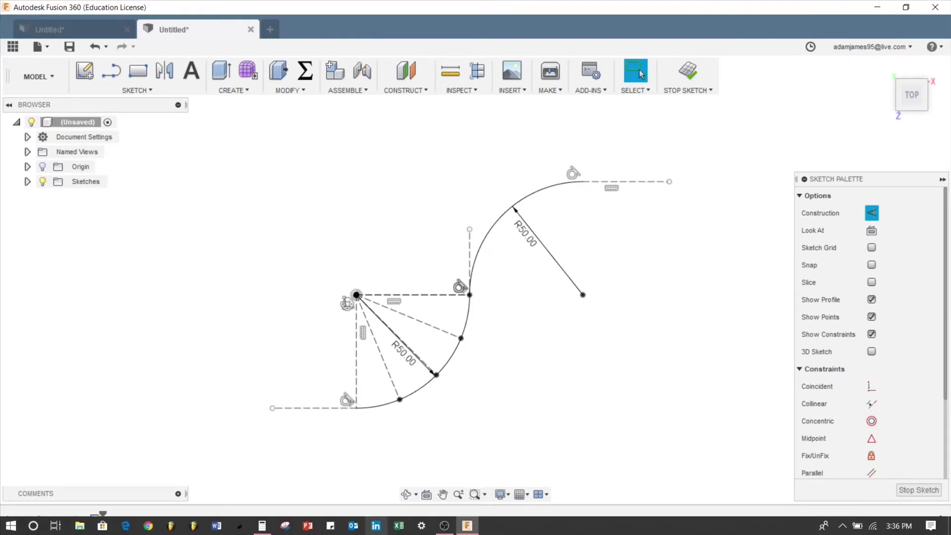
{"action": "scroll", "coordinate": [377, 390], "scroll_direction": "up", "scroll_amount": 2}
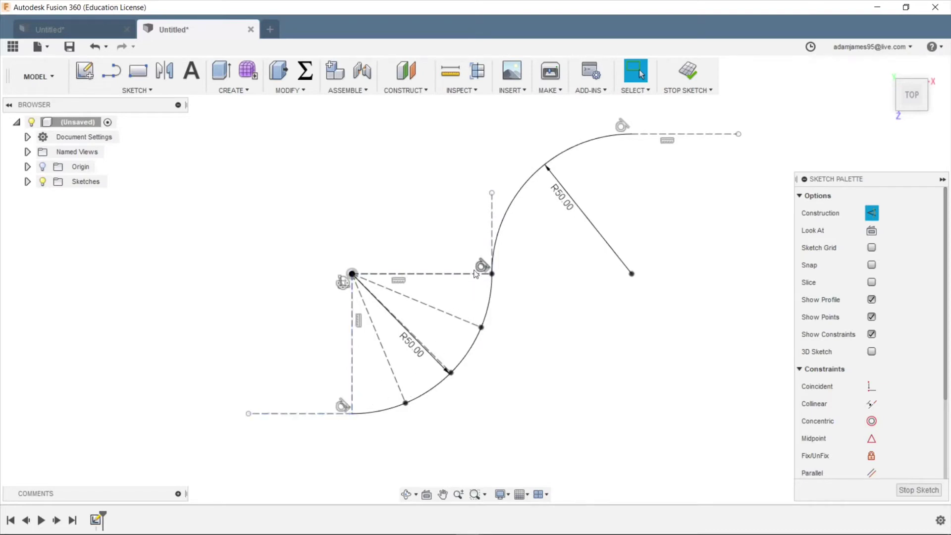
{"action": "left_click", "coordinate": [262, 525]}
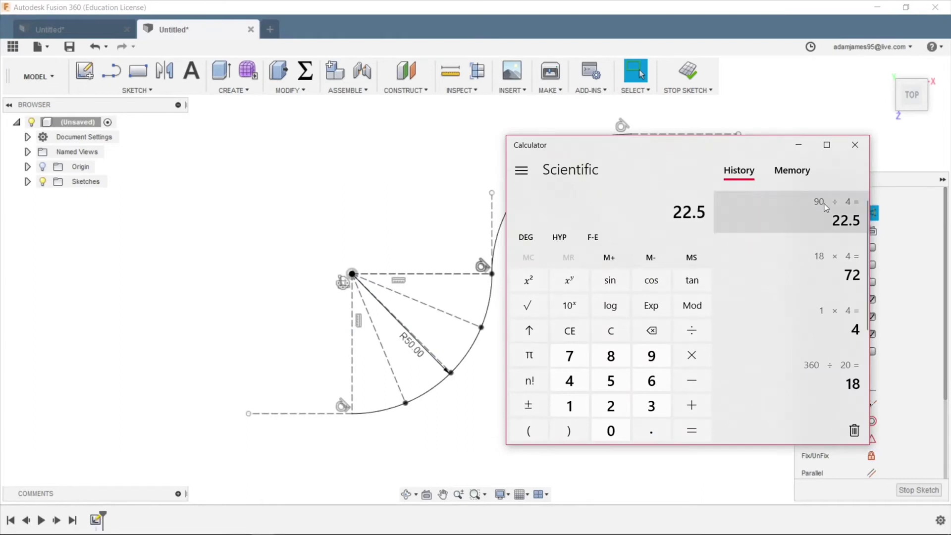
{"action": "left_click", "coordinate": [854, 145]}
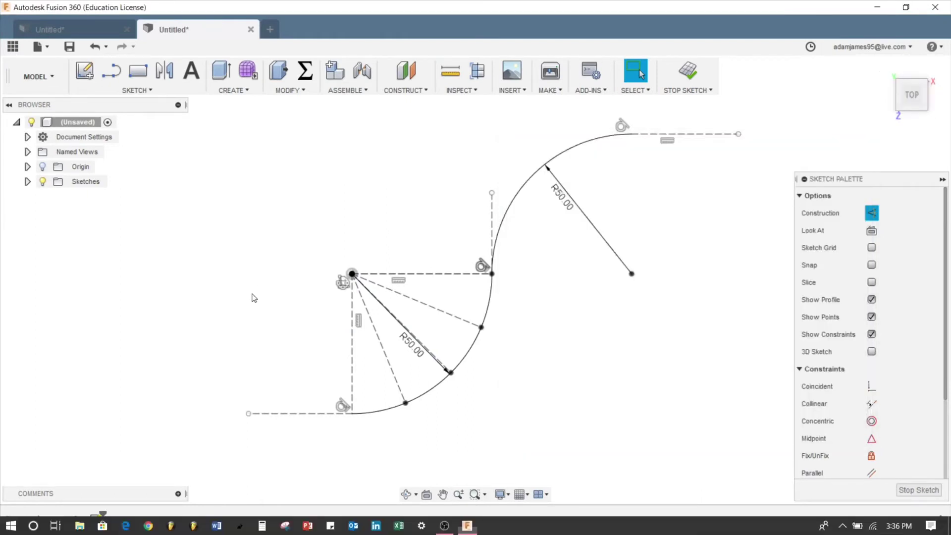
- Place the letter E at the lower end of the arc with no rotation
{"action": "scroll", "coordinate": [483, 322], "scroll_direction": "up", "scroll_amount": 2}
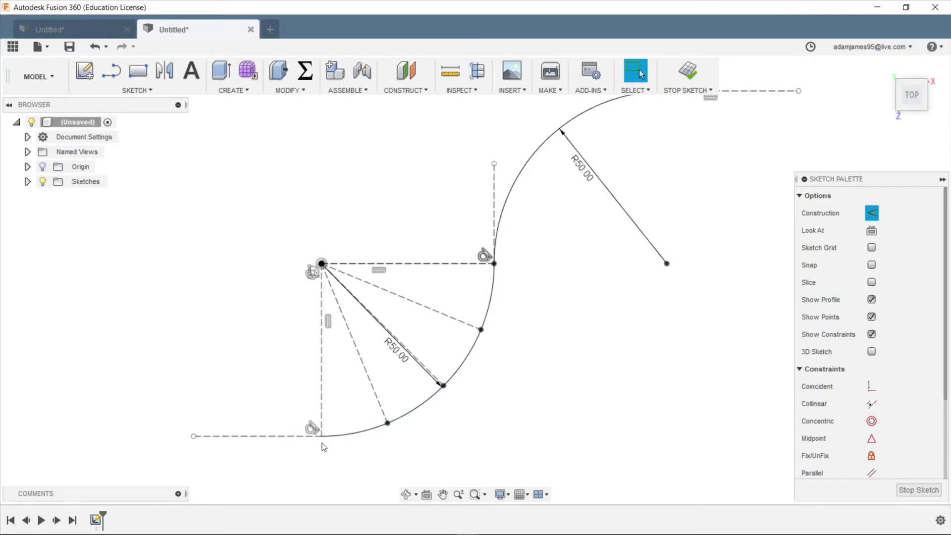
{"action": "left_click", "coordinate": [191, 70]}
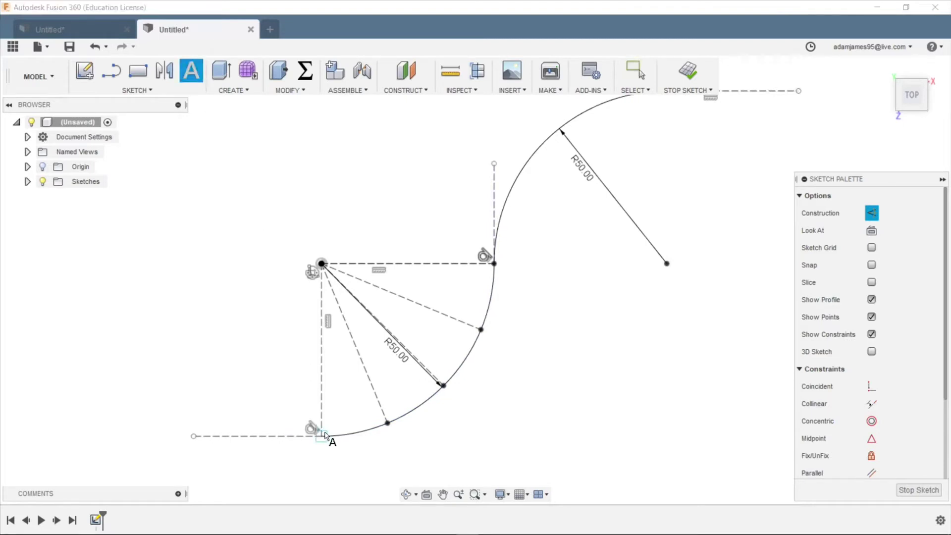
{"action": "left_click", "coordinate": [324, 434]}
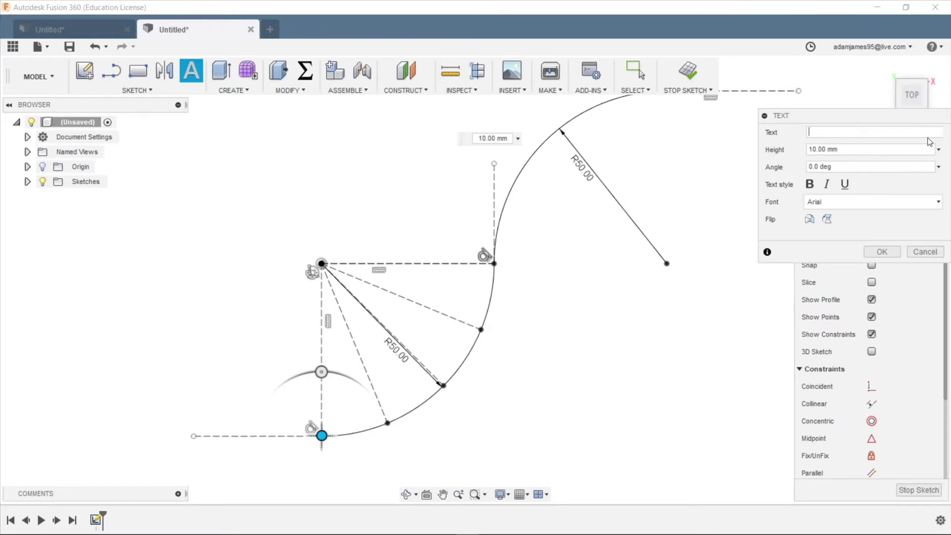
{"action": "type", "text": "E"}
{"action": "left_click", "coordinate": [883, 255]}
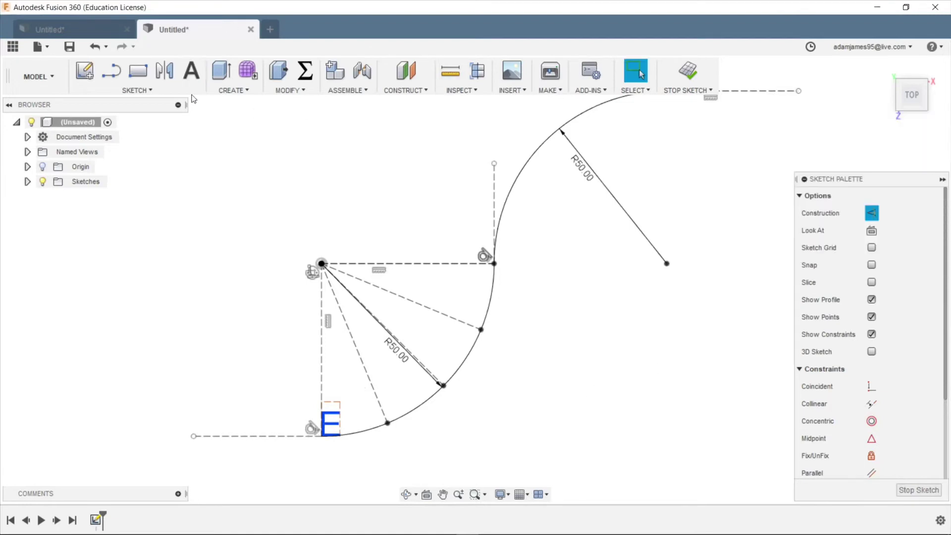
- Place the letter X at the next arc point, rotated 22.5°
{"action": "left_click", "coordinate": [388, 423]}
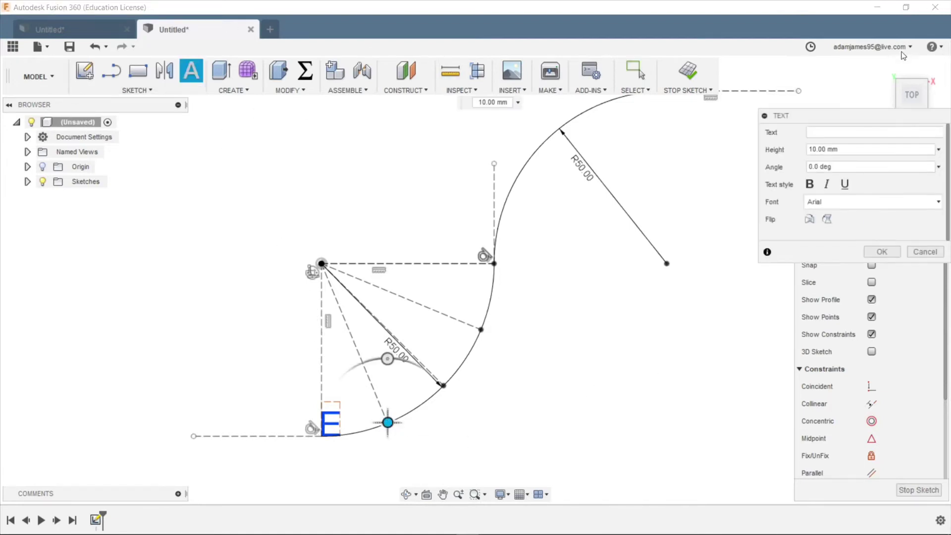
{"action": "type", "text": "X"}
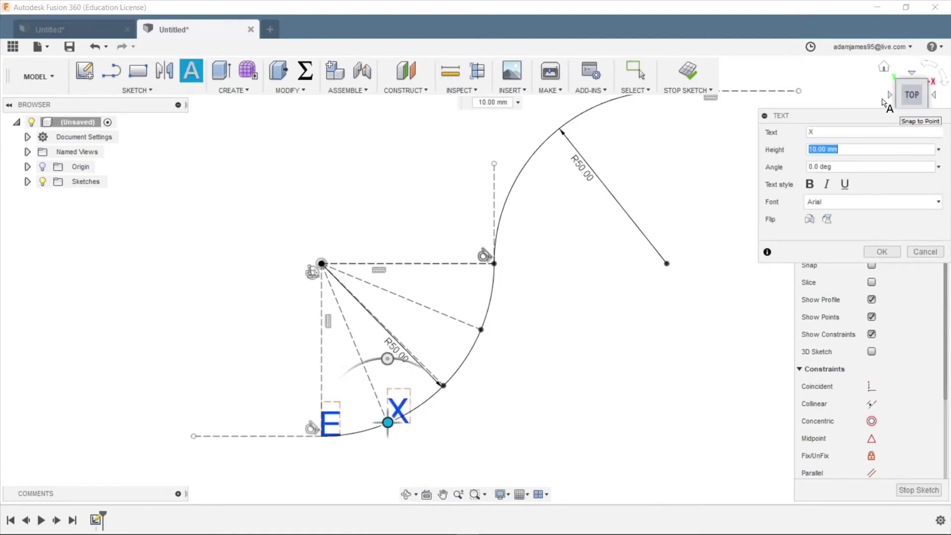
{"action": "key", "text": "Tab"}
{"action": "type", "text": "22"}
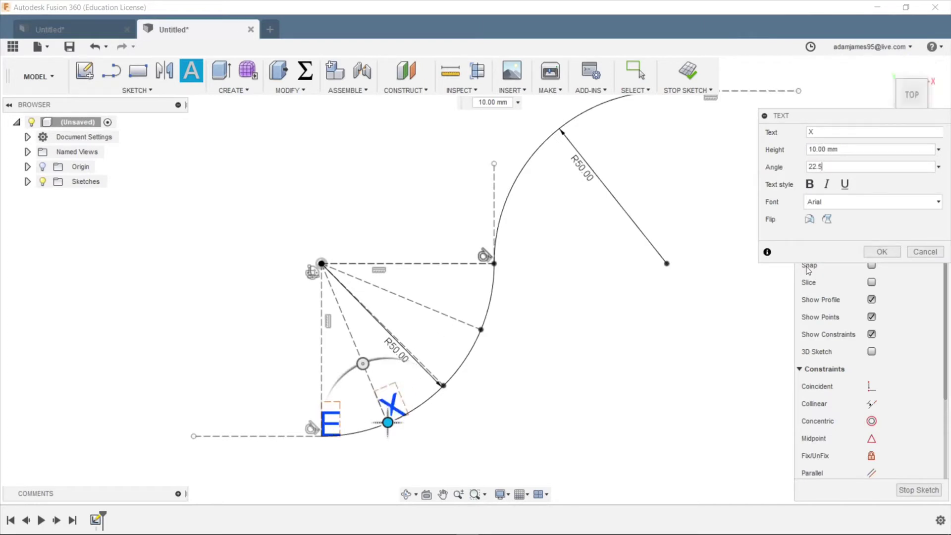
{"action": "left_click", "coordinate": [882, 251]}
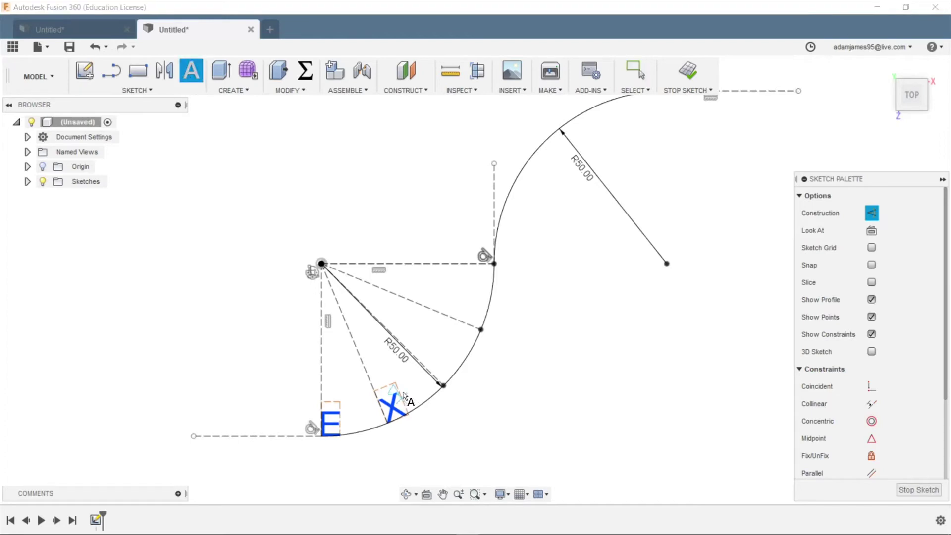
- Place the letter A at the third arc point, rotated 22.5*2°
{"action": "left_click", "coordinate": [444, 385]}
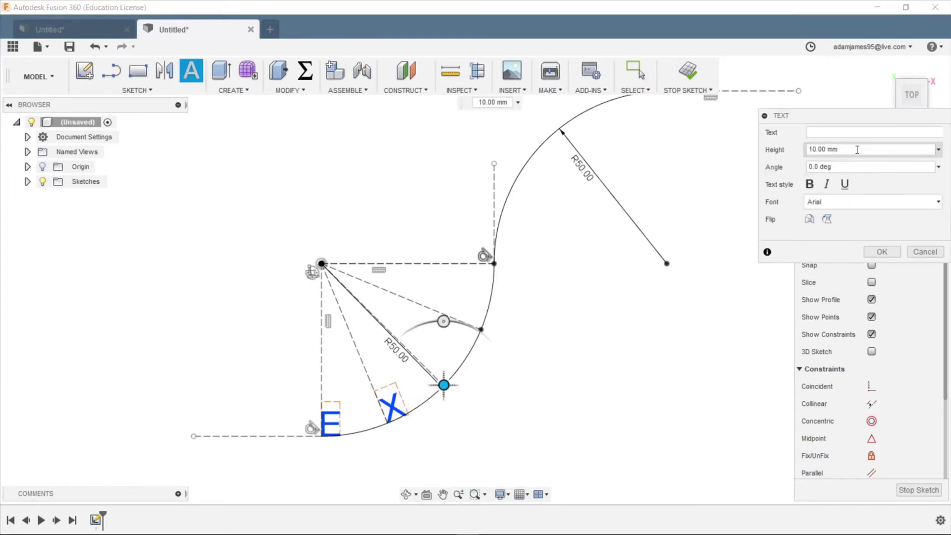
{"action": "type", "text": "22.5*"}
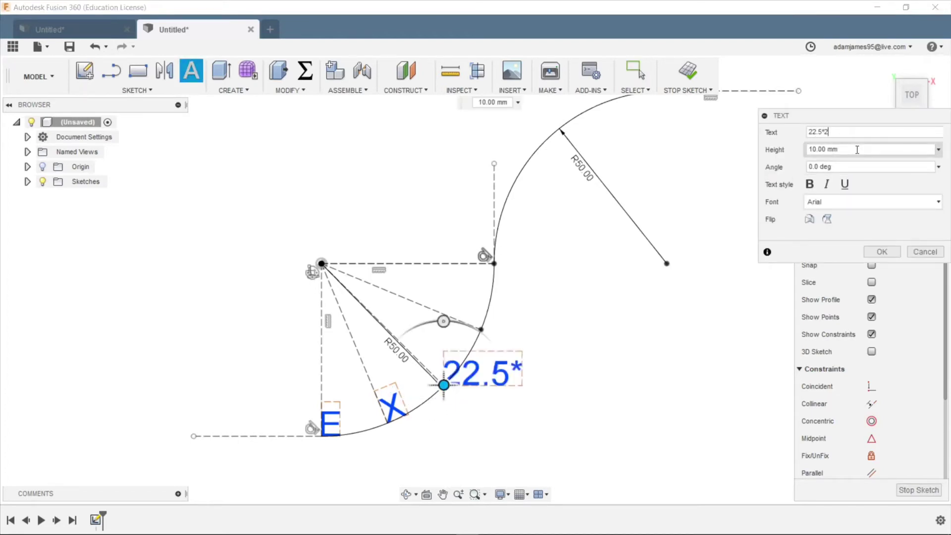
{"action": "type", "text": "2"}
{"action": "key", "text": "BackSpace"}
{"action": "key", "text": "BackSpace"}
{"action": "key", "text": "BackSpace"}
{"action": "key", "text": "BackSpace"}
{"action": "key", "text": "BackSpace"}
{"action": "key", "text": "BackSpace"}
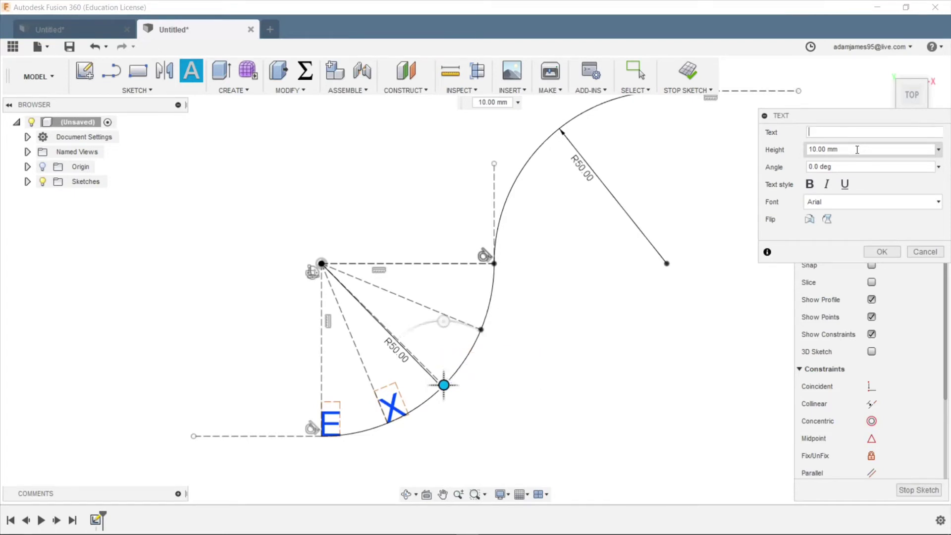
{"action": "type", "text": "A"}
{"action": "key", "text": "Tab"}
{"action": "key", "text": "Tab"}
{"action": "type", "text": "2"}
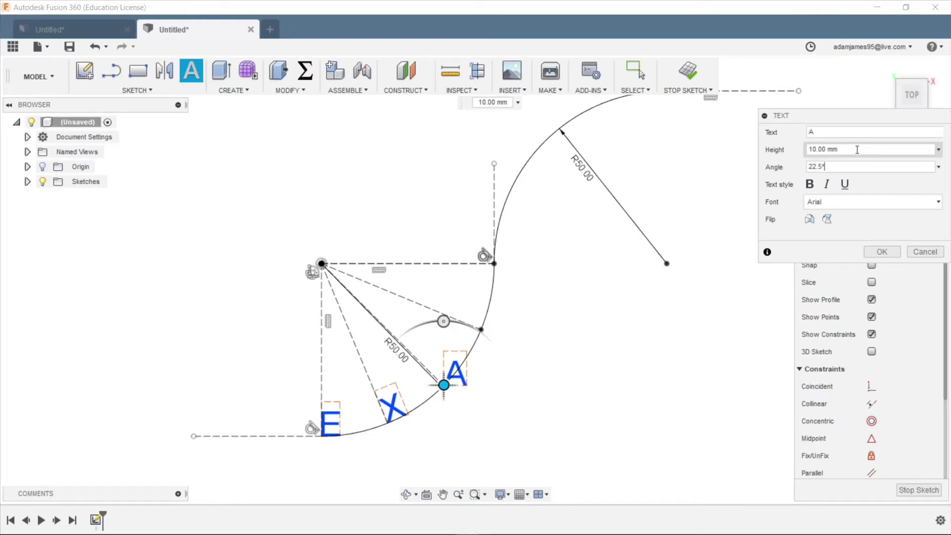
{"action": "key", "text": "Return"}
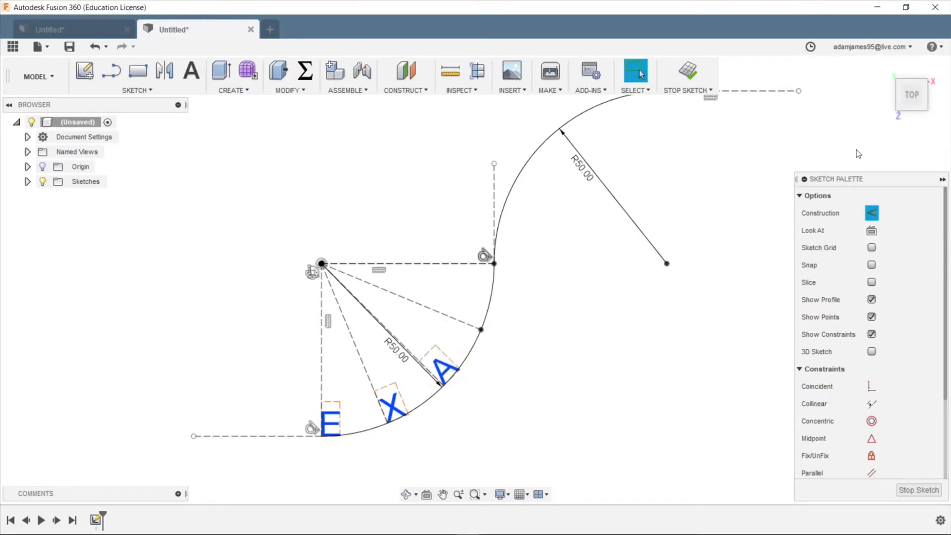
- Place the letter M at the fourth arc point with angle 22.5*3°
{"action": "left_click", "coordinate": [198, 70]}
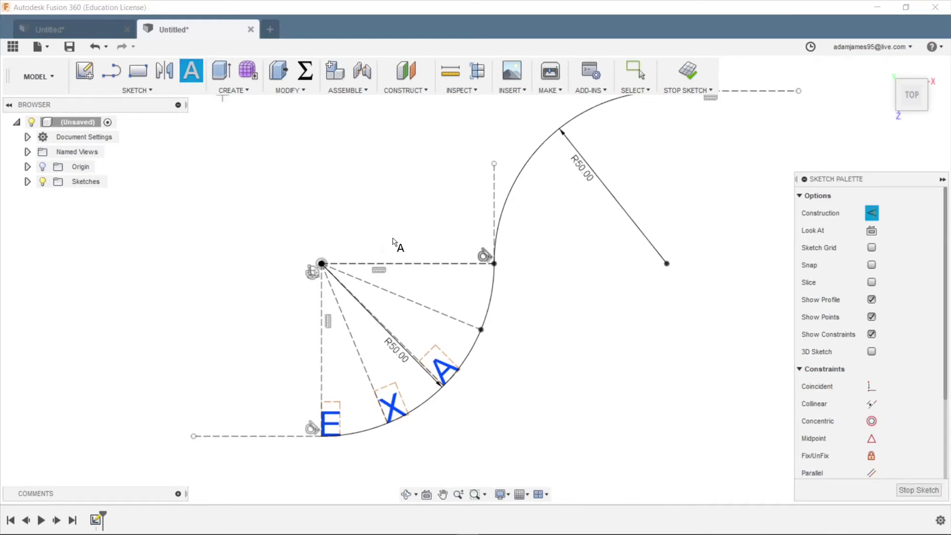
{"action": "left_click", "coordinate": [481, 329]}
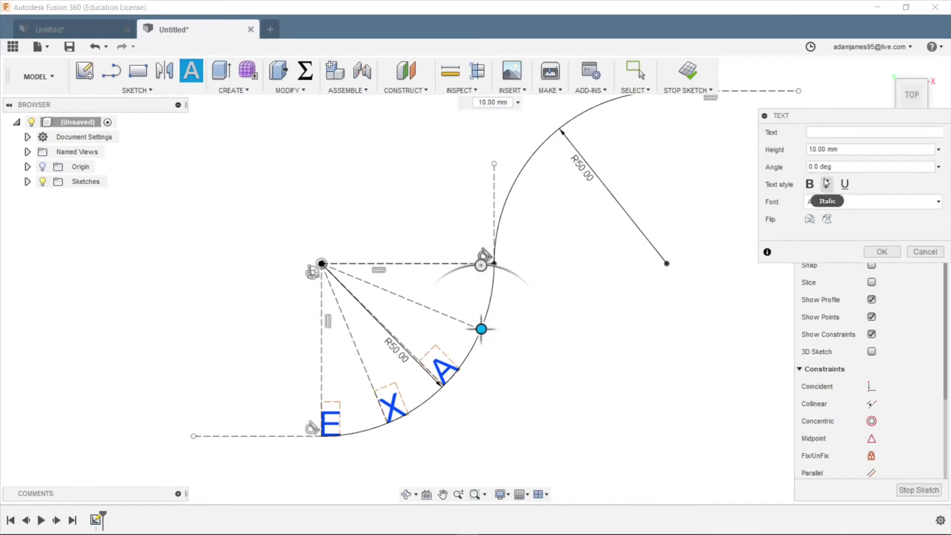
{"action": "type", "text": "M"}
{"action": "key", "text": "Tab"}
{"action": "key", "text": "Tab"}
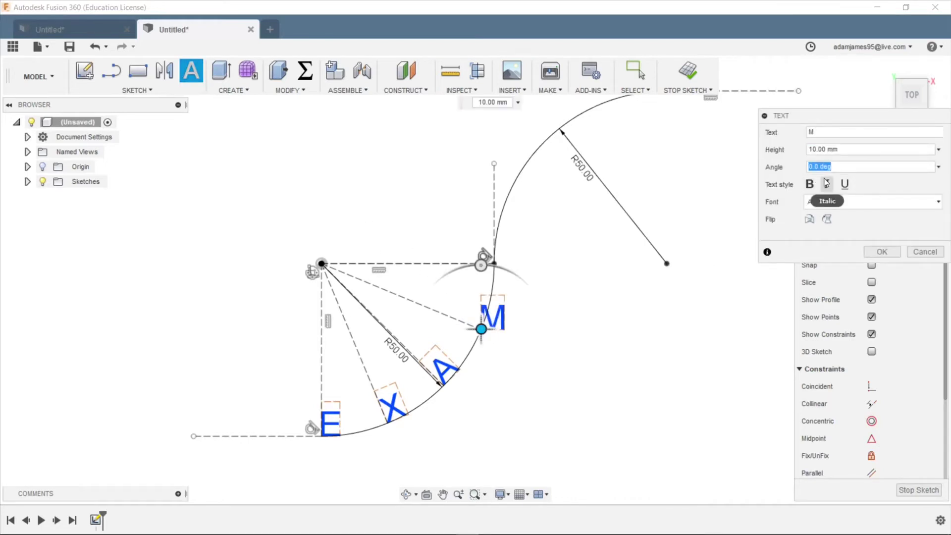
{"action": "type", "text": "22"}
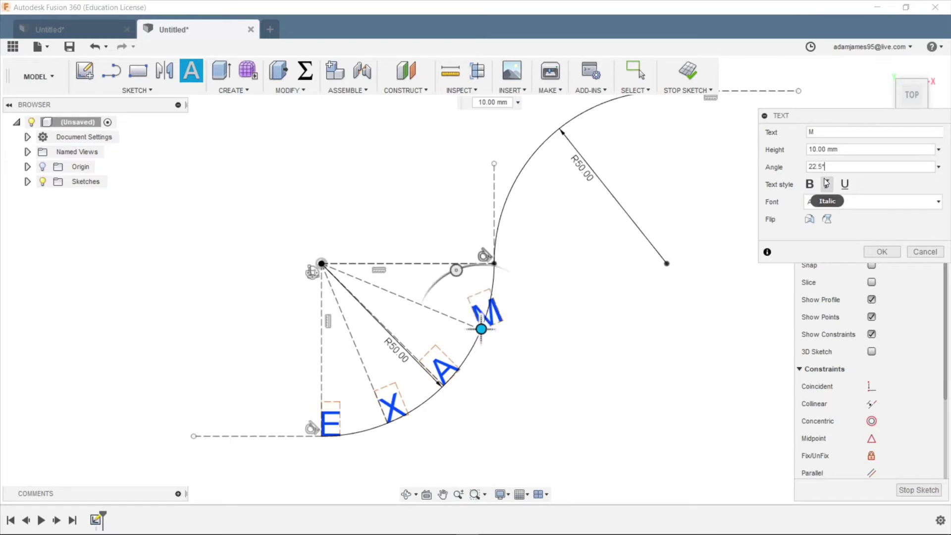
{"action": "type", "text": ".5*3"}
{"action": "key", "text": "Return"}
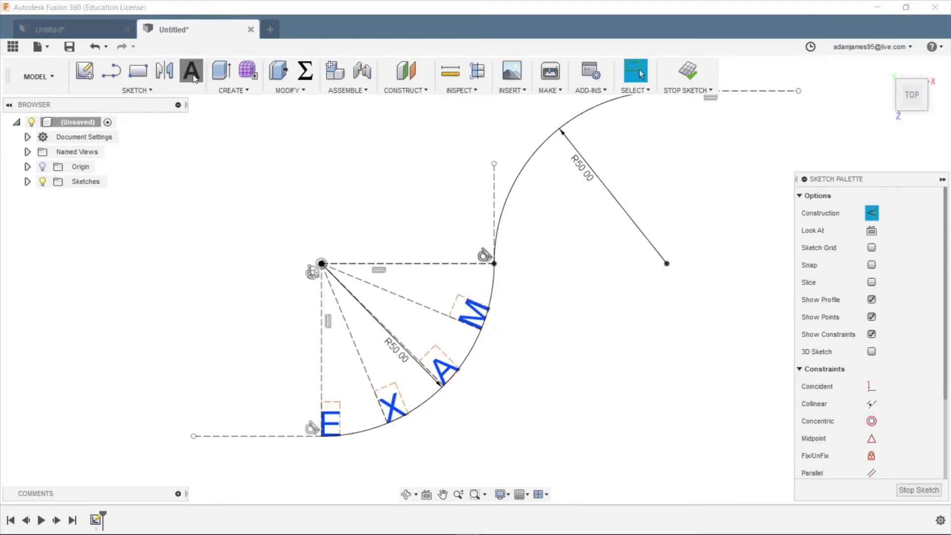
- Place the letter P at the arc's upper end, rotated 90° (22.5*4)
{"action": "left_click", "coordinate": [191, 71]}
{"action": "left_click", "coordinate": [494, 263]}
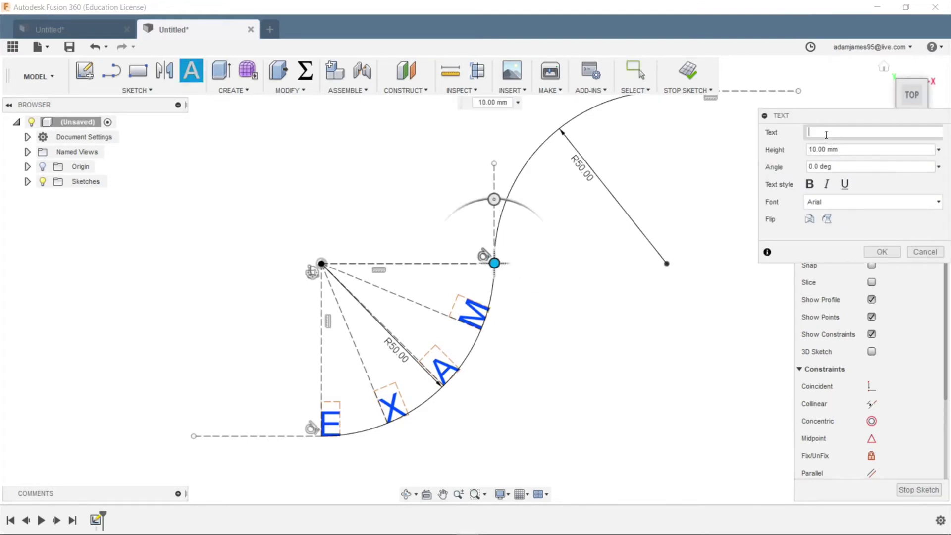
{"action": "type", "text": "P"}
{"action": "key", "text": "Tab"}
{"action": "key", "text": "Tab"}
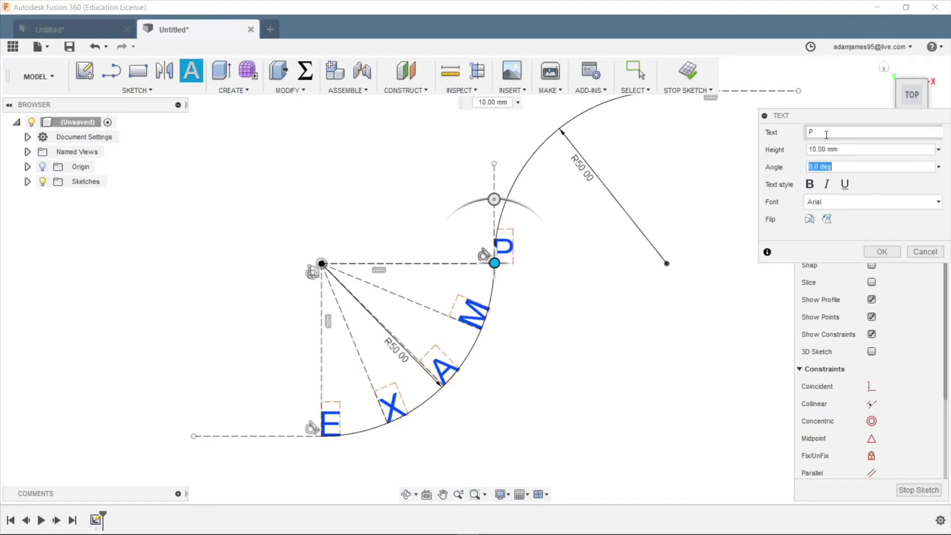
{"action": "type", "text": "22.5*4"}
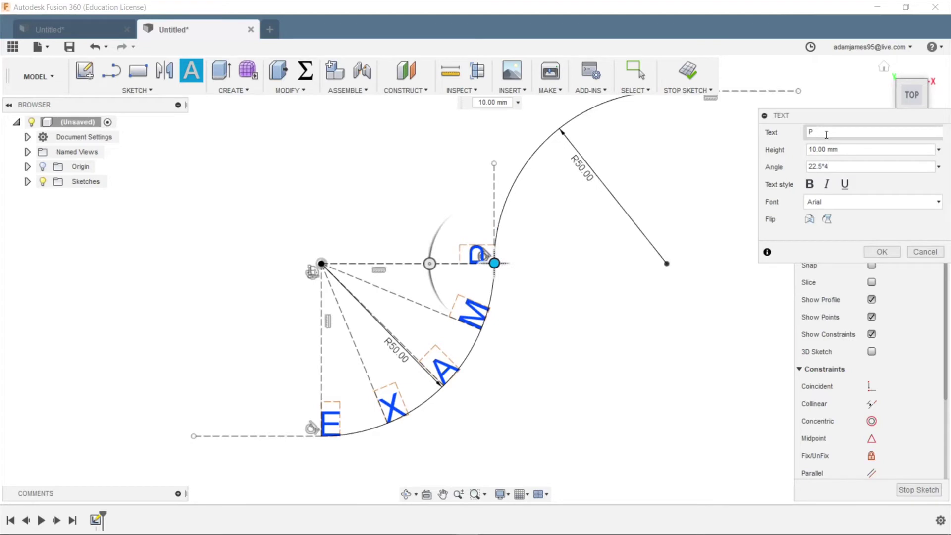
{"action": "key", "text": "Return"}
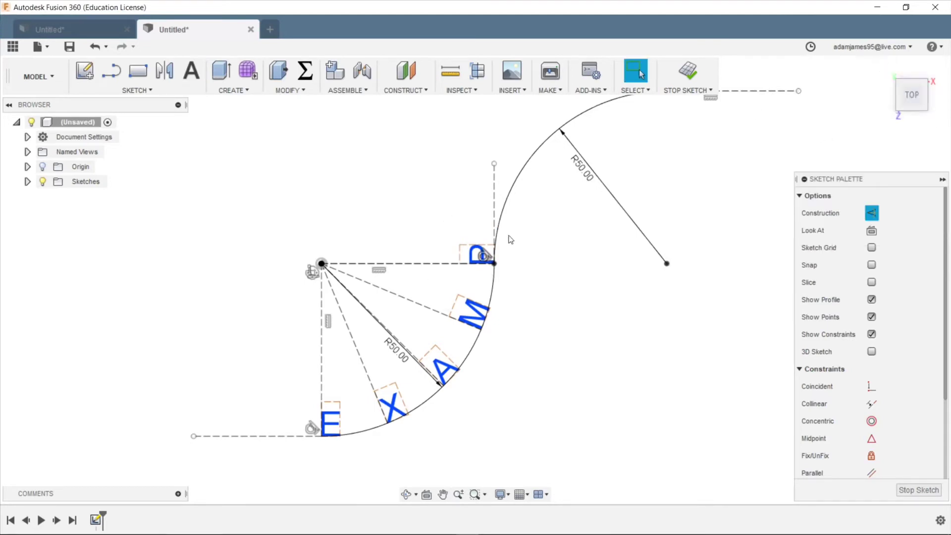
- Cancel a stray arc and dismiss the offline-mode notice
{"action": "left_click", "coordinate": [112, 72]}
{"action": "left_click", "coordinate": [667, 263]}
{"action": "key", "text": "Escape"}
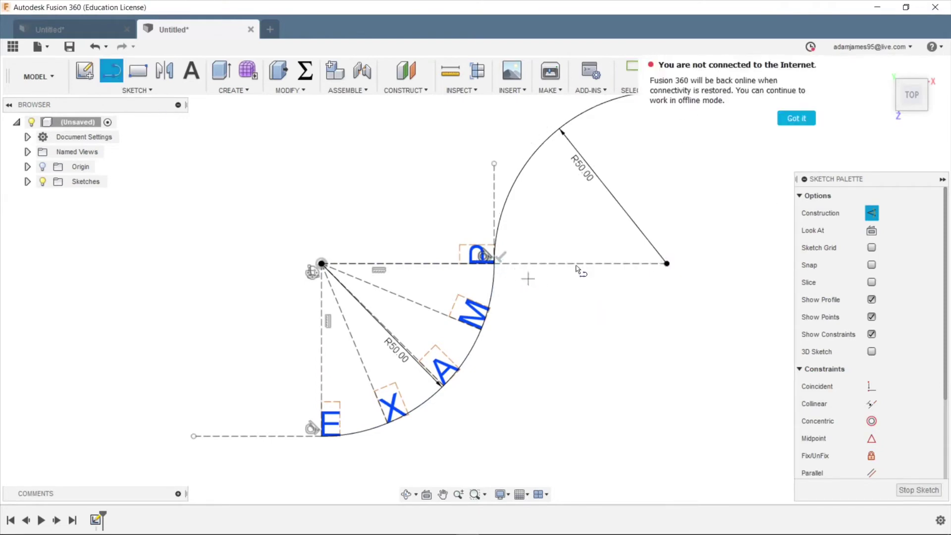
{"action": "key", "text": "Escape"}
{"action": "left_click", "coordinate": [796, 119]}
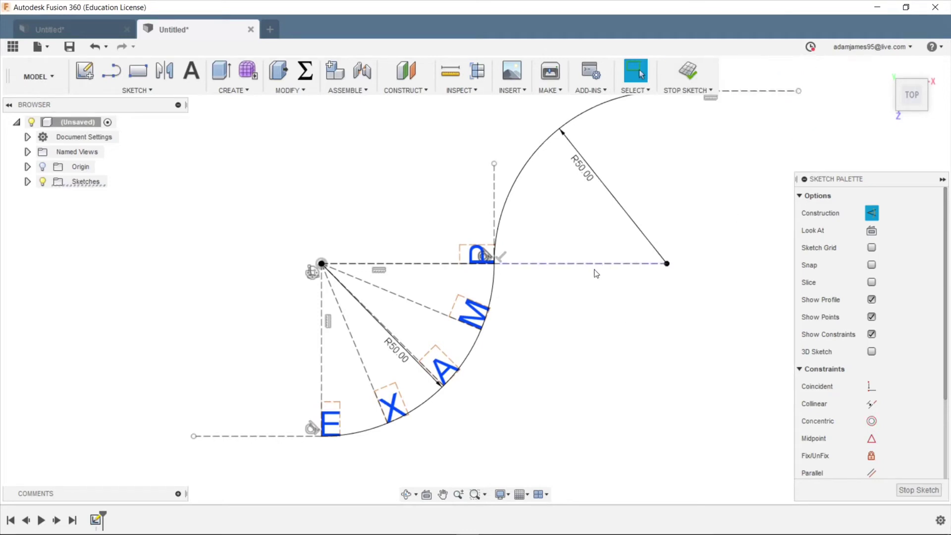
{"action": "scroll", "coordinate": [478, 387], "scroll_direction": "down", "scroll_amount": 2}
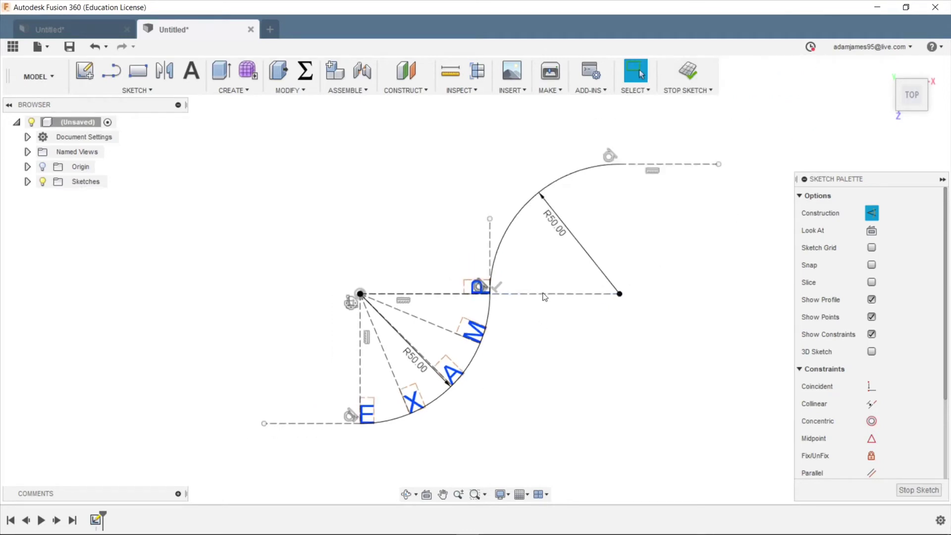
- Circular-pattern the line about the upper arc's centre: Angle type, -90°, quantity 5
{"action": "left_click", "coordinate": [149, 90]}
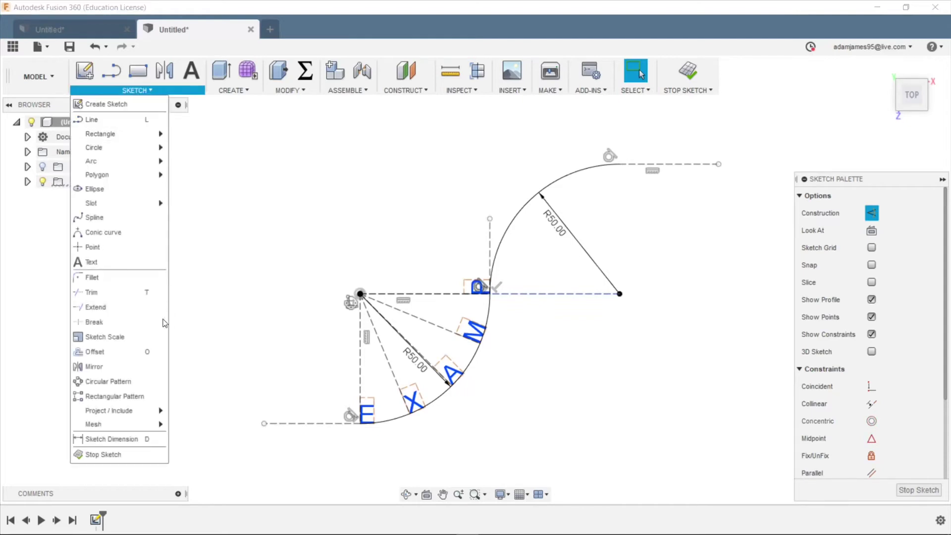
{"action": "left_click", "coordinate": [118, 381]}
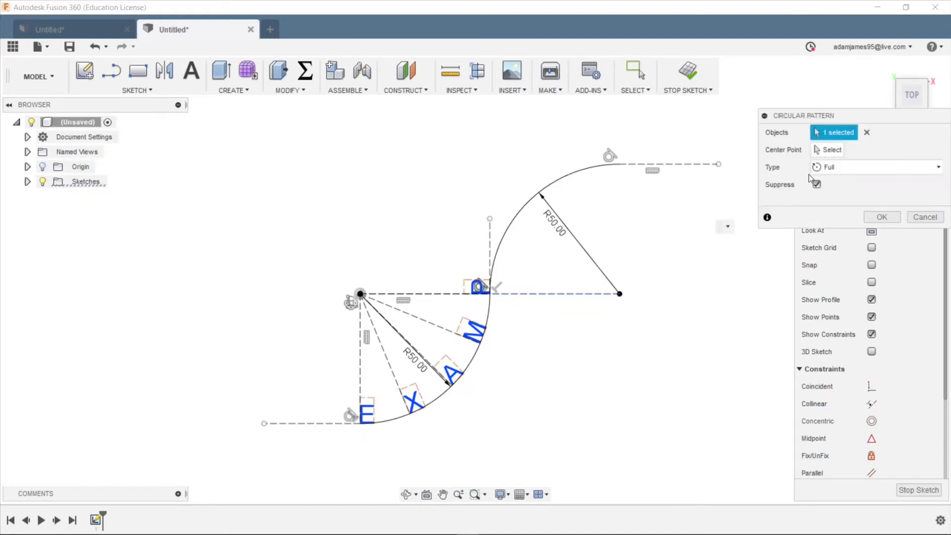
{"action": "left_click", "coordinate": [826, 149]}
{"action": "left_click", "coordinate": [619, 293]}
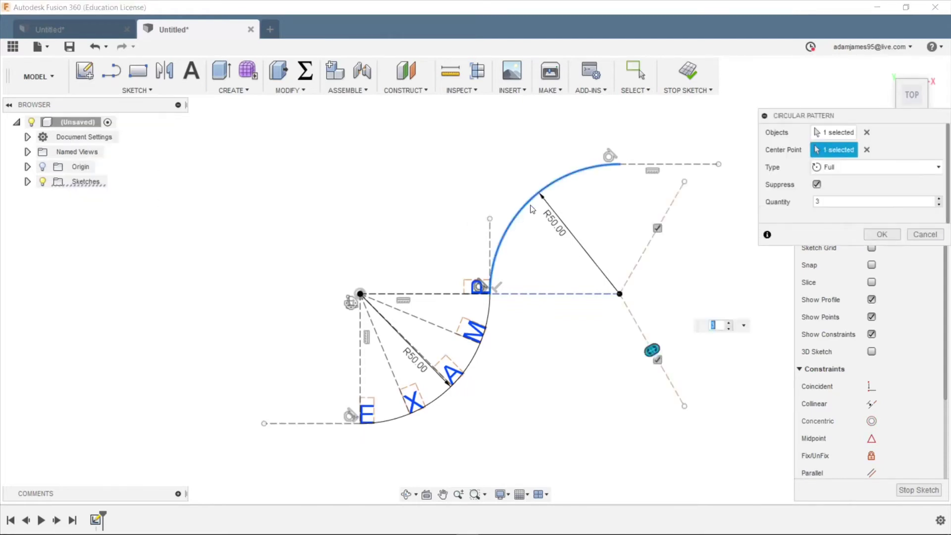
{"action": "left_click", "coordinate": [851, 166]}
{"action": "left_click", "coordinate": [853, 196]}
{"action": "left_click", "coordinate": [868, 200]}
{"action": "type", "text": "-90"}
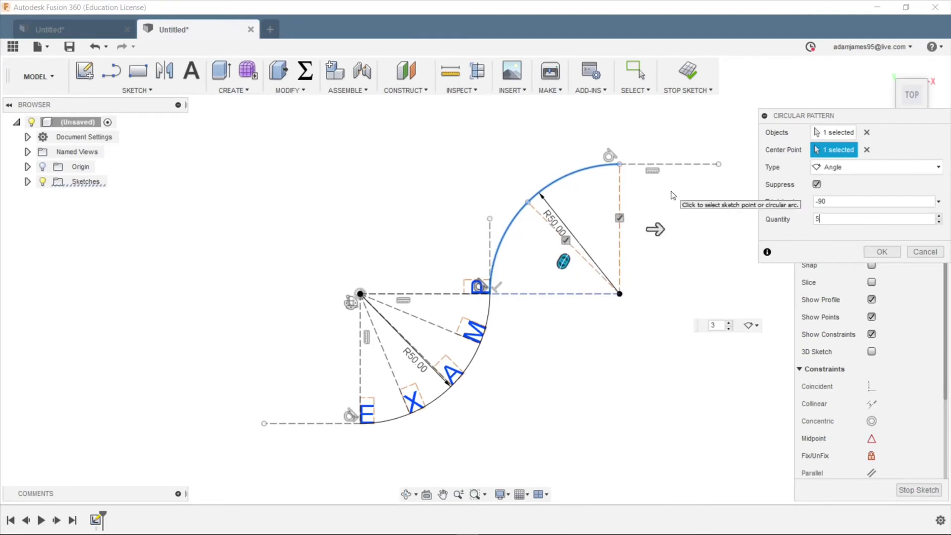
{"action": "type", "text": "5"}
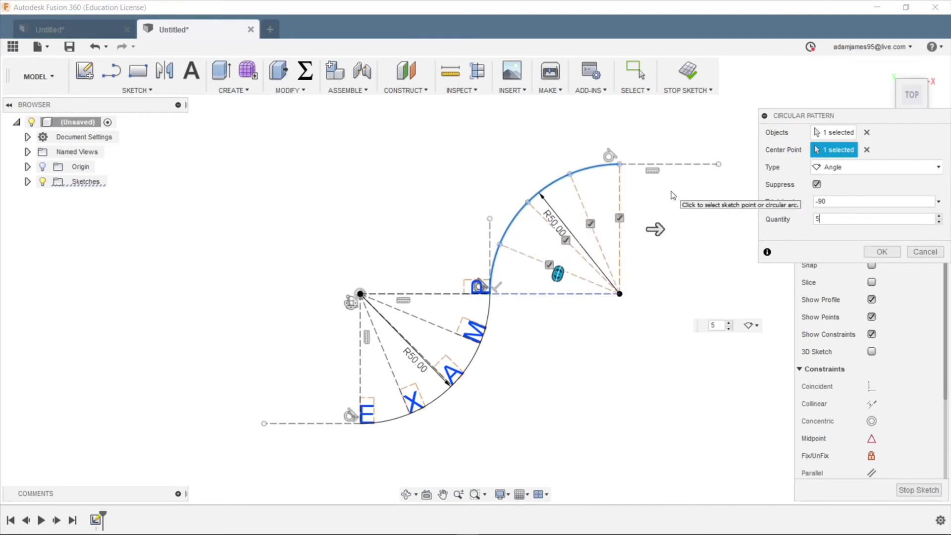
{"action": "key", "text": "Return"}
- Place the letter L on the upper arc, rotated to follow the curve
{"action": "scroll", "coordinate": [547, 357], "scroll_direction": "up", "scroll_amount": 3}
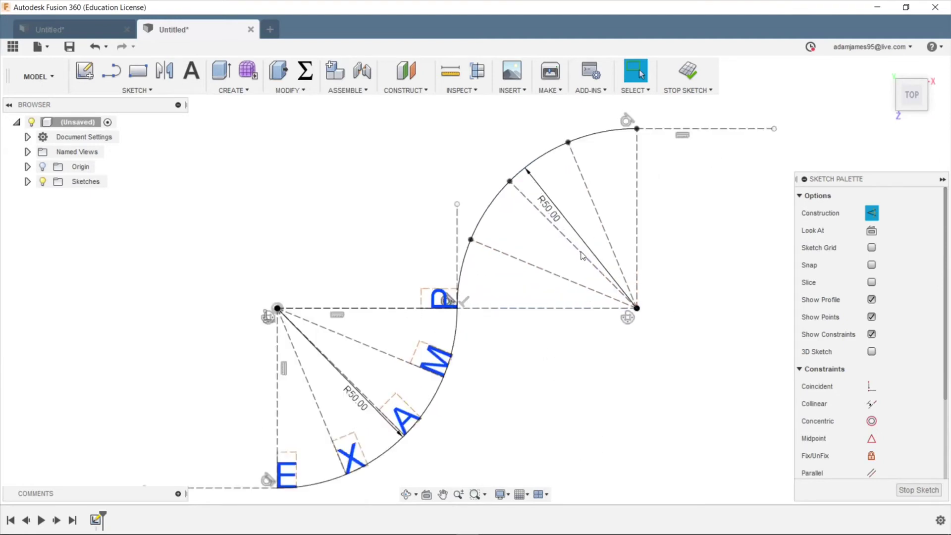
{"action": "scroll", "coordinate": [551, 416], "scroll_direction": "down", "scroll_amount": 4}
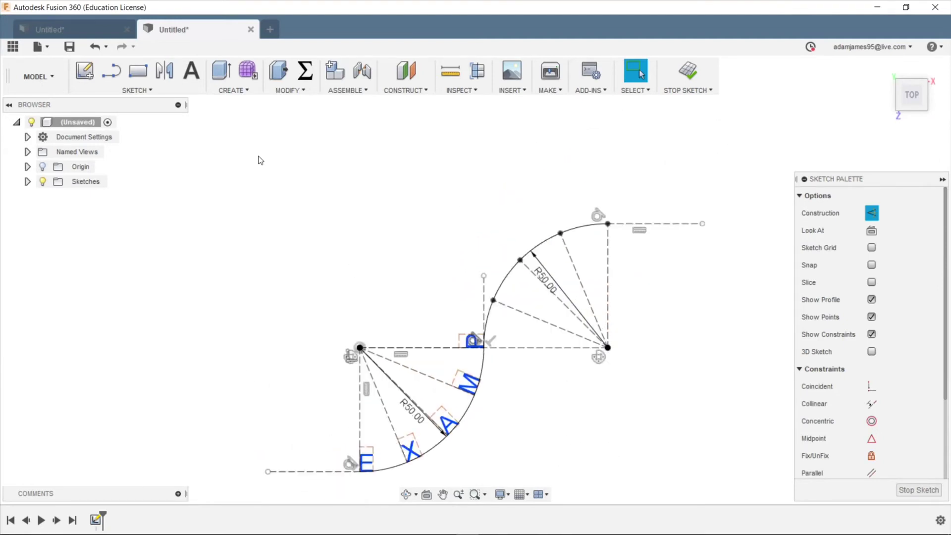
{"action": "left_click", "coordinate": [191, 71]}
{"action": "scroll", "coordinate": [539, 312], "scroll_direction": "up", "scroll_amount": 3}
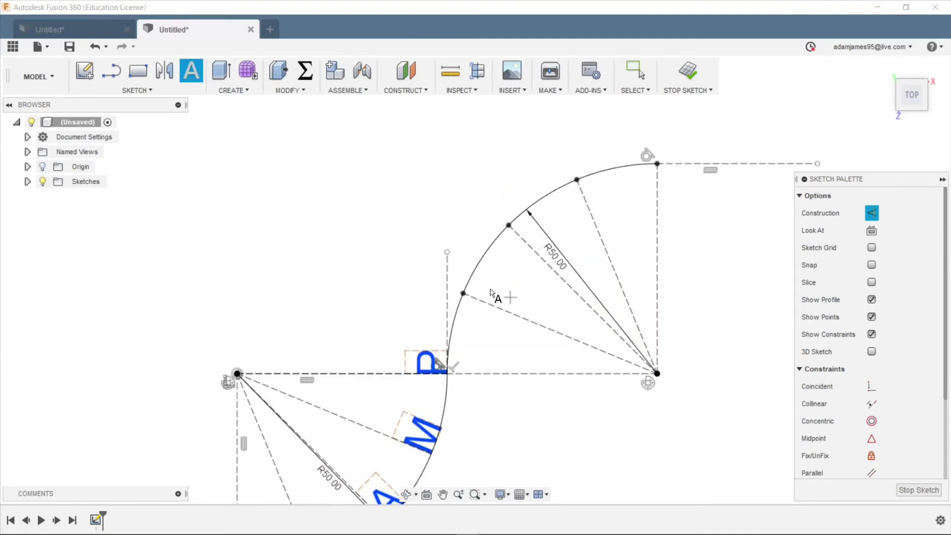
{"action": "left_click", "coordinate": [462, 293]}
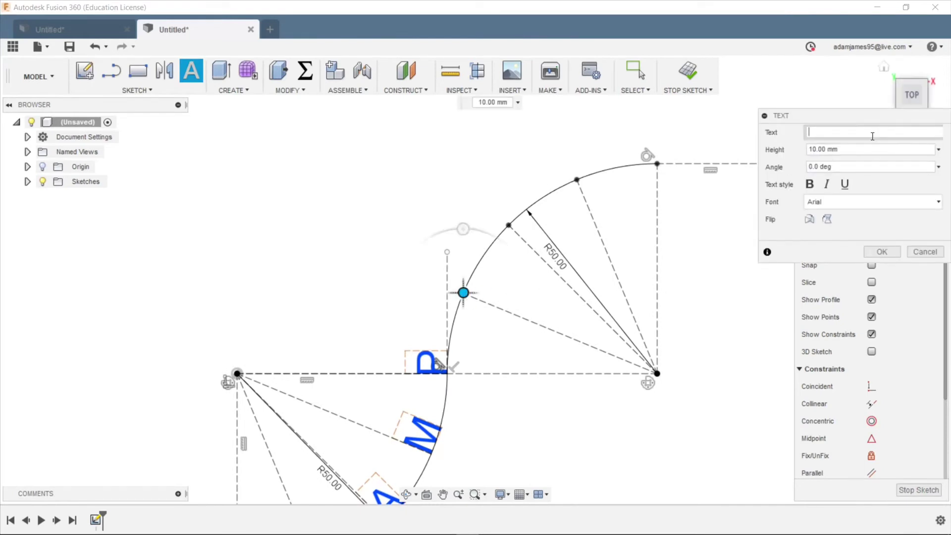
{"action": "type", "text": "L"}
{"action": "key", "text": "Tab"}
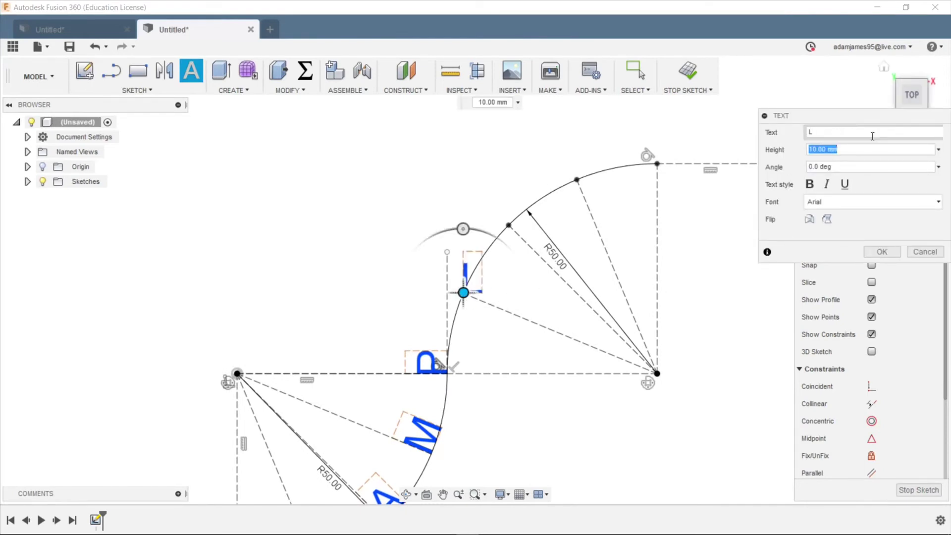
{"action": "key", "text": "Tab"}
{"action": "type", "text": "2"}
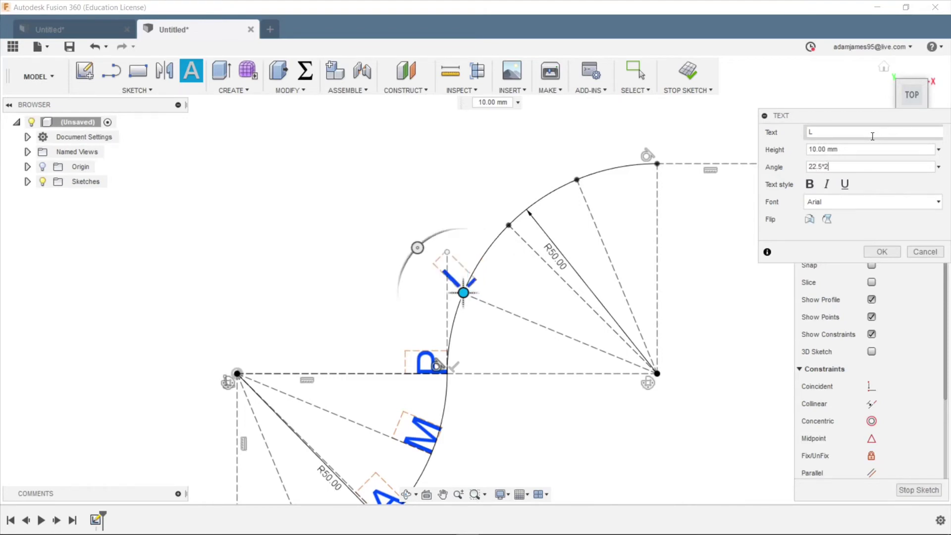
{"action": "scroll", "coordinate": [406, 268], "scroll_direction": "down", "scroll_amount": 2}
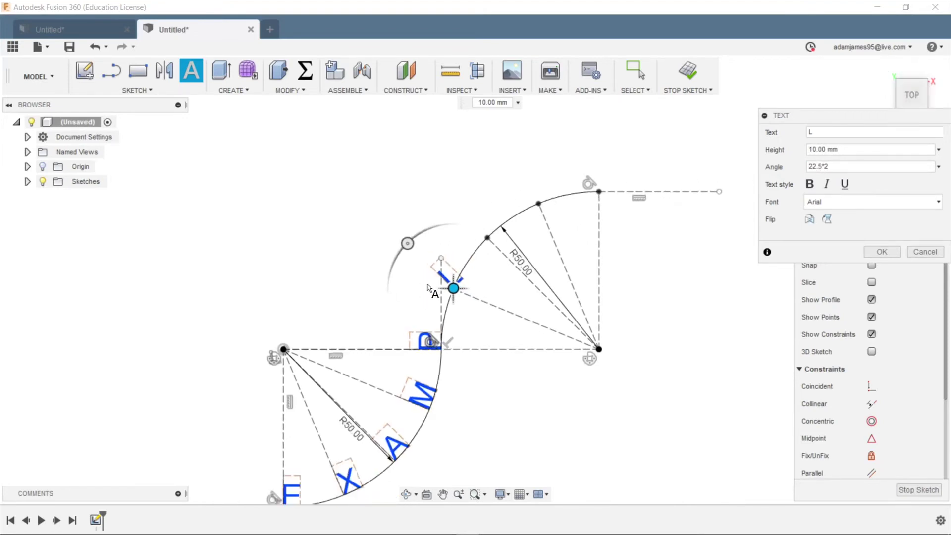
{"action": "scroll", "coordinate": [406, 268], "scroll_direction": "up", "scroll_amount": 1}
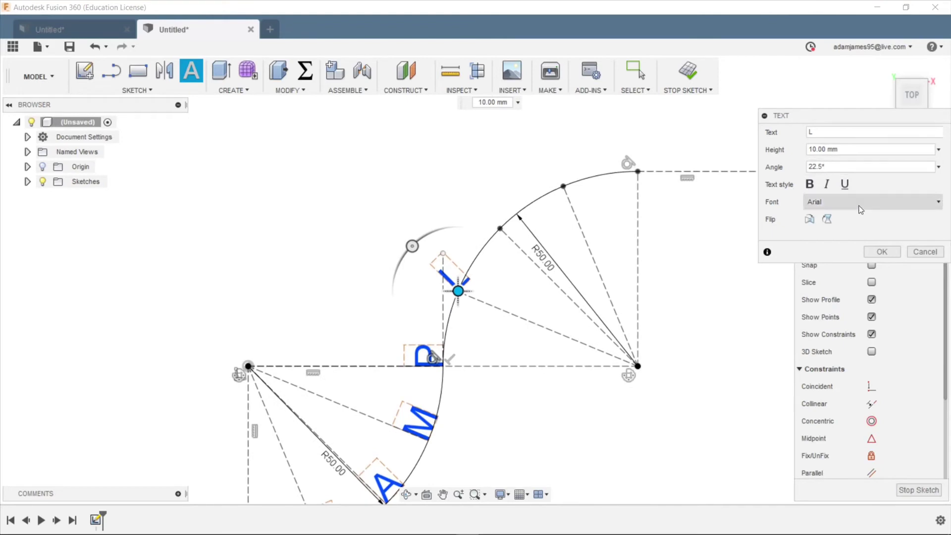
{"action": "key", "text": "Return"}
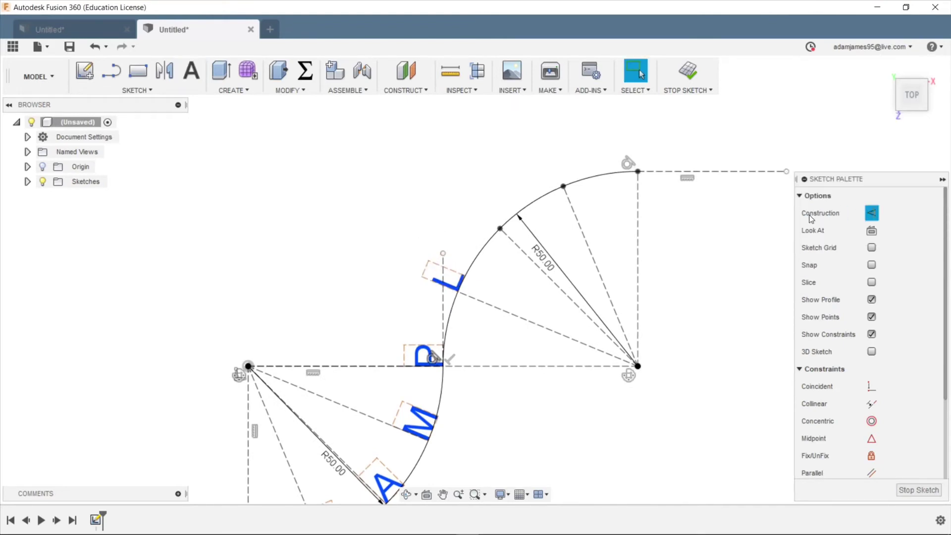
- Place the letter E higher on the arc at a 22 angle
{"action": "left_click", "coordinate": [191, 71]}
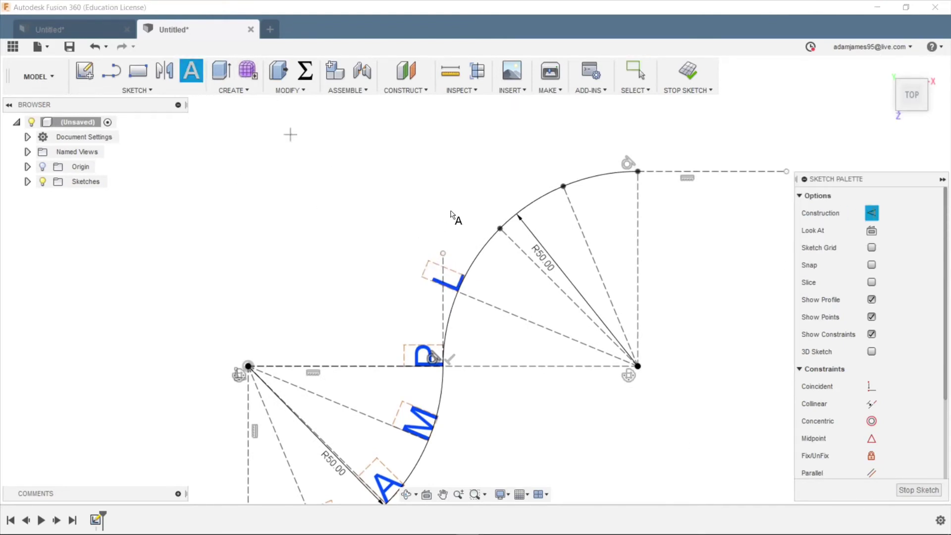
{"action": "left_click", "coordinate": [500, 228]}
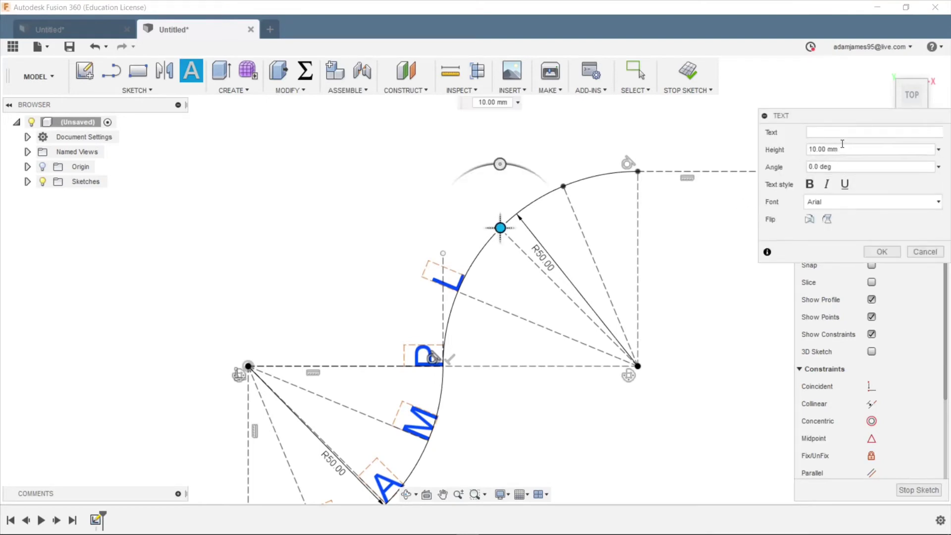
{"action": "type", "text": "E"}
{"action": "key", "text": "Tab"}
{"action": "key", "text": "Tab"}
{"action": "type", "text": "22"}
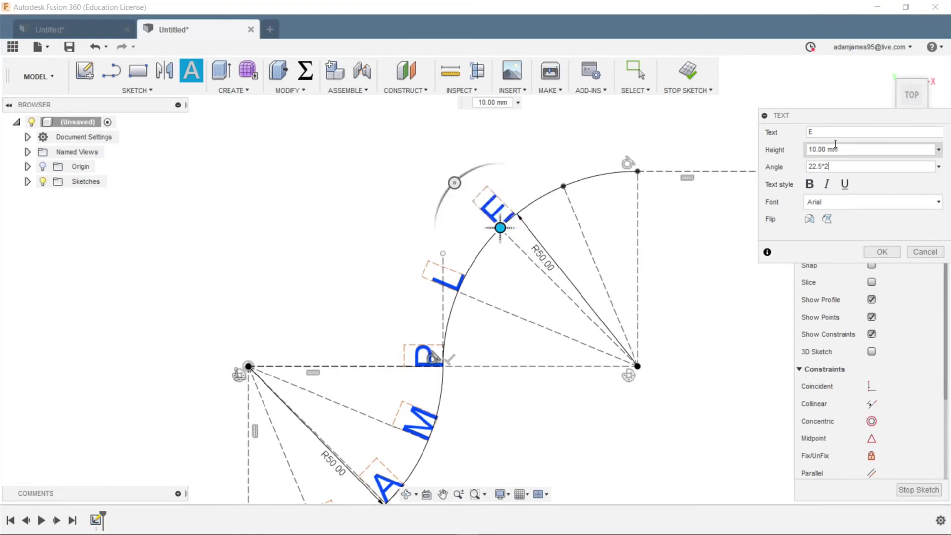
{"action": "left_click", "coordinate": [882, 251]}
{"action": "scroll", "coordinate": [340, 209], "scroll_direction": "down", "scroll_amount": 2}
{"action": "scroll", "coordinate": [272, 325], "scroll_direction": "up", "scroll_amount": 1}
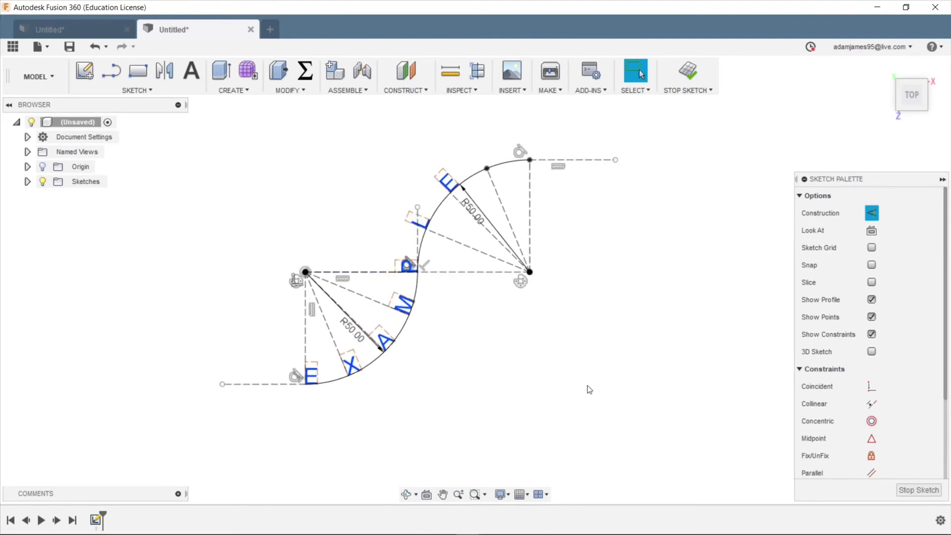
{"action": "scroll", "coordinate": [323, 226], "scroll_direction": "up", "scroll_amount": 1}
{"action": "scroll", "coordinate": [622, 268], "scroll_direction": "down", "scroll_amount": 1}
{"action": "scroll", "coordinate": [426, 262], "scroll_direction": "up", "scroll_amount": 2}
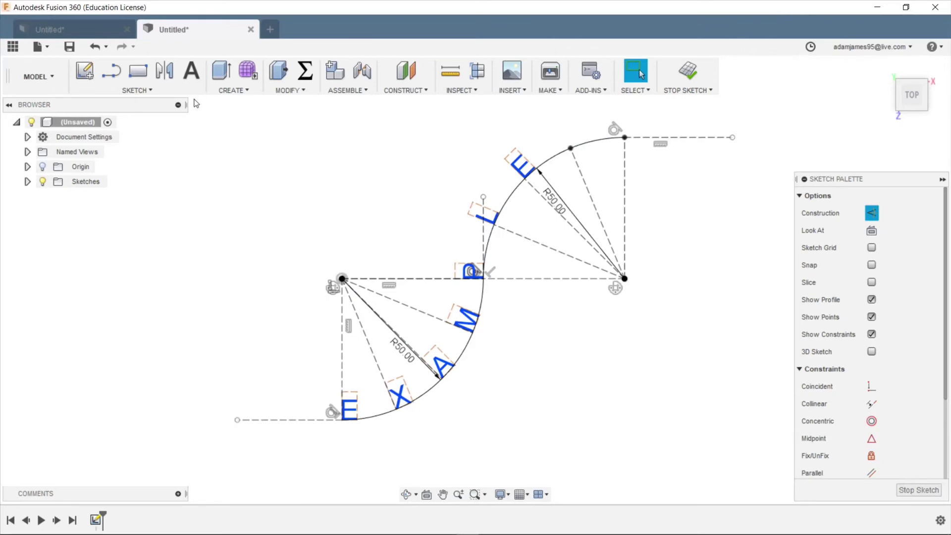
- Offset the upper and lower text-path arcs outward by 2 mm
{"action": "left_click", "coordinate": [159, 94]}
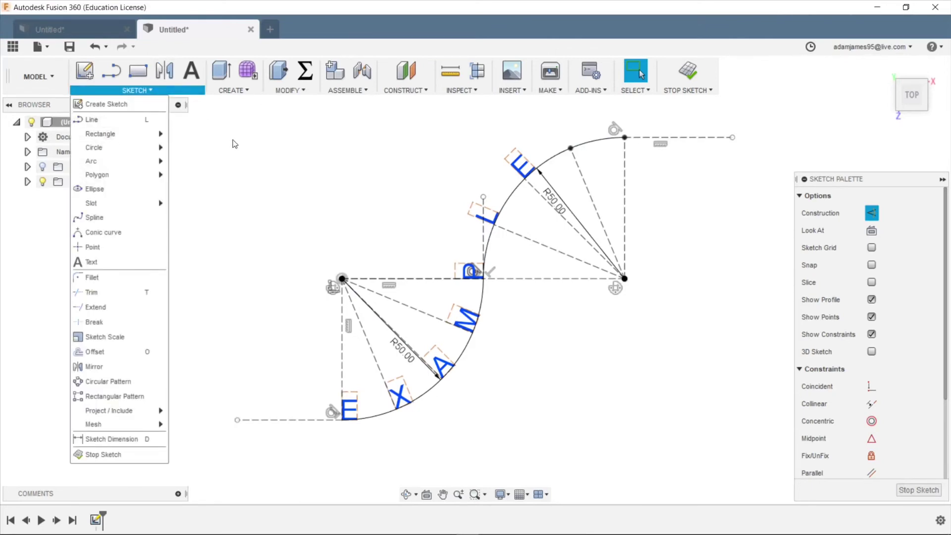
{"action": "left_click", "coordinate": [527, 176]}
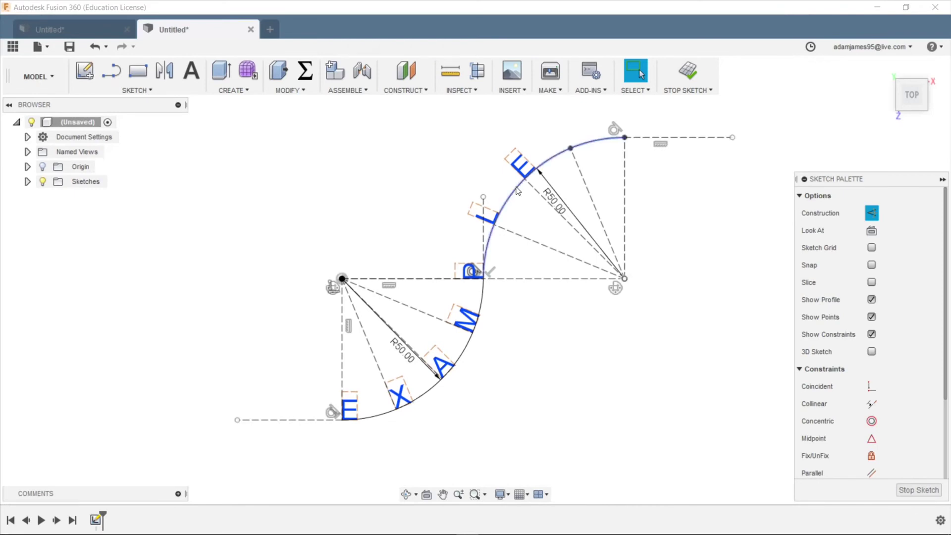
{"action": "left_click", "coordinate": [484, 299], "text": "shift"}
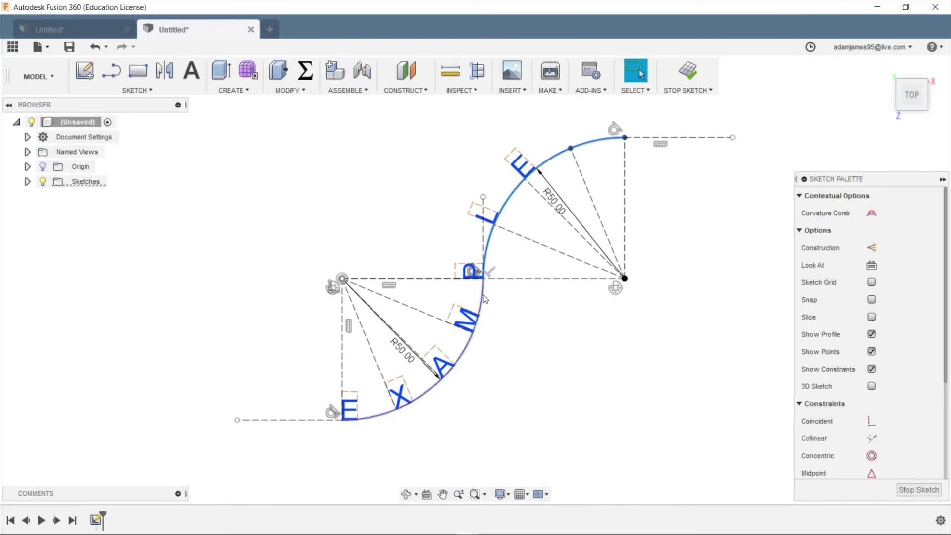
{"action": "left_click", "coordinate": [135, 94]}
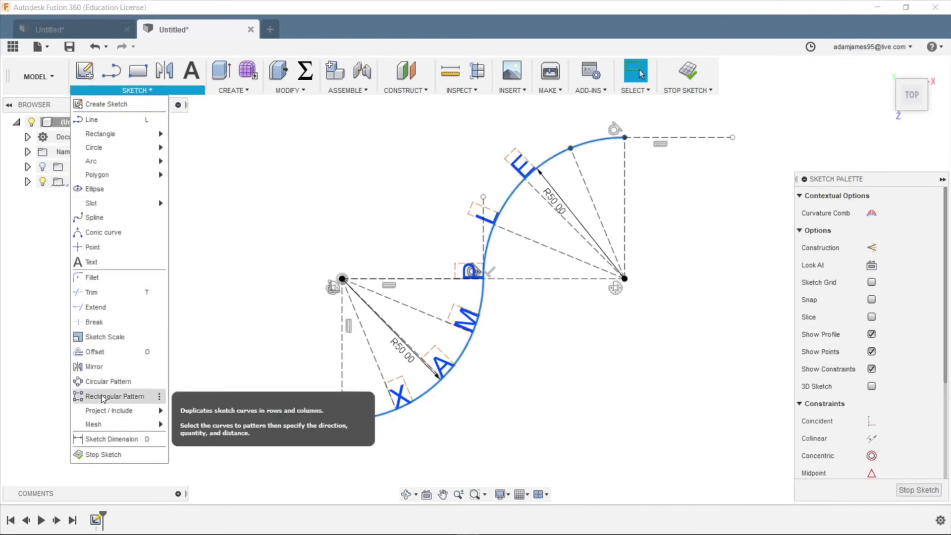
{"action": "left_click", "coordinate": [95, 351]}
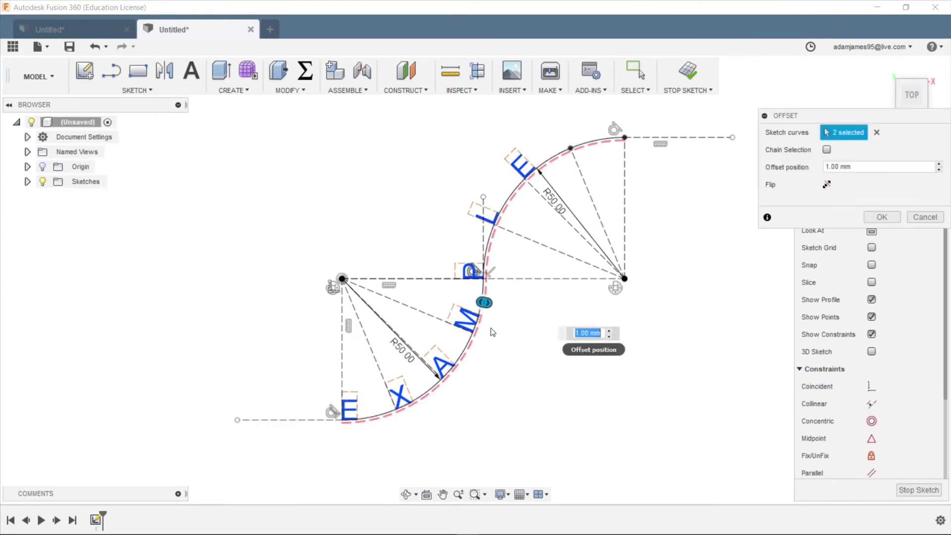
{"action": "left_click_drag", "start_coordinate": [484, 302], "coordinate": [578, 346]}
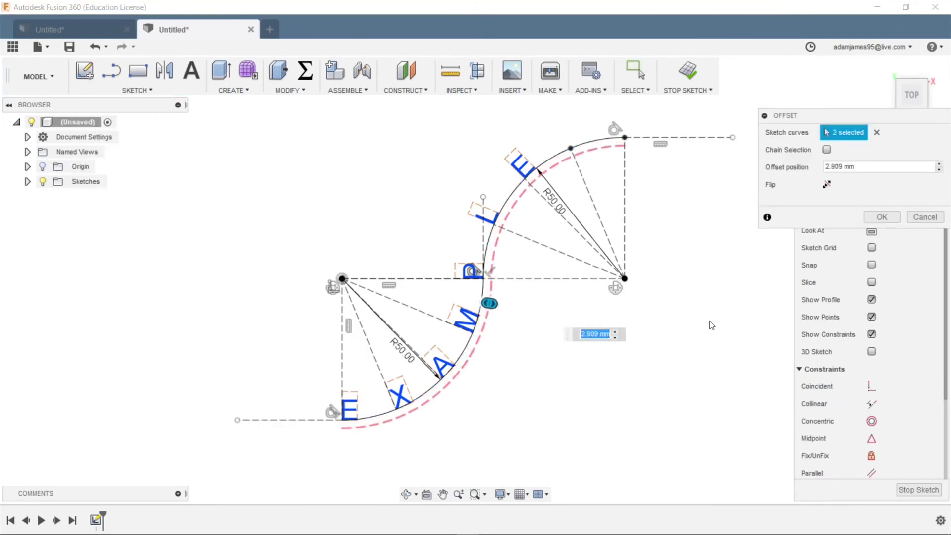
{"action": "type", "text": "2"}
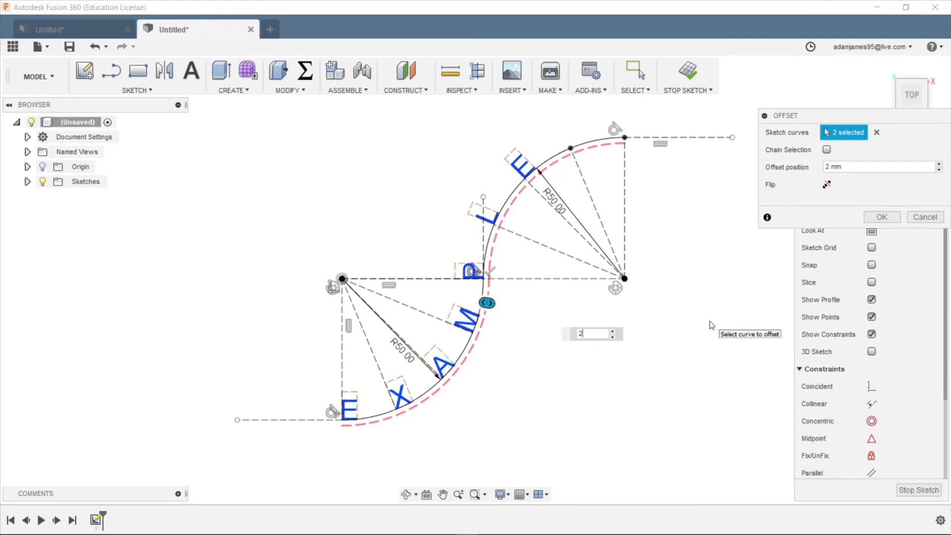
{"action": "key", "text": "Return"}
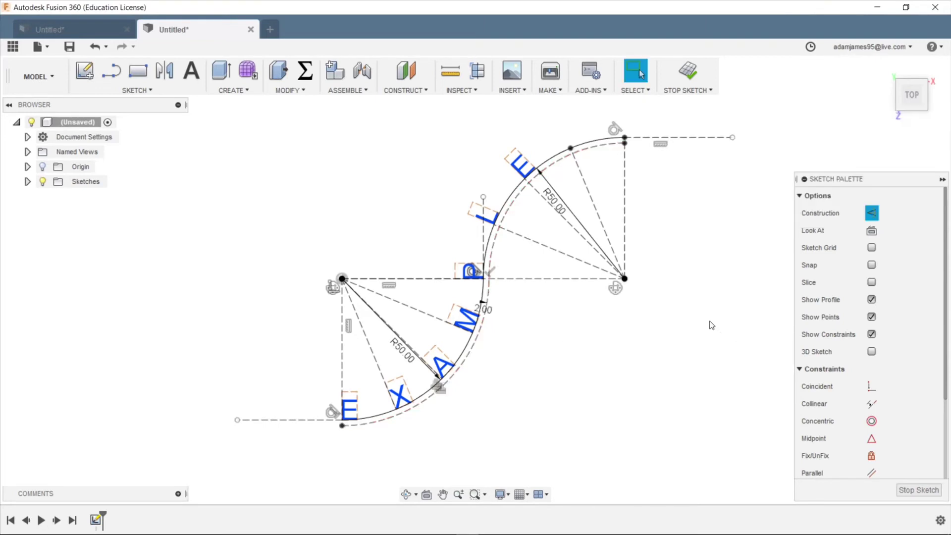
- Convert the outer upper arc and the lower text-path arc to construction geometry
{"action": "left_click", "coordinate": [496, 216]}
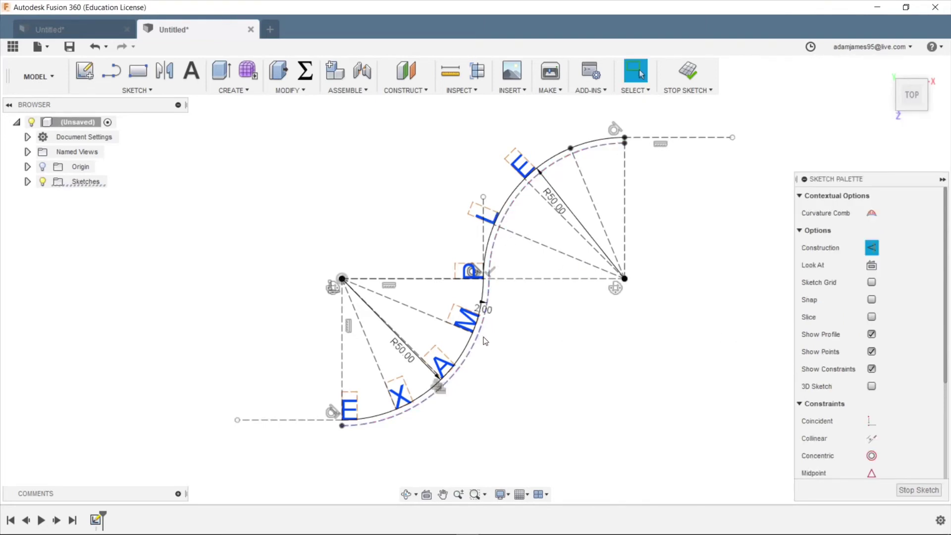
{"action": "left_click", "coordinate": [515, 376]}
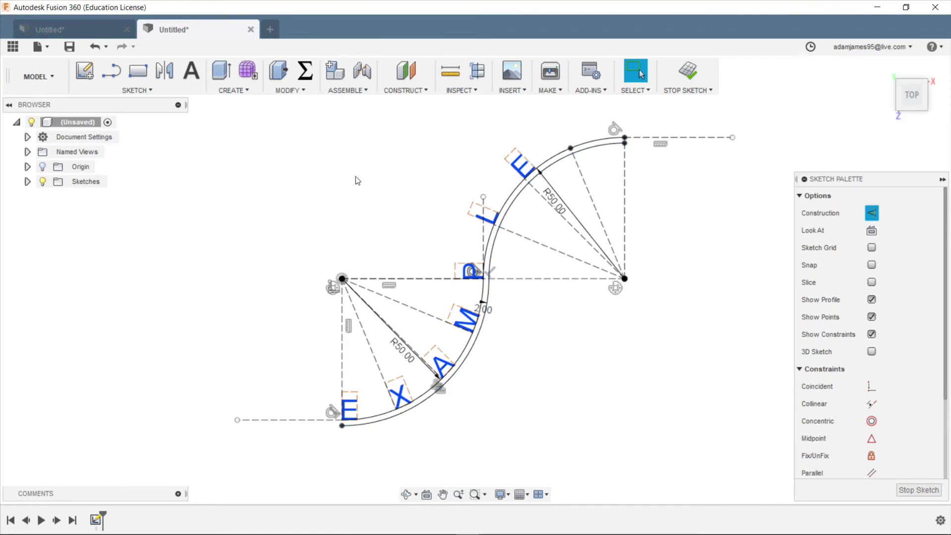
{"action": "left_click", "coordinate": [586, 144]}
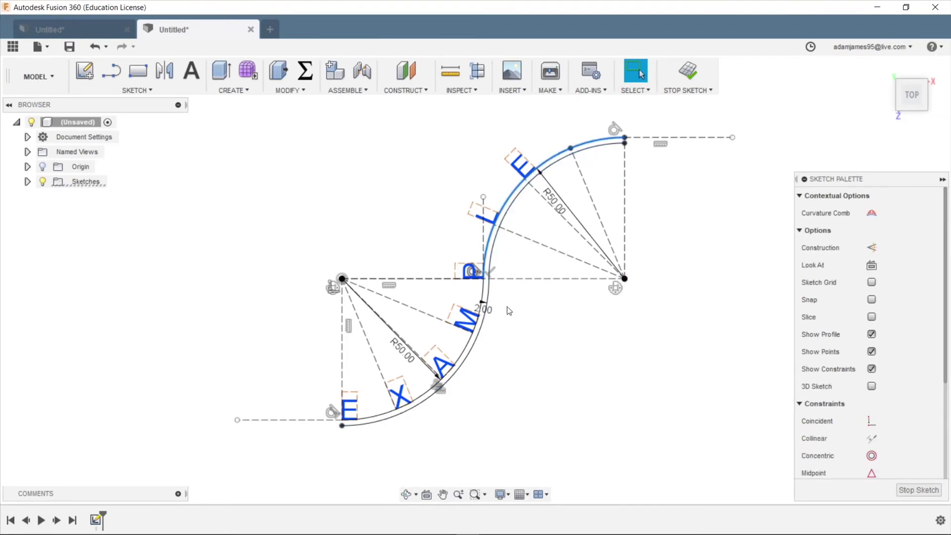
{"action": "left_click", "coordinate": [480, 344], "text": "shift"}
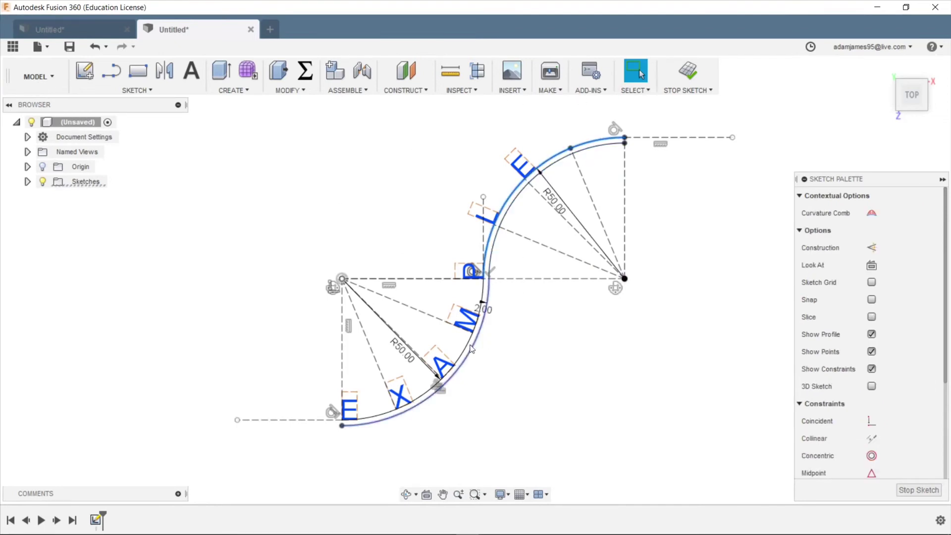
{"action": "left_click", "coordinate": [873, 247]}
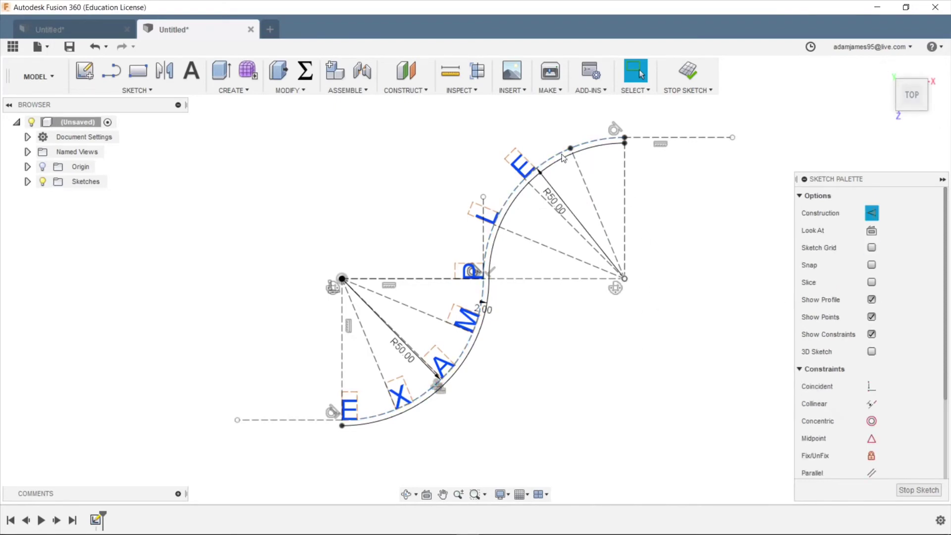
{"action": "left_click", "coordinate": [555, 183]}
{"action": "left_click", "coordinate": [492, 341]}
{"action": "left_click", "coordinate": [484, 299]}
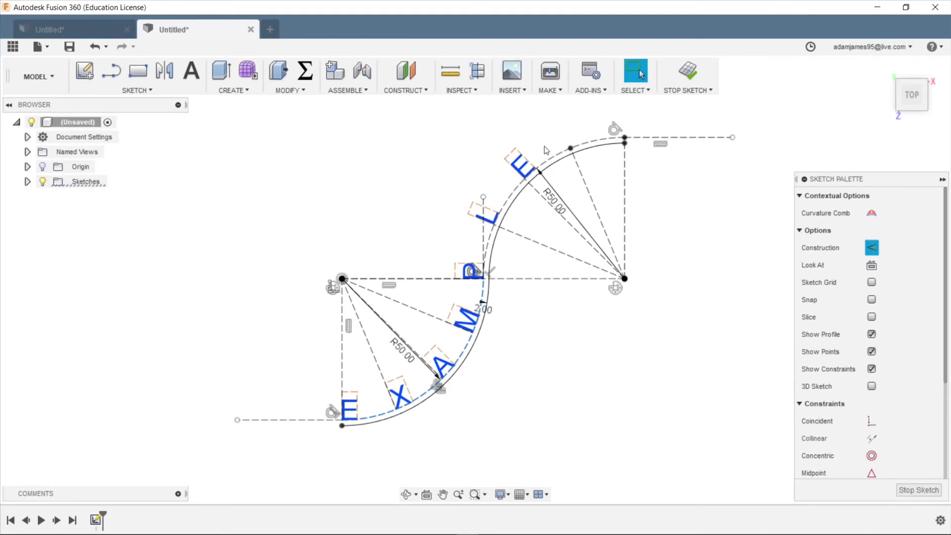
{"action": "left_click", "coordinate": [139, 92]}
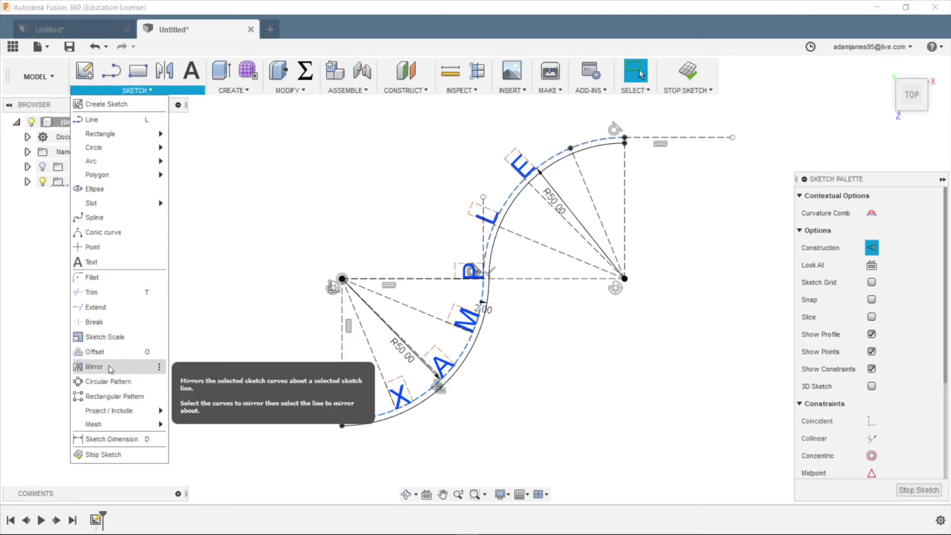
- Offset the selected arc 10 mm outward to create a new curve outside the S-path
{"action": "left_click", "coordinate": [143, 348]}
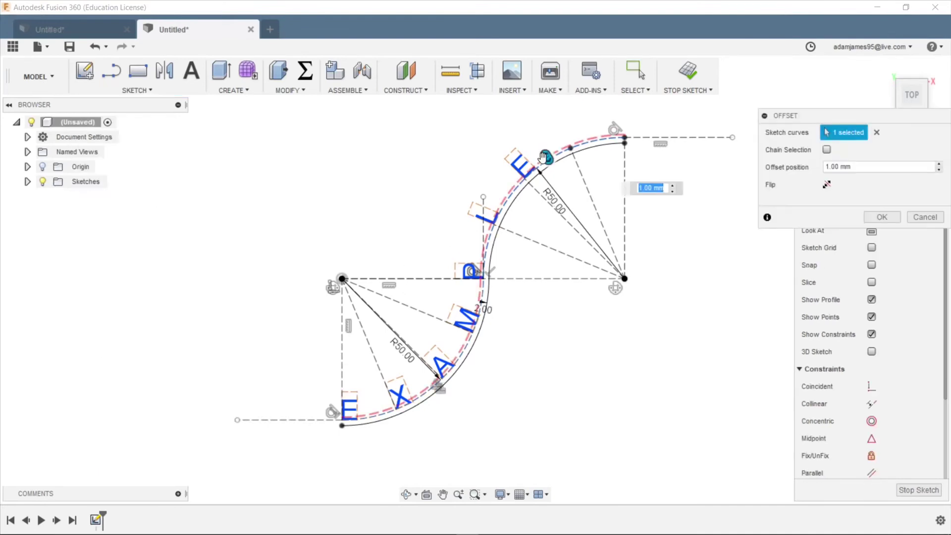
{"action": "left_click_drag", "start_coordinate": [546, 157], "coordinate": [516, 140]}
{"action": "type", "text": "10"}
{"action": "key", "text": "Return"}
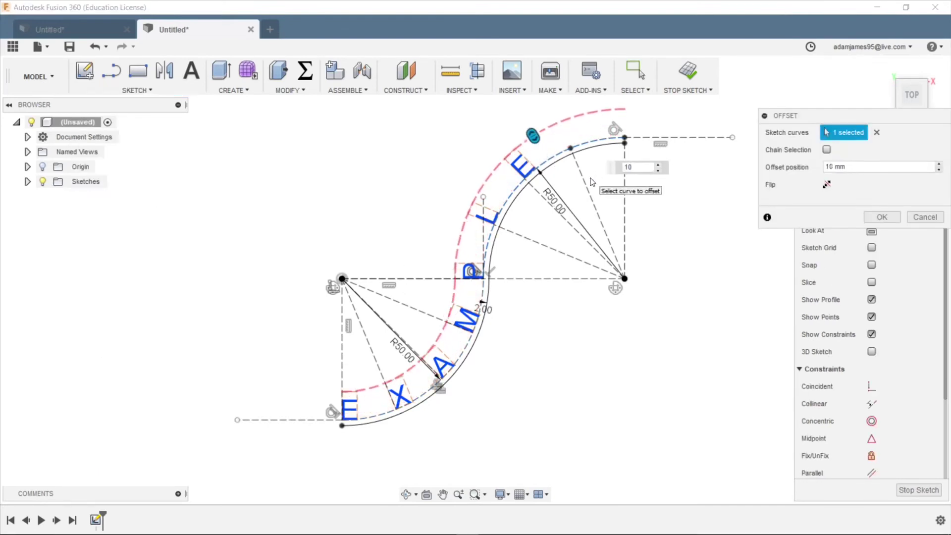
{"action": "left_click", "coordinate": [884, 217]}
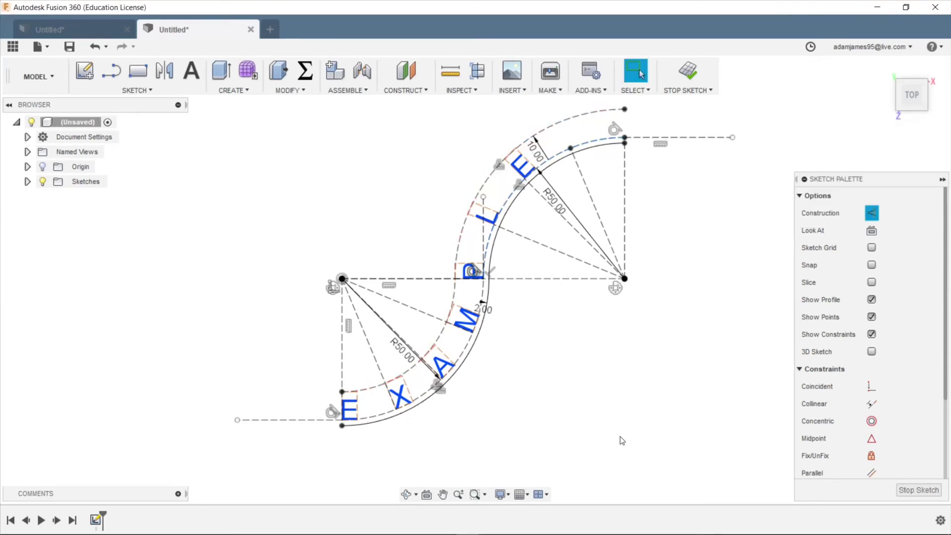
{"action": "scroll", "coordinate": [373, 431], "scroll_direction": "up", "scroll_amount": 3}
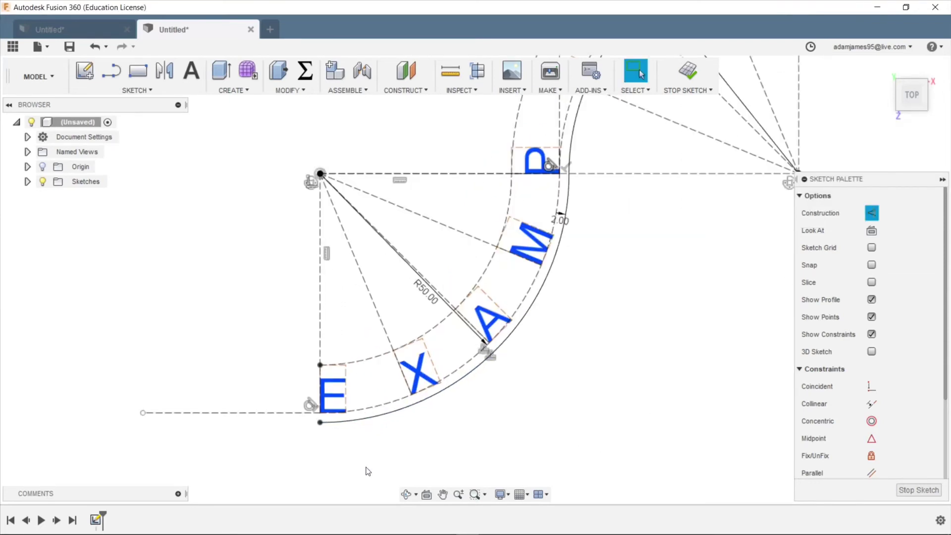
{"action": "scroll", "coordinate": [331, 454], "scroll_direction": "down", "scroll_amount": 3}
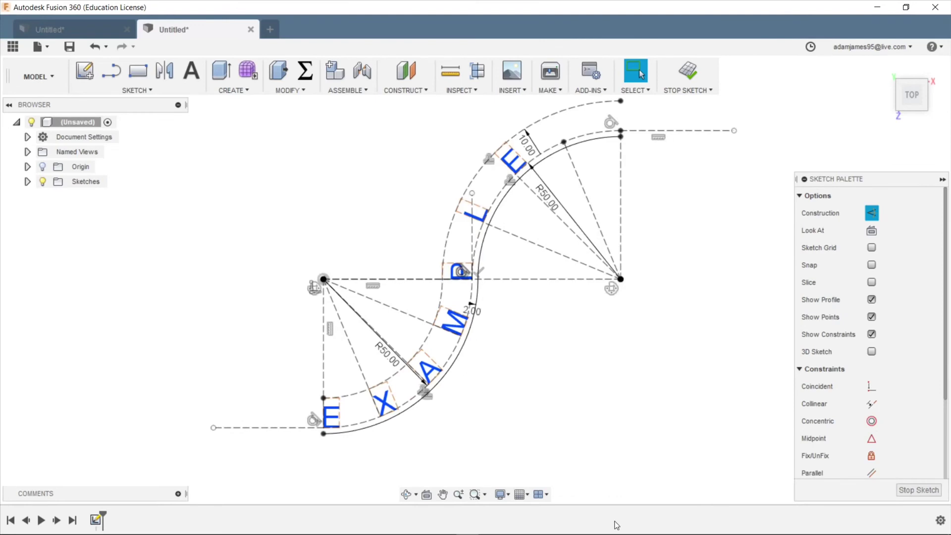
- Sketch lines from the lower curve ends to a corner point left of the E
{"action": "key", "text": "a"}
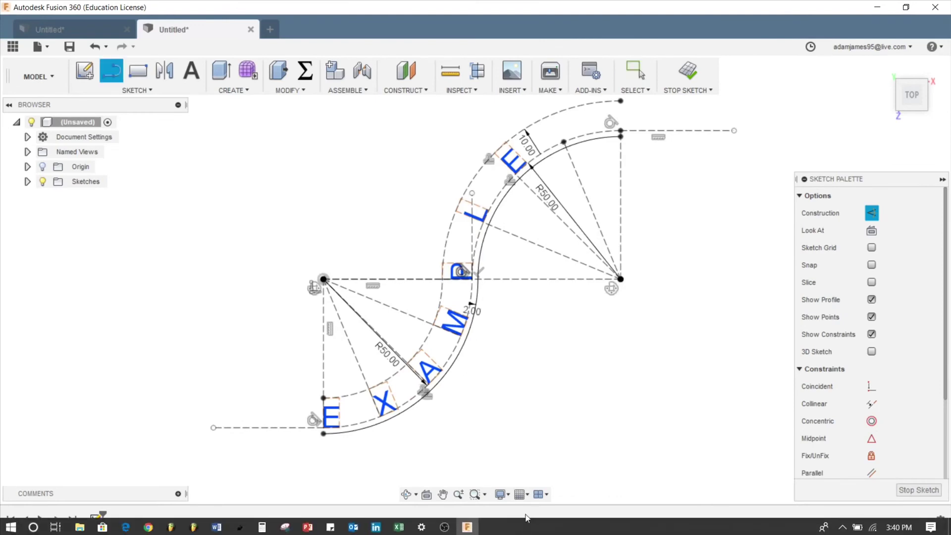
{"action": "left_click", "coordinate": [324, 437]}
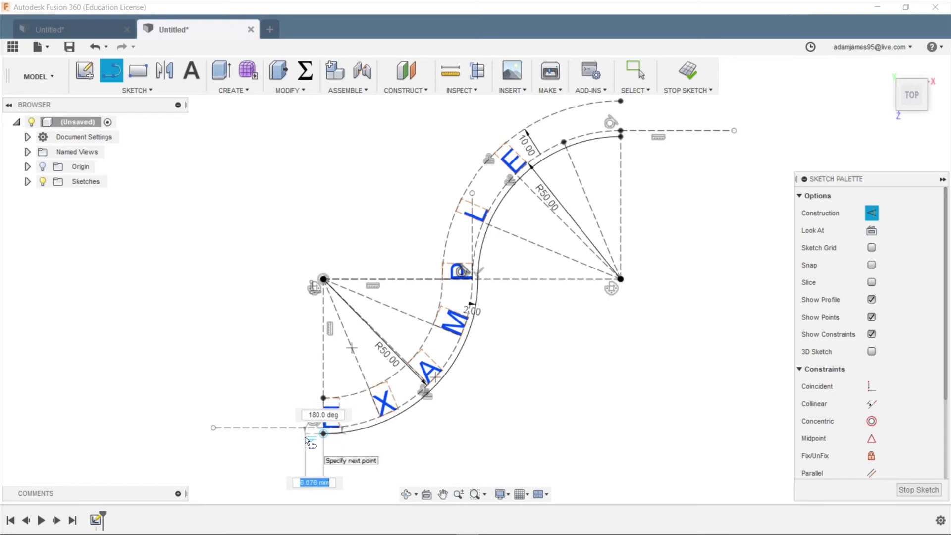
{"action": "key", "text": "Escape"}
{"action": "key", "text": "l"}
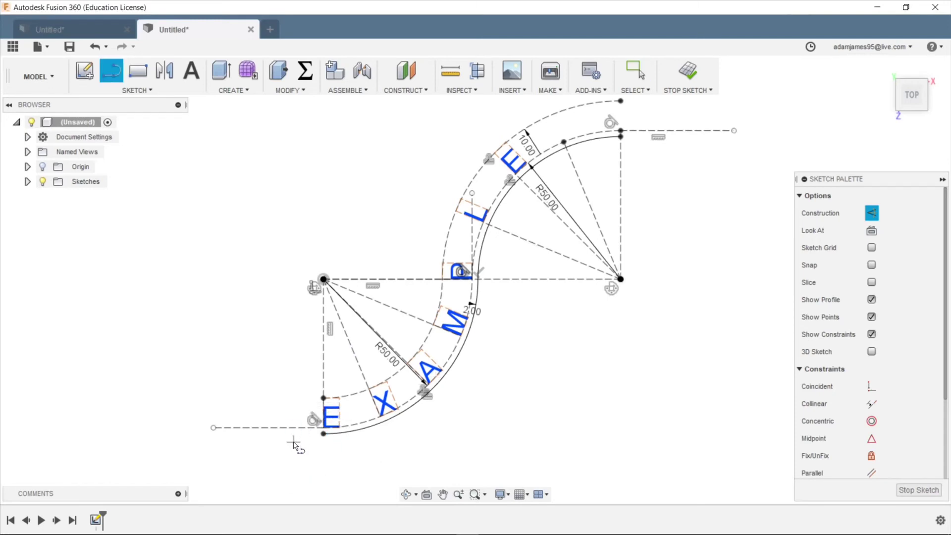
{"action": "key", "text": "x"}
{"action": "left_click", "coordinate": [323, 434]}
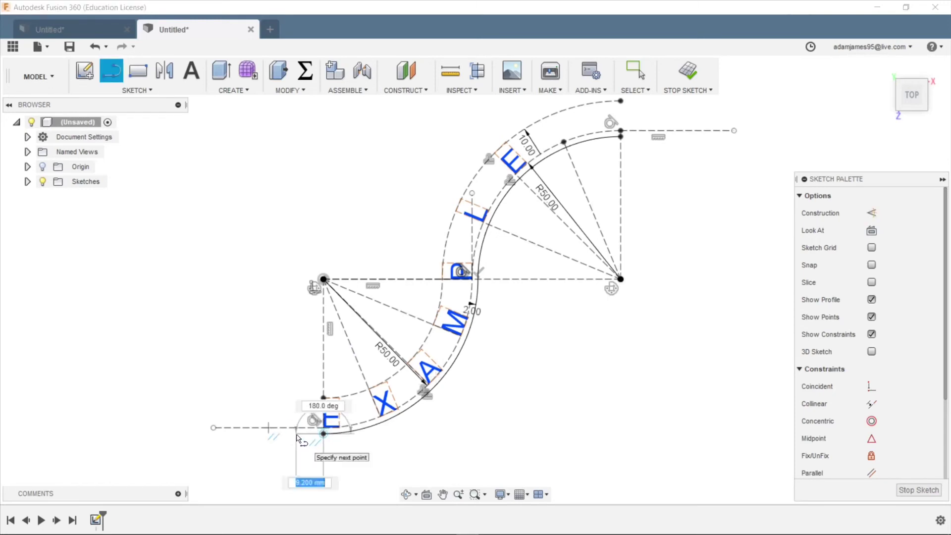
{"action": "left_click", "coordinate": [299, 411]}
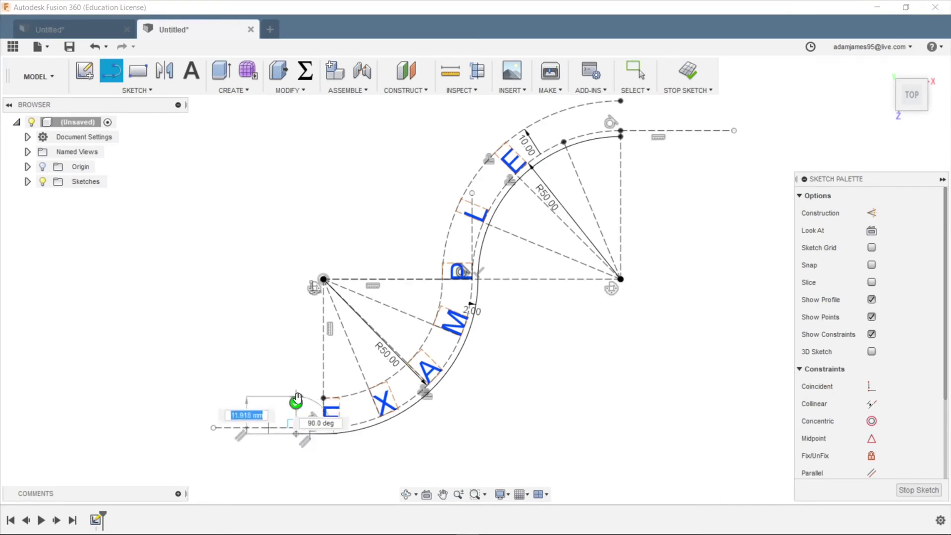
{"action": "key", "text": "Escape"}
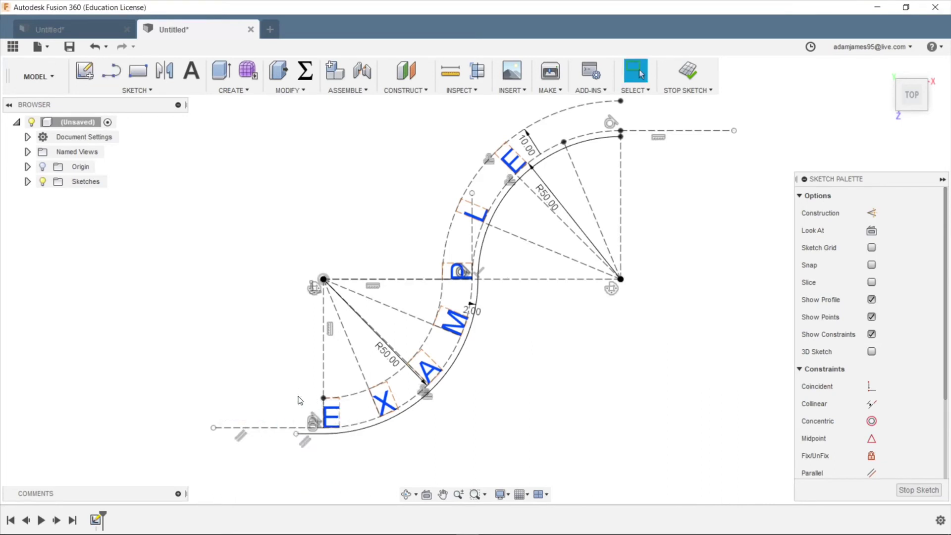
{"action": "key", "text": "l"}
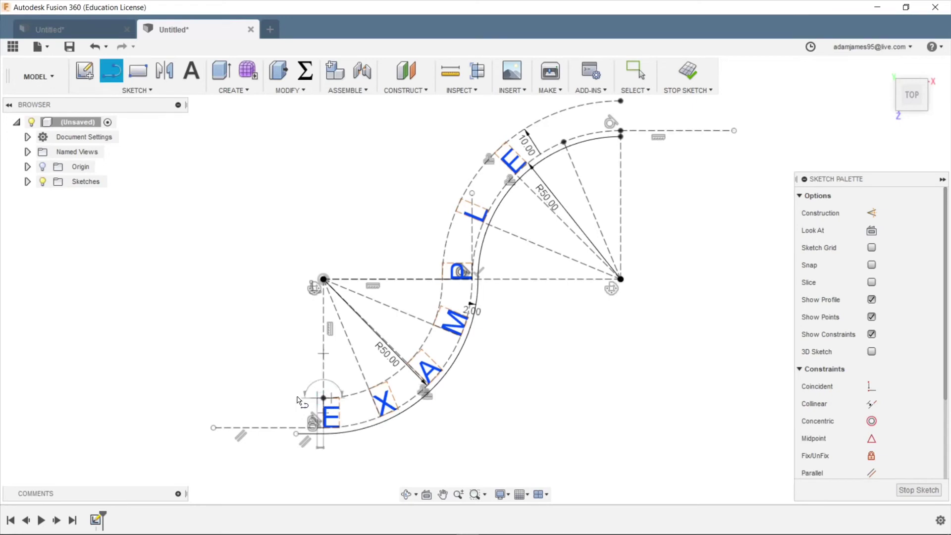
{"action": "left_click", "coordinate": [323, 398]}
{"action": "scroll", "coordinate": [298, 405], "scroll_direction": "up", "scroll_amount": 4}
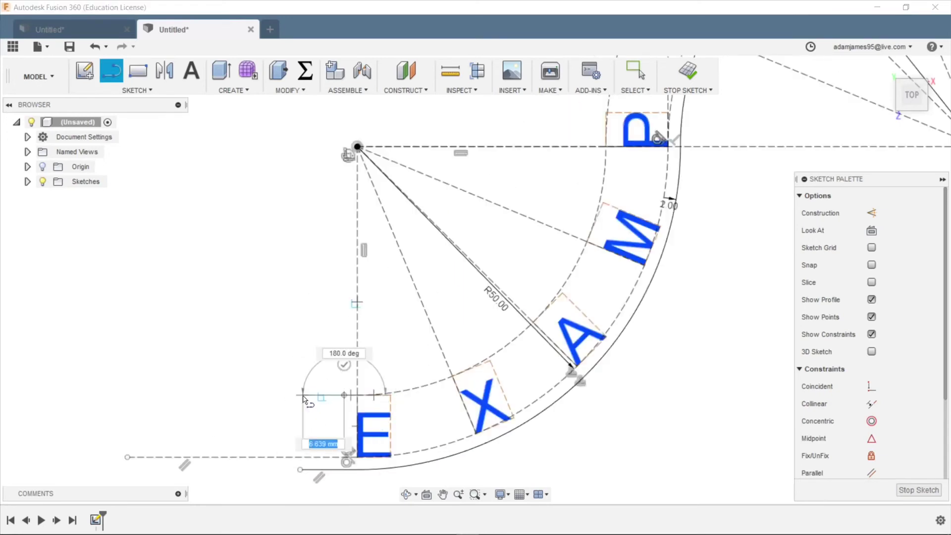
{"action": "left_click", "coordinate": [303, 396]}
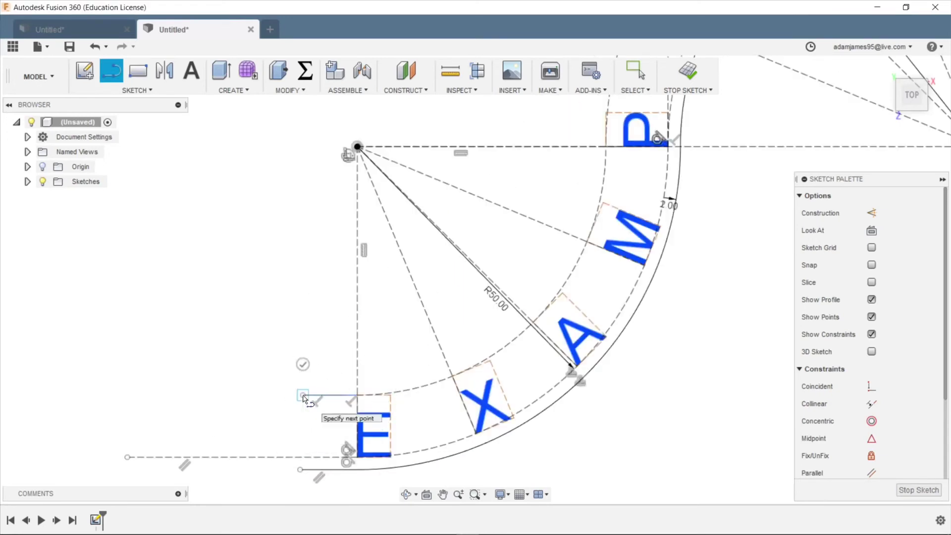
{"action": "double_click", "coordinate": [304, 468]}
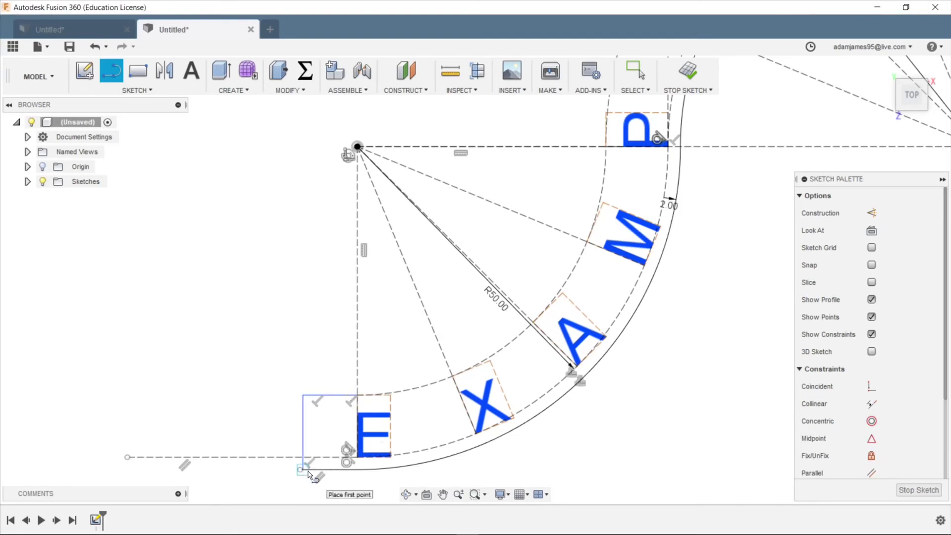
{"action": "key", "text": "Escape"}
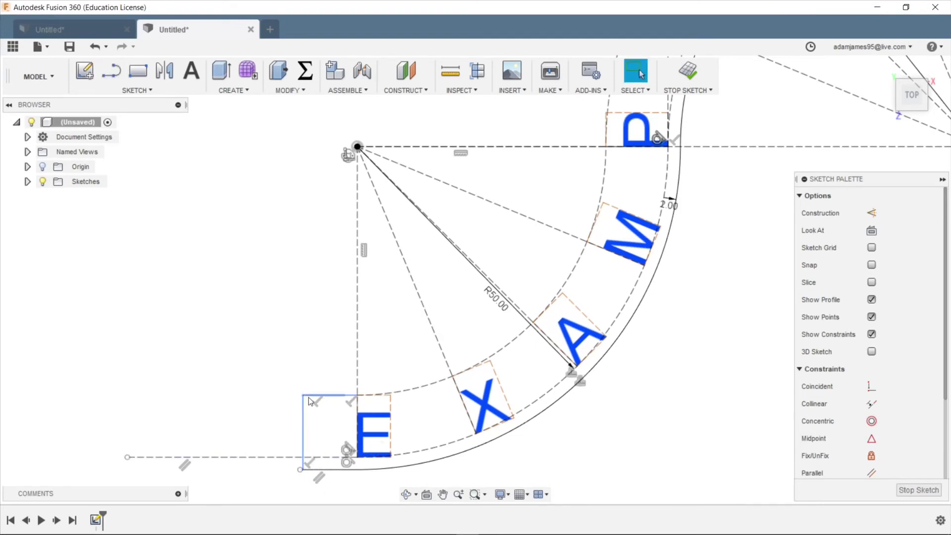
- Dimension the top line of the new box at 8.756 mm
{"action": "key", "text": "d"}
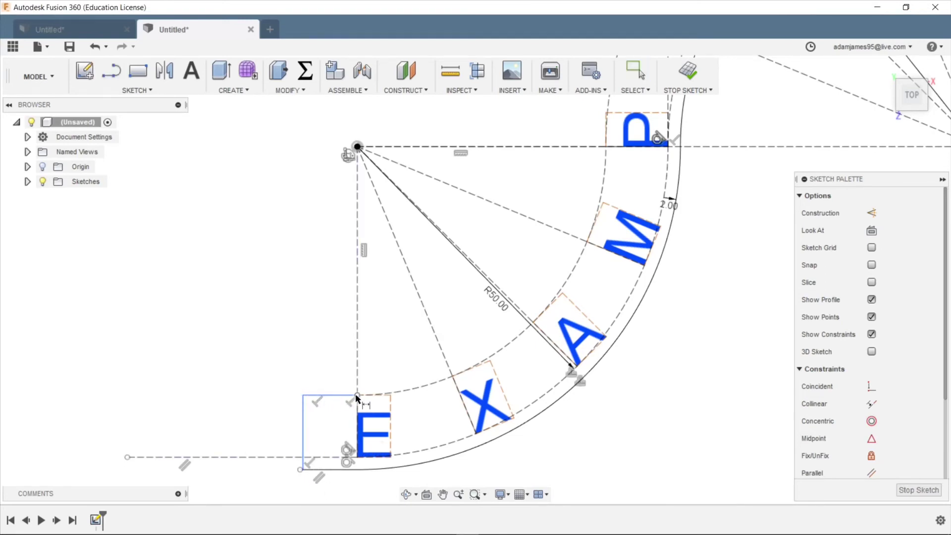
{"action": "left_click", "coordinate": [305, 394]}
{"action": "left_click", "coordinate": [310, 380]}
{"action": "key", "text": "Return"}
{"action": "key", "text": "Escape"}
- Delete the leftover short line near the bottom corner
{"action": "mouse_move", "coordinate": [303, 420]}
{"action": "left_mouse_down"}
{"action": "mouse_move", "coordinate": [278, 422]}
{"action": "mouse_move", "coordinate": [294, 423]}
{"action": "left_mouse_up"}
{"action": "left_click", "coordinate": [333, 414]}
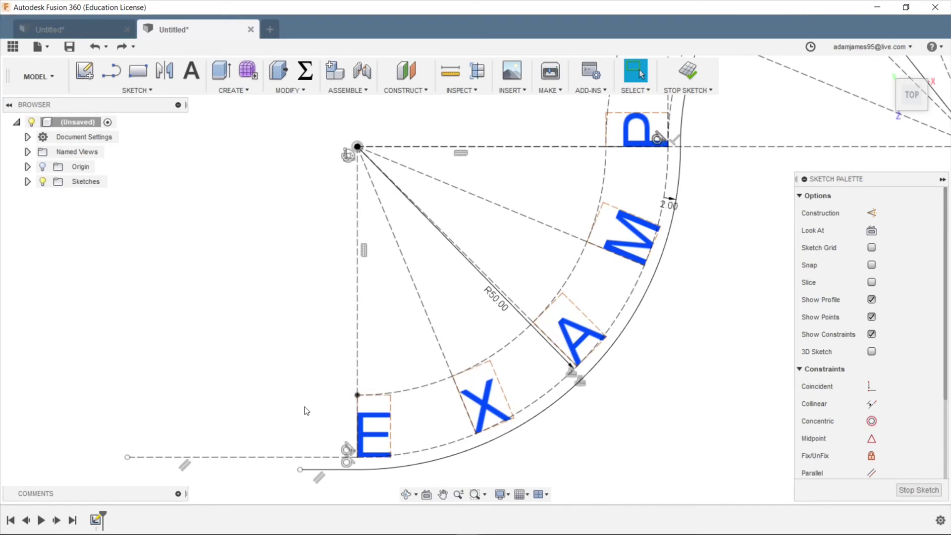
{"action": "left_click", "coordinate": [405, 394]}
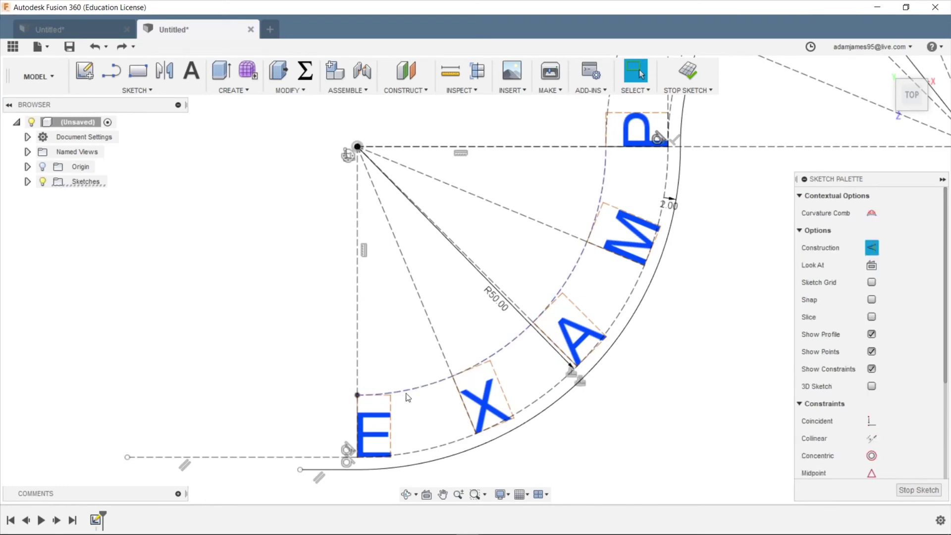
{"action": "left_click", "coordinate": [292, 329]}
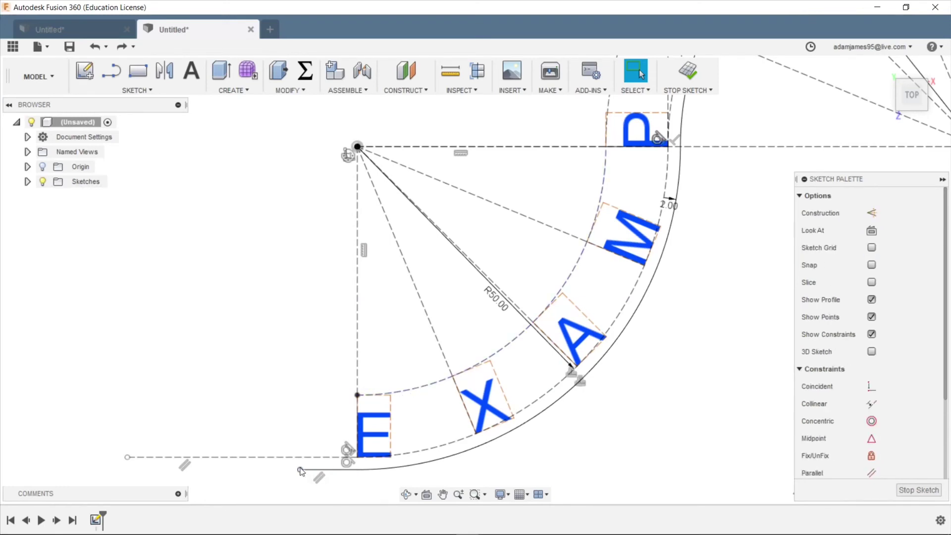
{"action": "left_click", "coordinate": [341, 468]}
{"action": "key", "text": "Delete"}
- Draw a vertical closing edge from the inner curve's lower end to the offset arc's end
{"action": "left_click", "coordinate": [112, 71]}
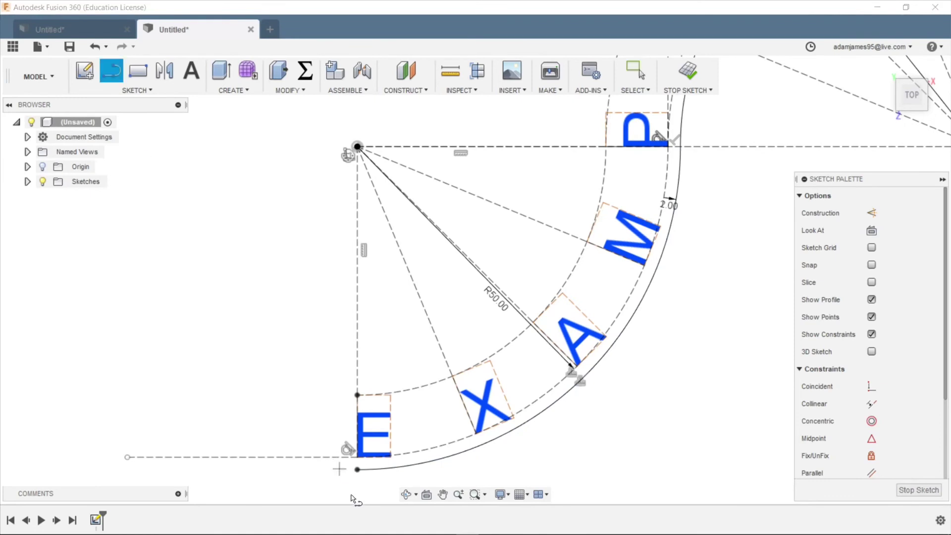
{"action": "left_click", "coordinate": [357, 469]}
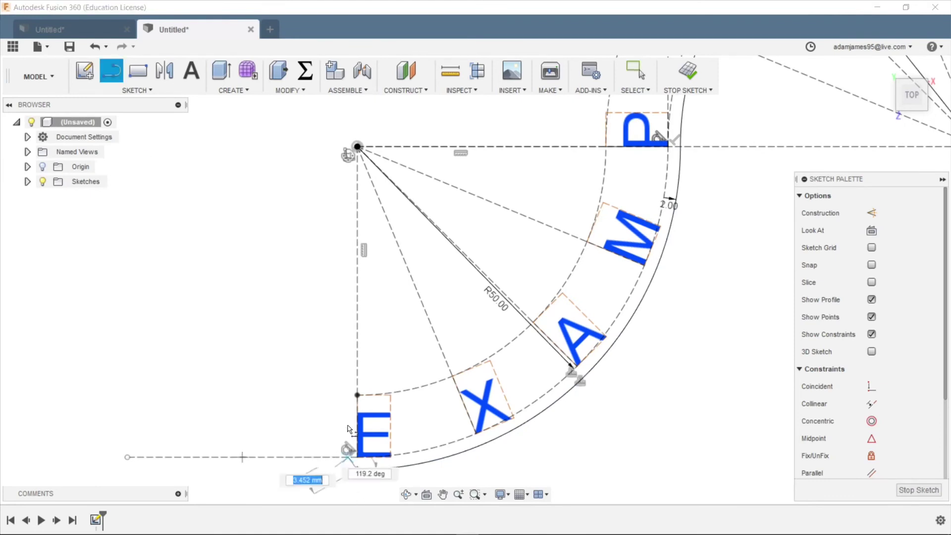
{"action": "left_click", "coordinate": [356, 396]}
{"action": "key", "text": "Escape"}
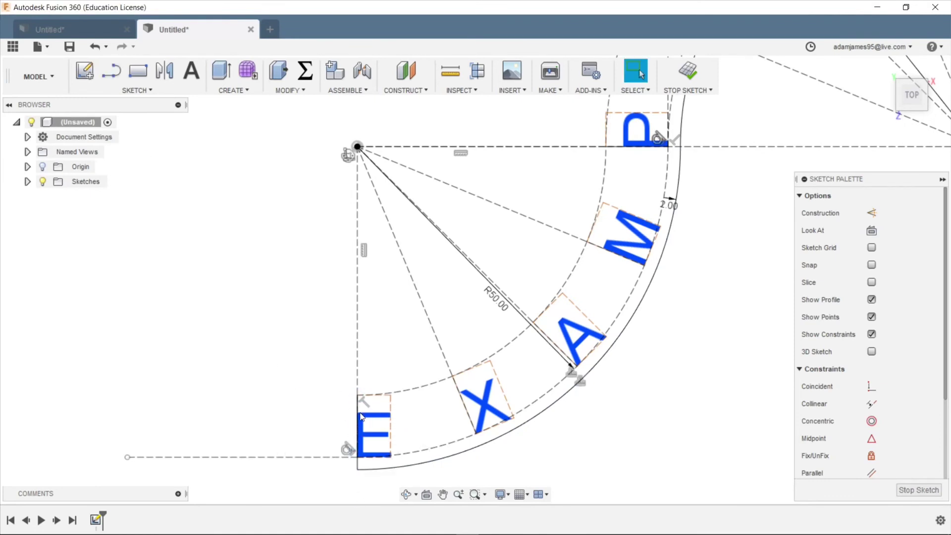
- Turn the outer dashed offset arc back into solid geometry
{"action": "scroll", "coordinate": [279, 435], "scroll_direction": "down", "scroll_amount": 3}
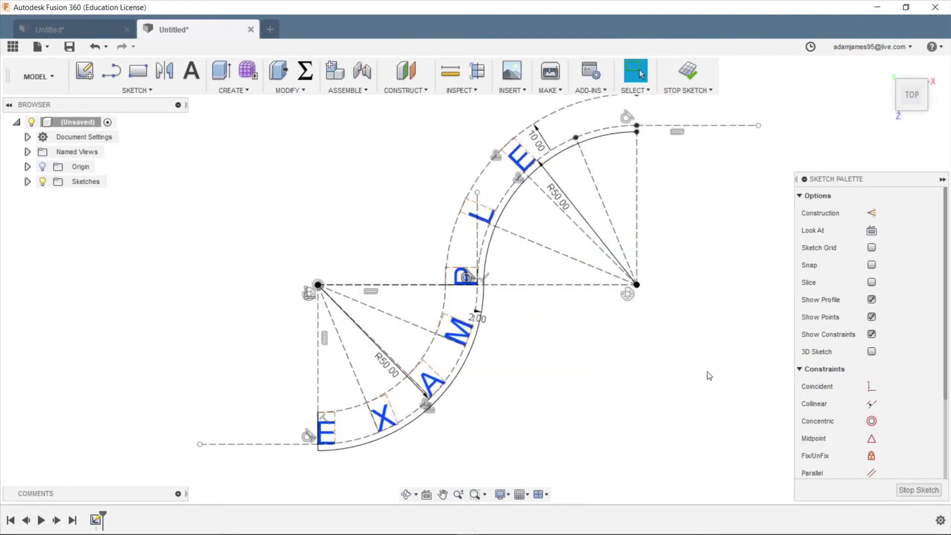
{"action": "scroll", "coordinate": [665, 448], "scroll_direction": "down", "scroll_amount": 2}
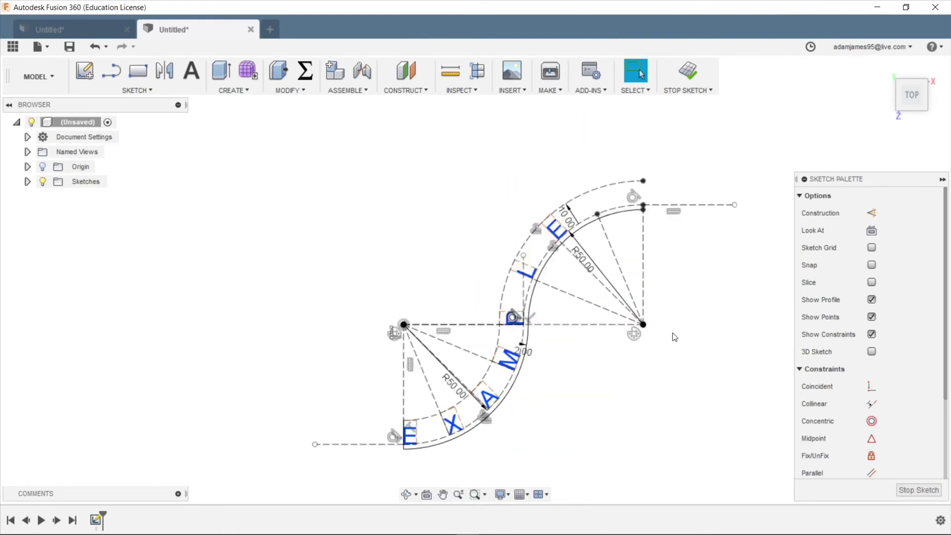
{"action": "left_click", "coordinate": [606, 186]}
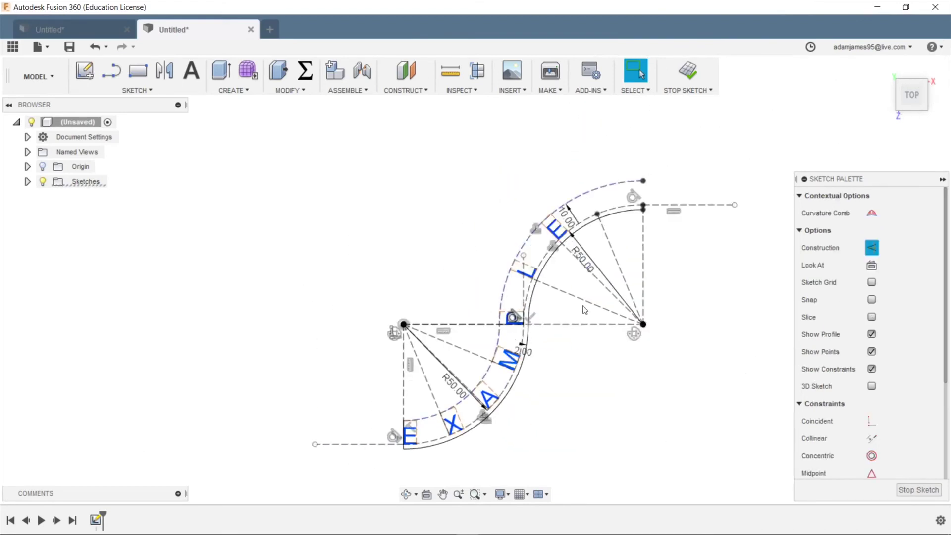
{"action": "left_click", "coordinate": [871, 247]}
{"action": "left_click", "coordinate": [748, 384]}
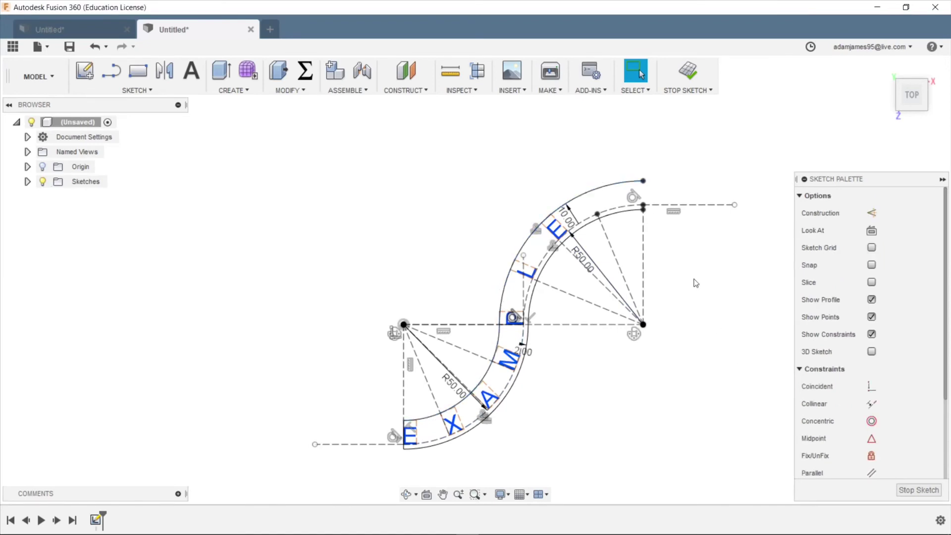
{"action": "scroll", "coordinate": [693, 187], "scroll_direction": "up", "scroll_amount": 3}
- Draw a 12 mm line joining the outer arc's endpoint to the inner arc's endpoint
{"action": "key", "text": "l"}
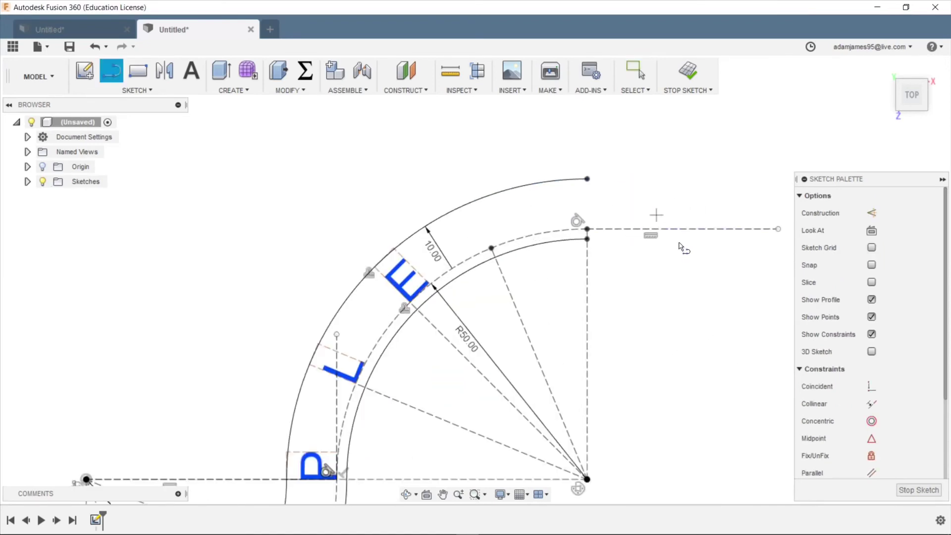
{"action": "left_click", "coordinate": [587, 180]}
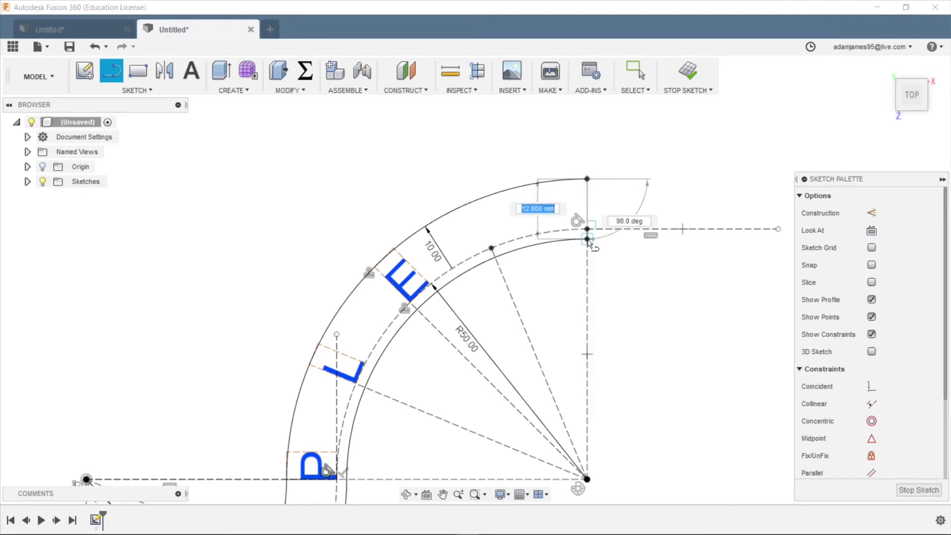
{"action": "left_click", "coordinate": [587, 238]}
{"action": "key", "text": "Escape"}
{"action": "scroll", "coordinate": [595, 239], "scroll_direction": "down", "scroll_amount": 3}
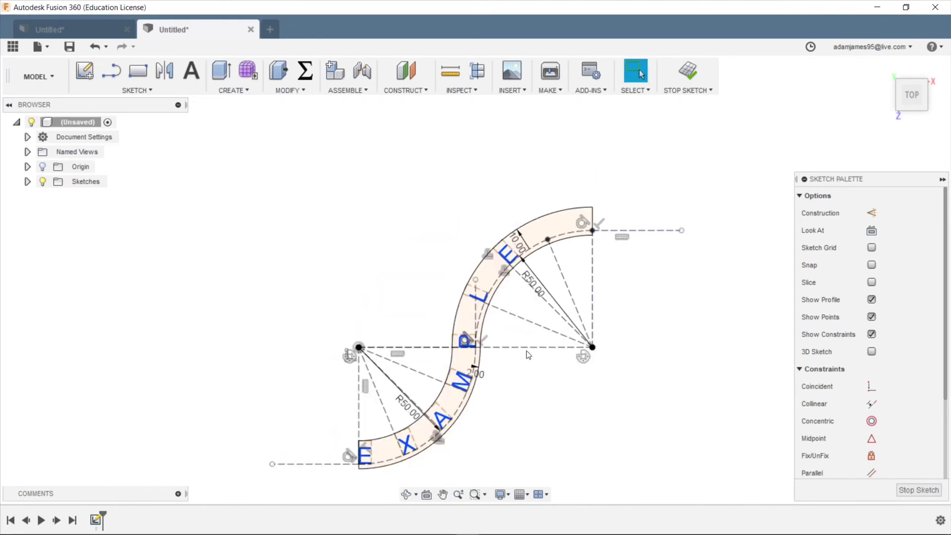
- Stop the sketch and extrude the S-shaped band profile -10 mm as a new body
{"action": "left_click", "coordinate": [914, 491]}
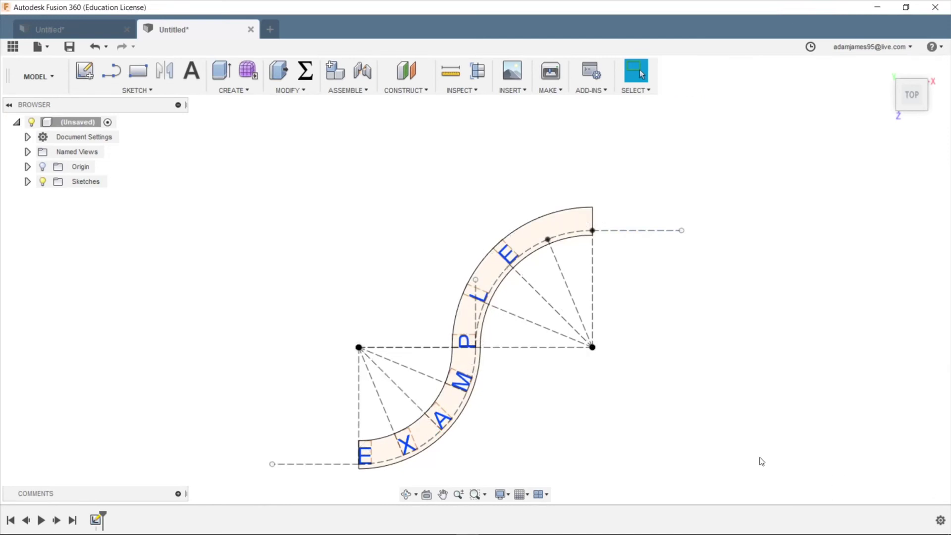
{"action": "middle_click_drag", "start_coordinate": [609, 418], "coordinate": [596, 380], "text": "shift"}
{"action": "left_click", "coordinate": [487, 300]}
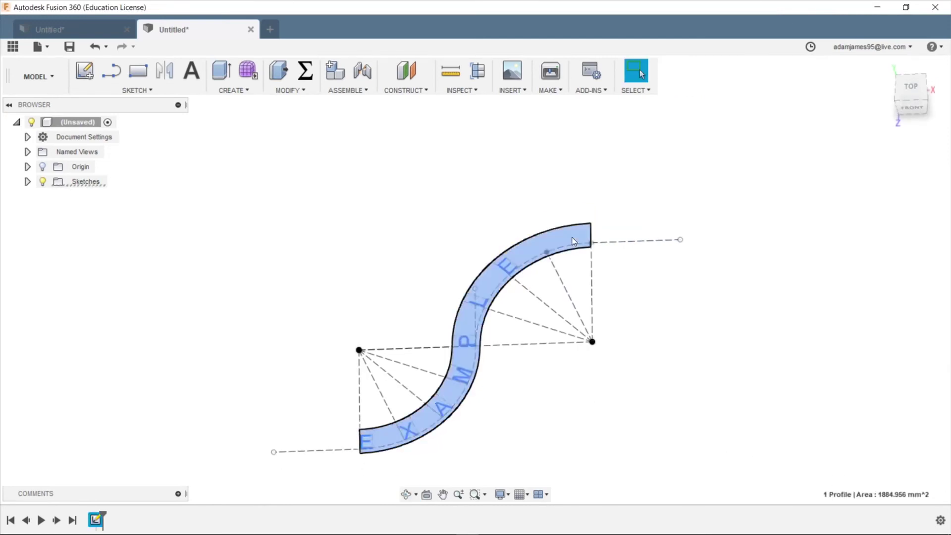
{"action": "left_click", "coordinate": [221, 71]}
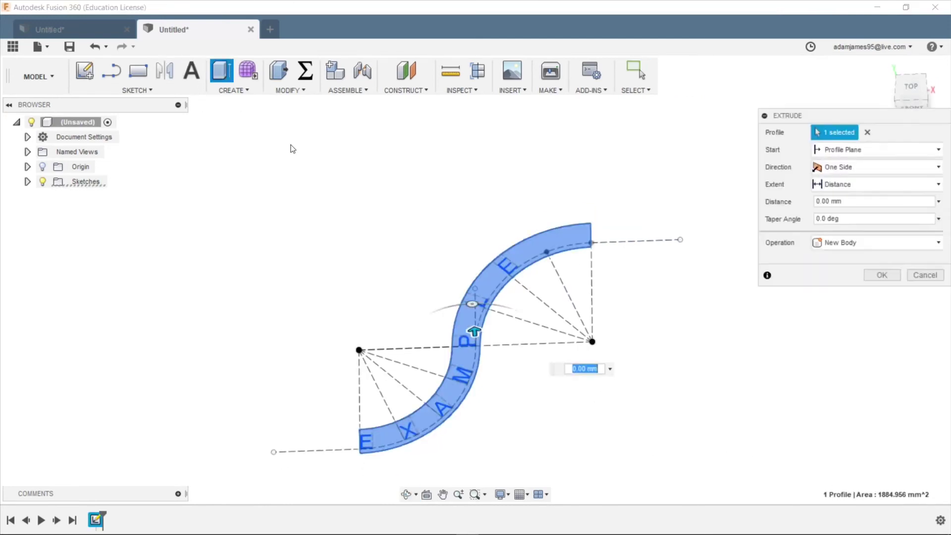
{"action": "type", "text": "-10"}
{"action": "key", "text": "Return"}
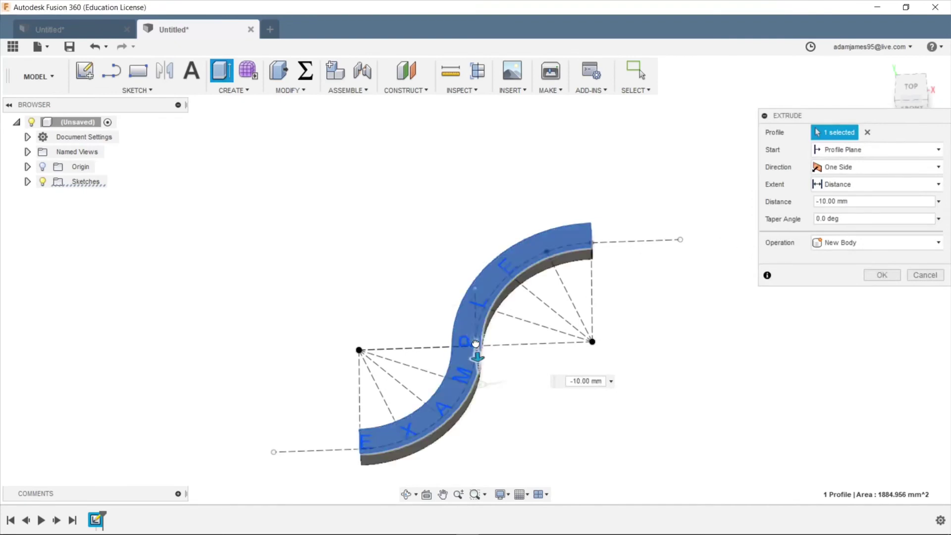
{"action": "left_click", "coordinate": [884, 274]}
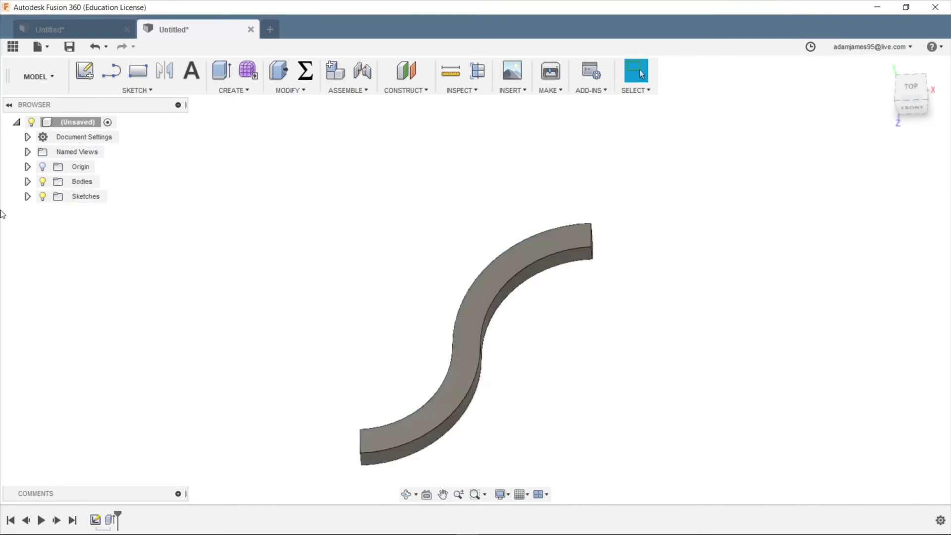
- Show Sketch1 again and select the letter profiles, including X and A
{"action": "left_click", "coordinate": [27, 196]}
{"action": "left_click", "coordinate": [54, 211]}
{"action": "scroll", "coordinate": [354, 450], "scroll_direction": "up", "scroll_amount": 8}
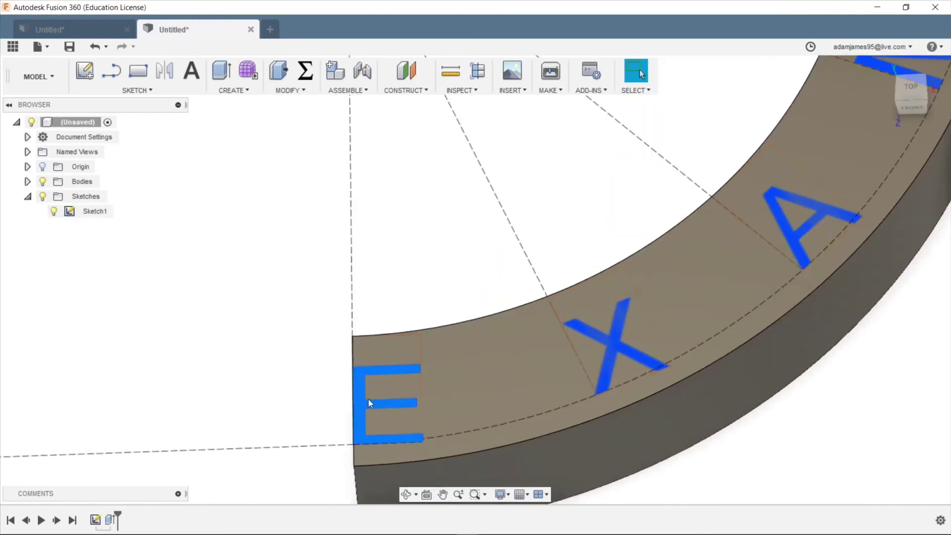
{"action": "left_click", "coordinate": [615, 340]}
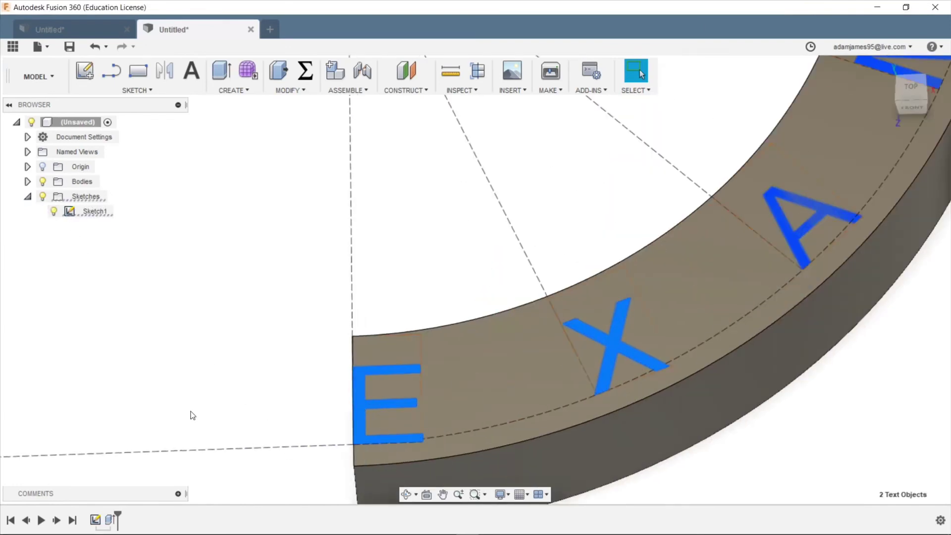
{"action": "scroll", "coordinate": [191, 415], "scroll_direction": "down", "scroll_amount": 3}
{"action": "left_click", "coordinate": [495, 317], "text": "shift"}
{"action": "scroll", "coordinate": [438, 340], "scroll_direction": "down", "scroll_amount": 3}
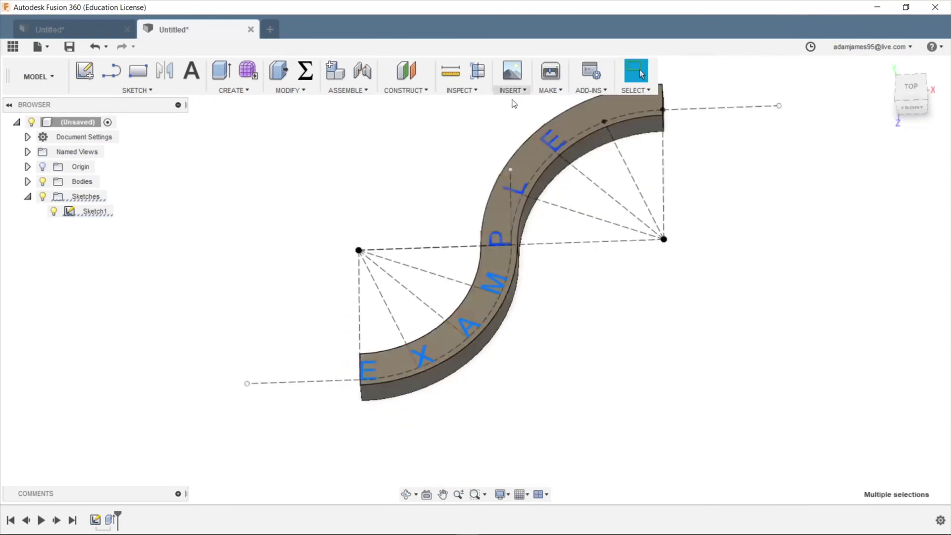
{"action": "scroll", "coordinate": [511, 394], "scroll_direction": "up", "scroll_amount": 3}
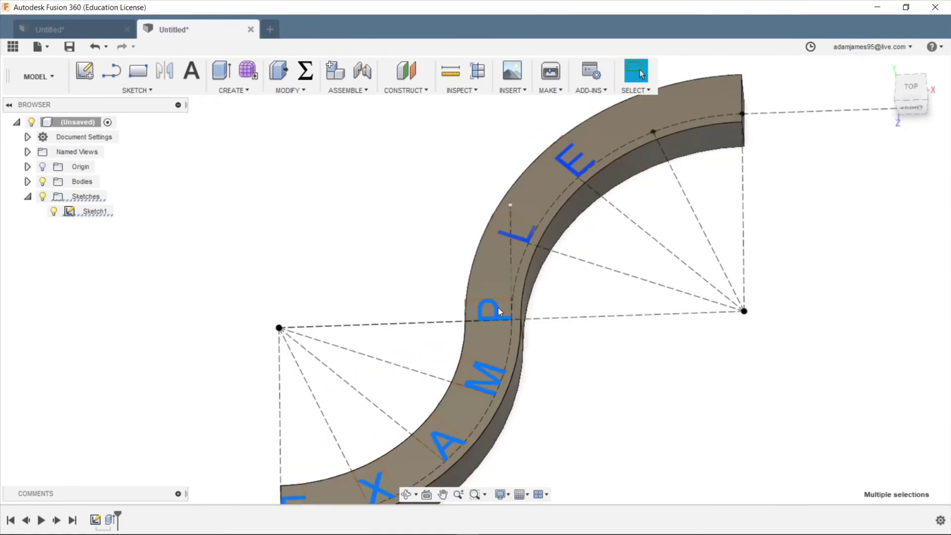
{"action": "scroll", "coordinate": [497, 309], "scroll_direction": "up", "scroll_amount": 3}
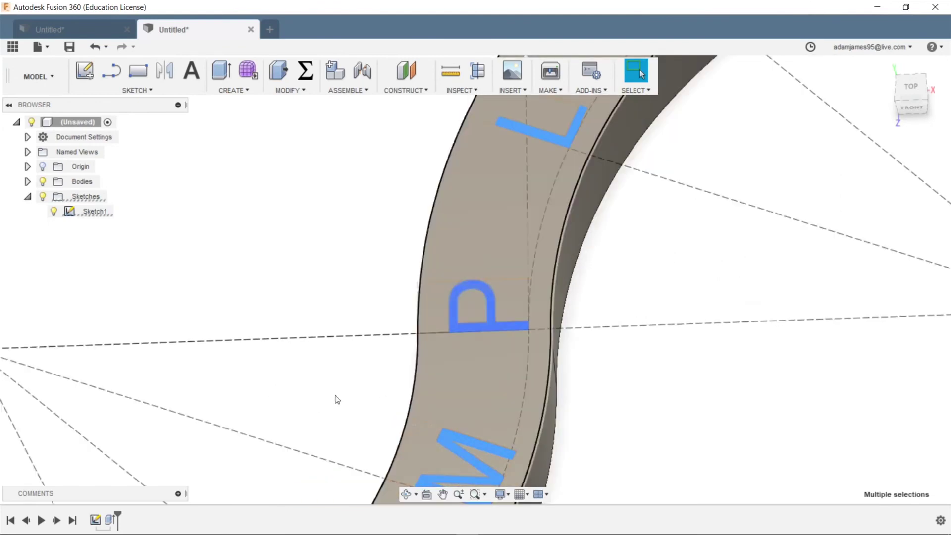
{"action": "scroll", "coordinate": [409, 240], "scroll_direction": "down", "scroll_amount": 5}
{"action": "scroll", "coordinate": [479, 197], "scroll_direction": "up", "scroll_amount": 3}
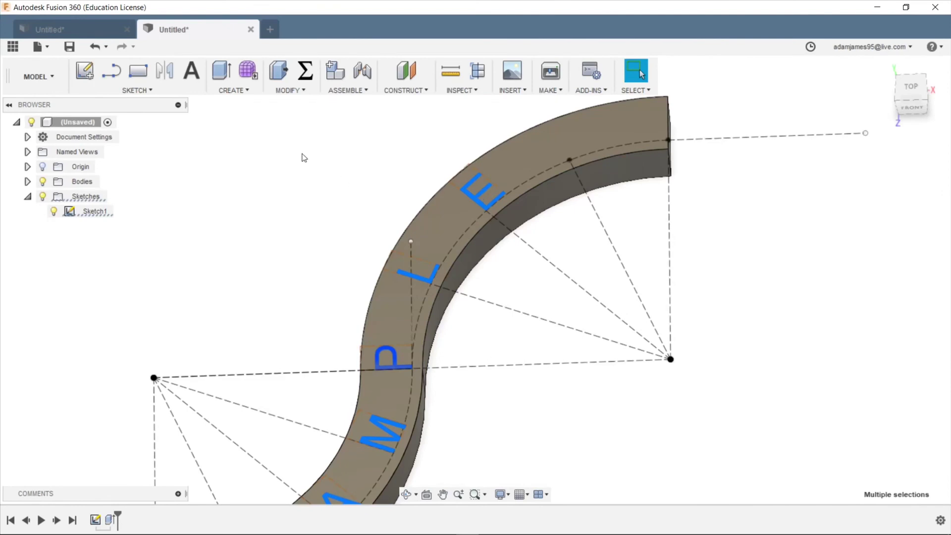
- Extrude the selected letters 1 mm, then toggle Sketch1's visibility to check them
{"action": "left_click", "coordinate": [220, 74]}
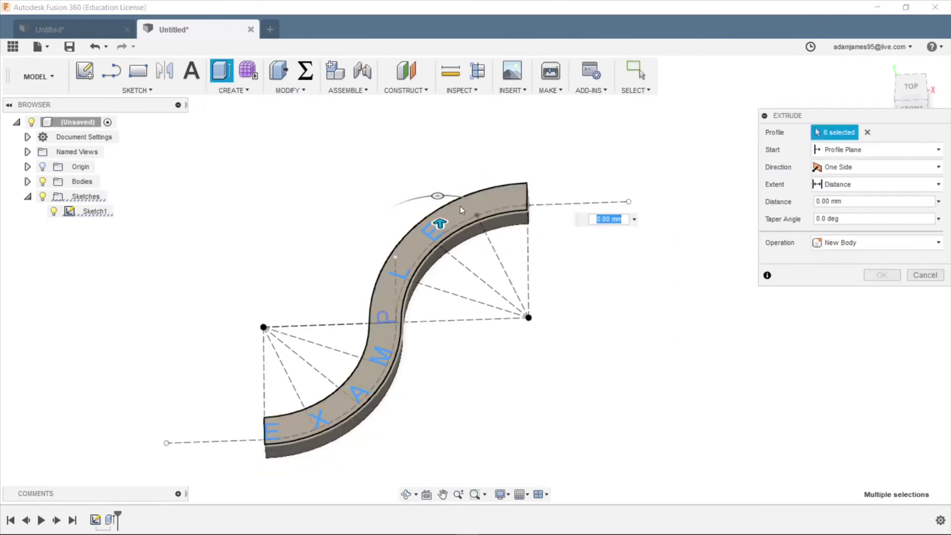
{"action": "left_click", "coordinate": [837, 201]}
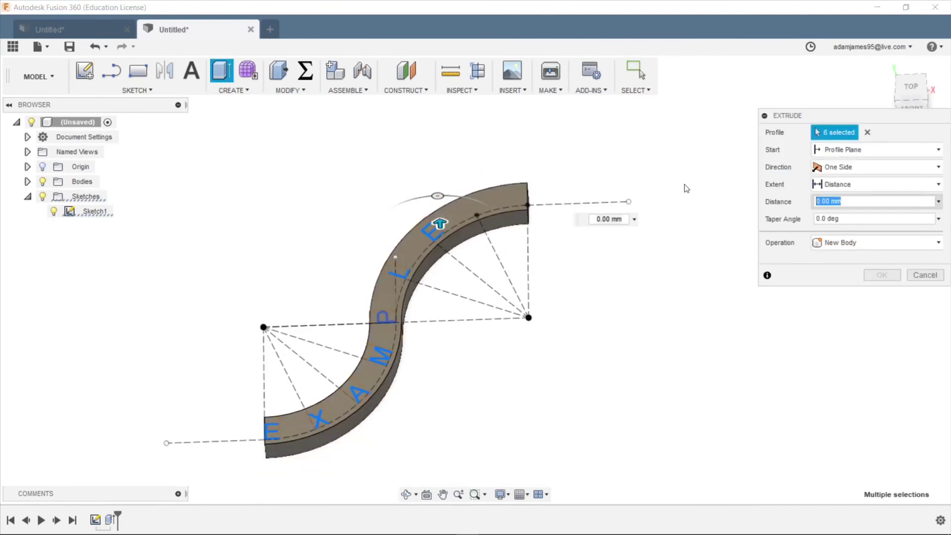
{"action": "key", "text": "Escape"}
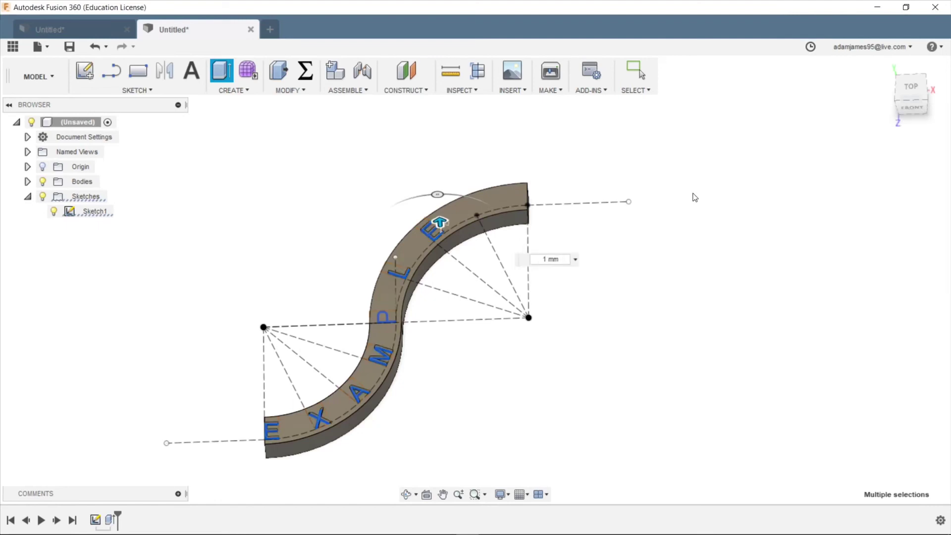
{"action": "left_click", "coordinate": [53, 211]}
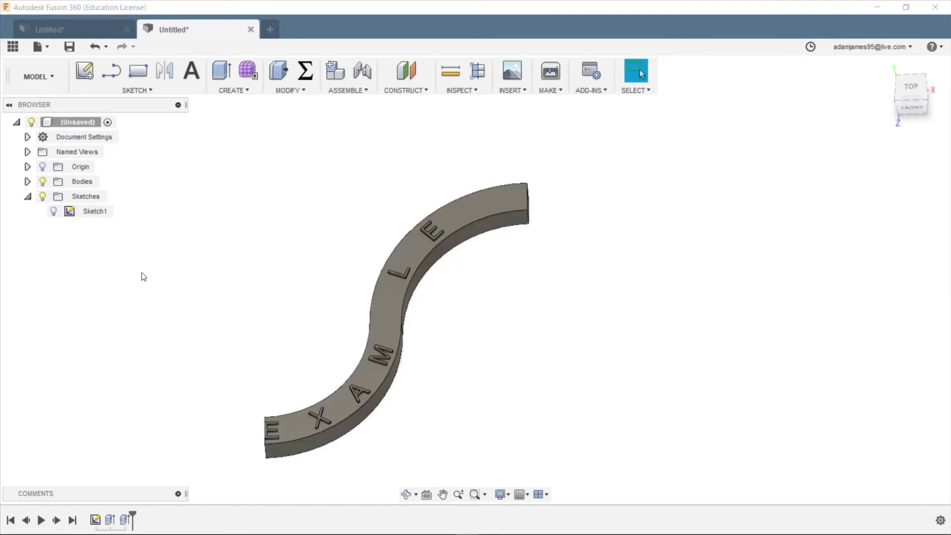
{"action": "left_click", "coordinate": [54, 212]}
- Edit Extrude2 to include the P profile, then hide Sketch1
{"action": "left_click", "coordinate": [125, 520]}
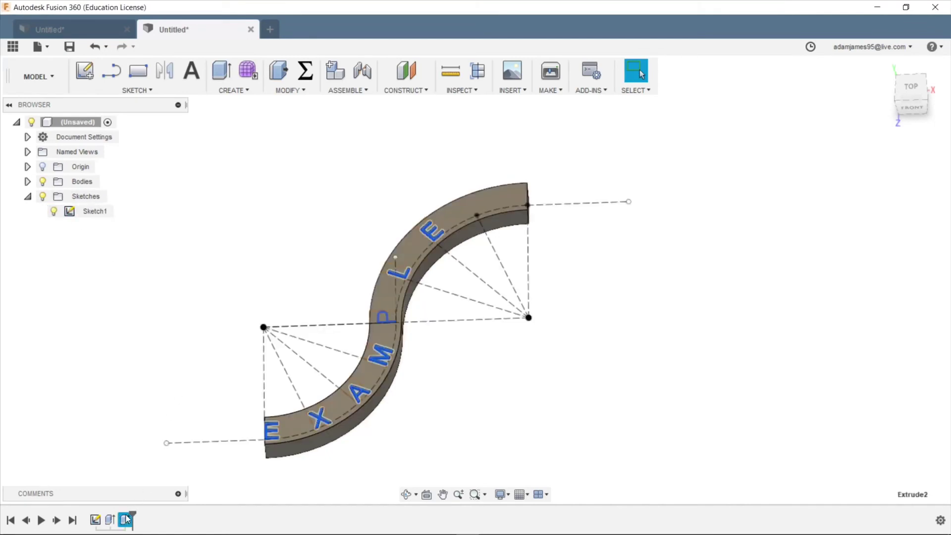
{"action": "right_click", "coordinate": [128, 520]}
{"action": "left_click", "coordinate": [163, 414]}
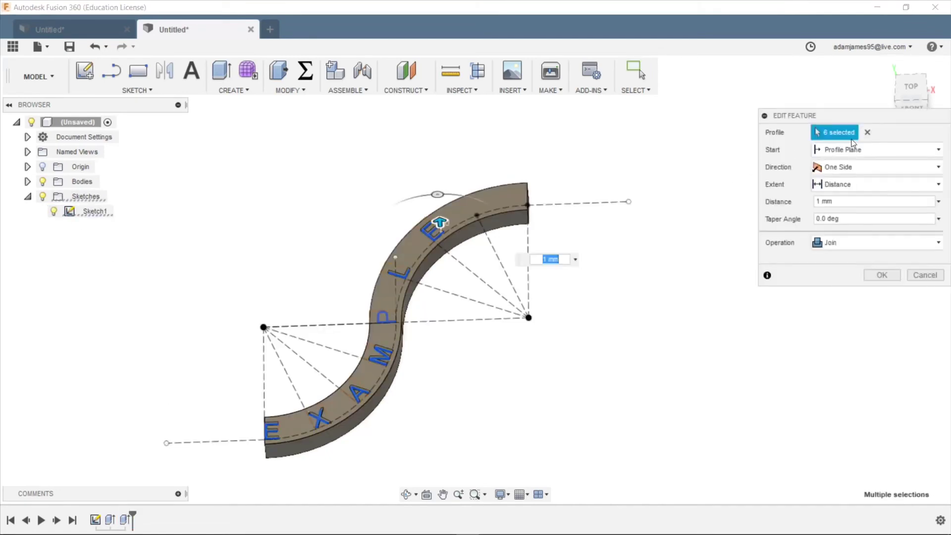
{"action": "scroll", "coordinate": [393, 325], "scroll_direction": "up", "scroll_amount": 5}
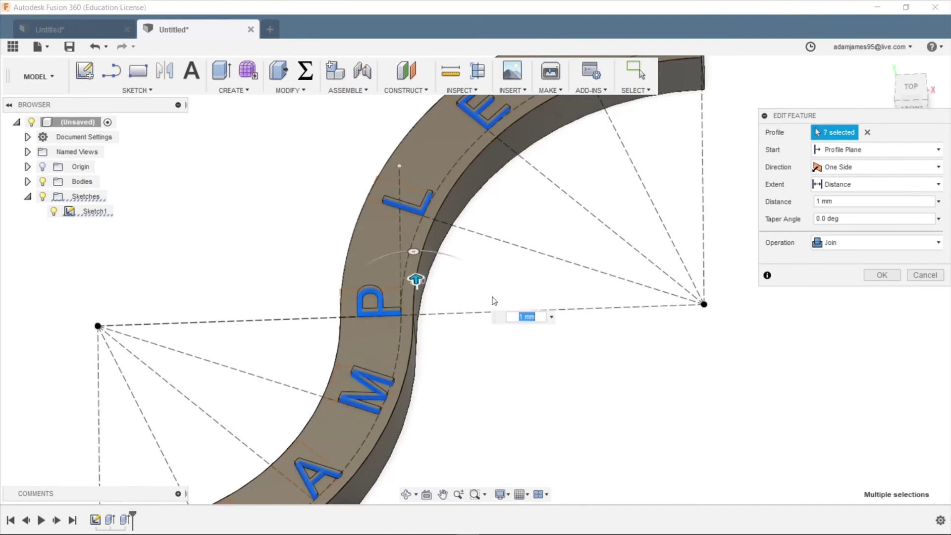
{"action": "left_click", "coordinate": [886, 279]}
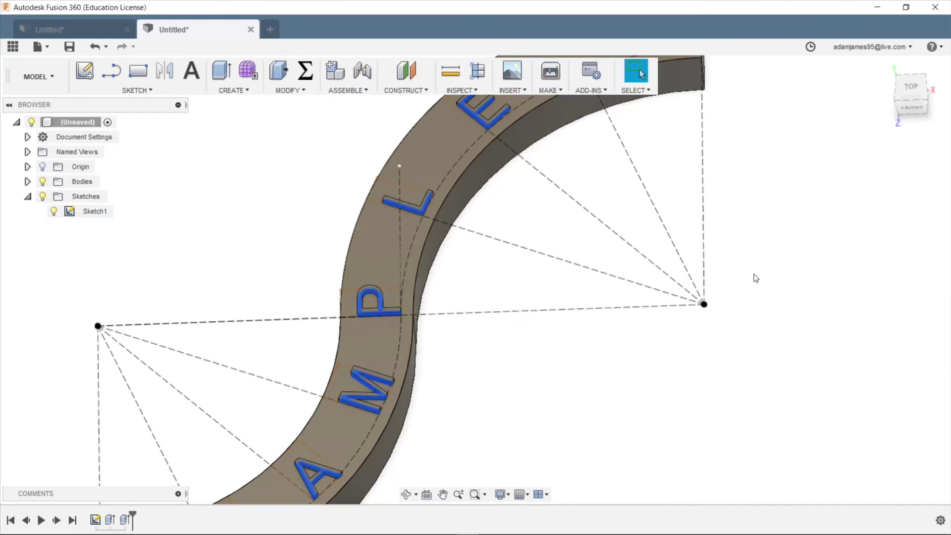
{"action": "left_click", "coordinate": [53, 211]}
{"action": "scroll", "coordinate": [253, 188], "scroll_direction": "down", "scroll_amount": 3}
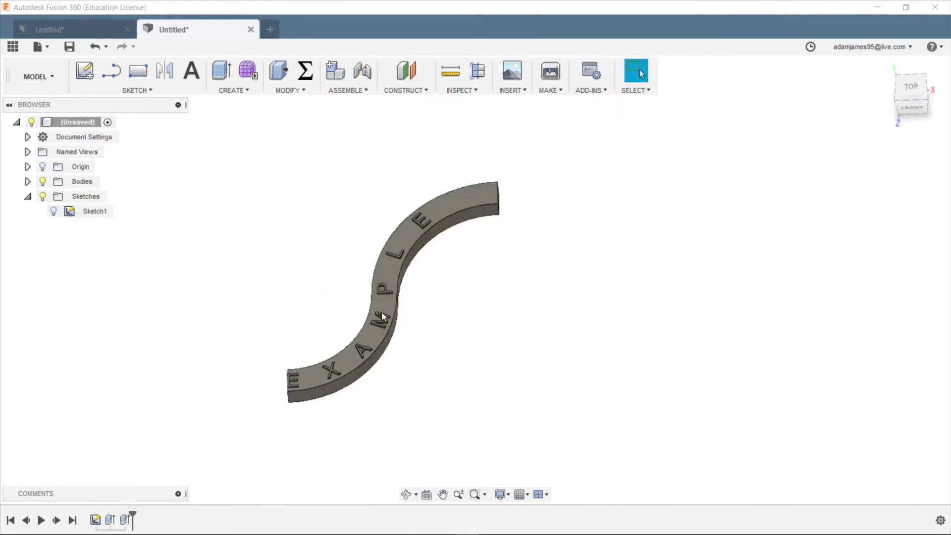
{"action": "middle_click_drag", "start_coordinate": [473, 248], "coordinate": [483, 284], "text": "shift"}
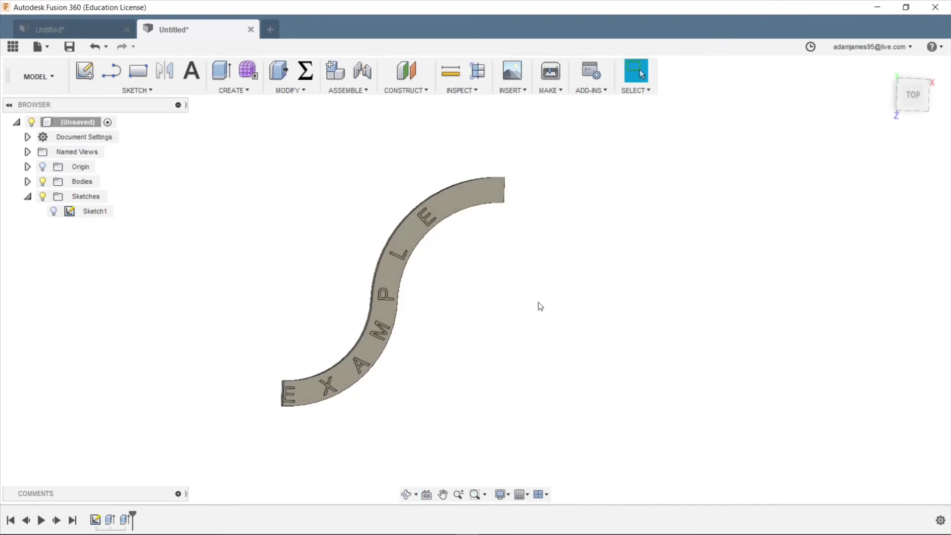
{"action": "scroll", "coordinate": [536, 307], "scroll_direction": "down", "scroll_amount": 3}
{"action": "scroll", "coordinate": [403, 310], "scroll_direction": "up", "scroll_amount": 5}
{"action": "middle_click_drag", "start_coordinate": [446, 350], "coordinate": [432, 332], "text": "shift"}
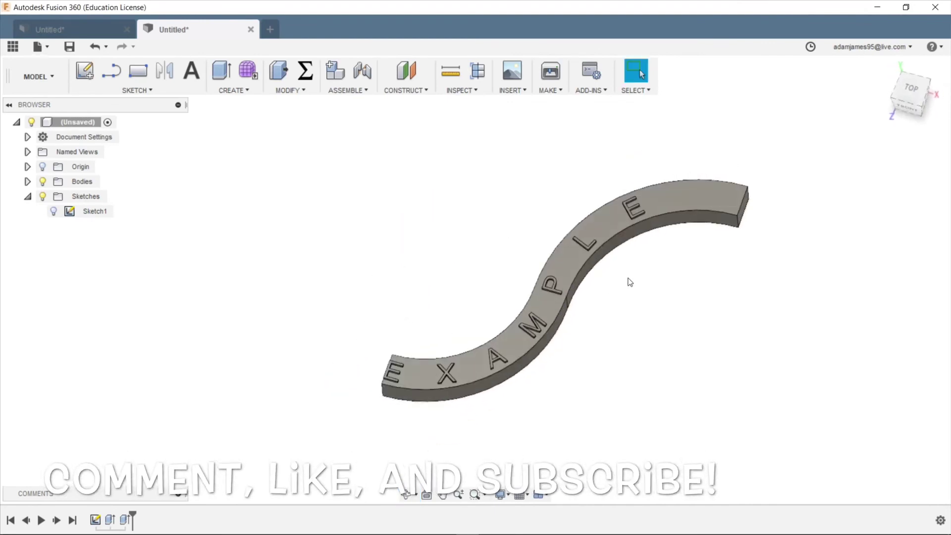
{"action": "scroll", "coordinate": [622, 271], "scroll_direction": "up", "scroll_amount": 3}
{"action": "scroll", "coordinate": [471, 175], "scroll_direction": "up", "scroll_amount": 2}
{"action": "scroll", "coordinate": [465, 176], "scroll_direction": "down", "scroll_amount": 3}
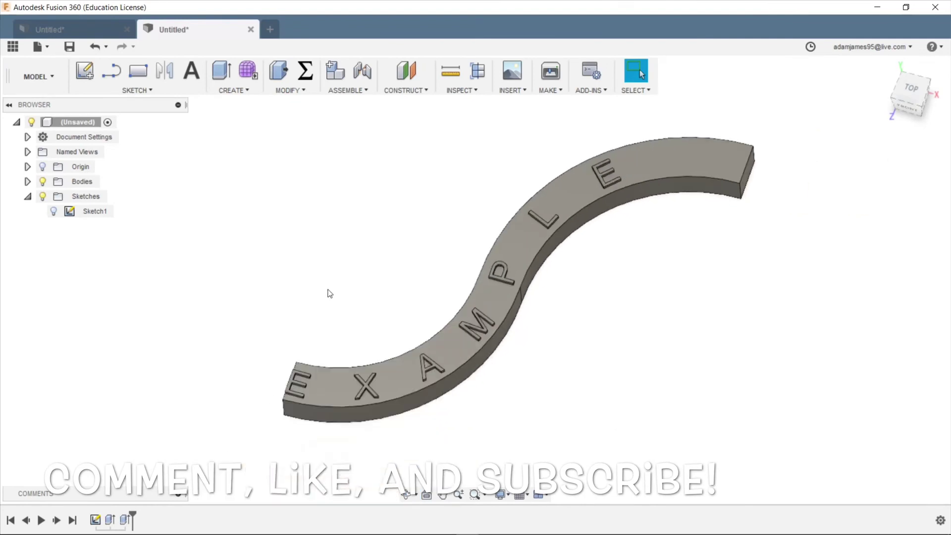
{"action": "middle_click_drag", "start_coordinate": [308, 310], "coordinate": [402, 309], "text": "shift"}
{"action": "scroll", "coordinate": [295, 316], "scroll_direction": "up", "scroll_amount": 2}
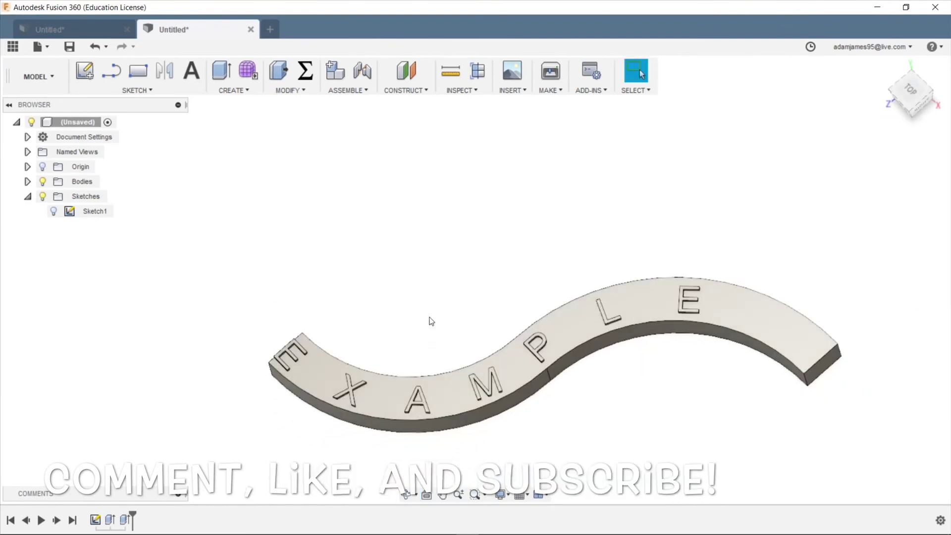